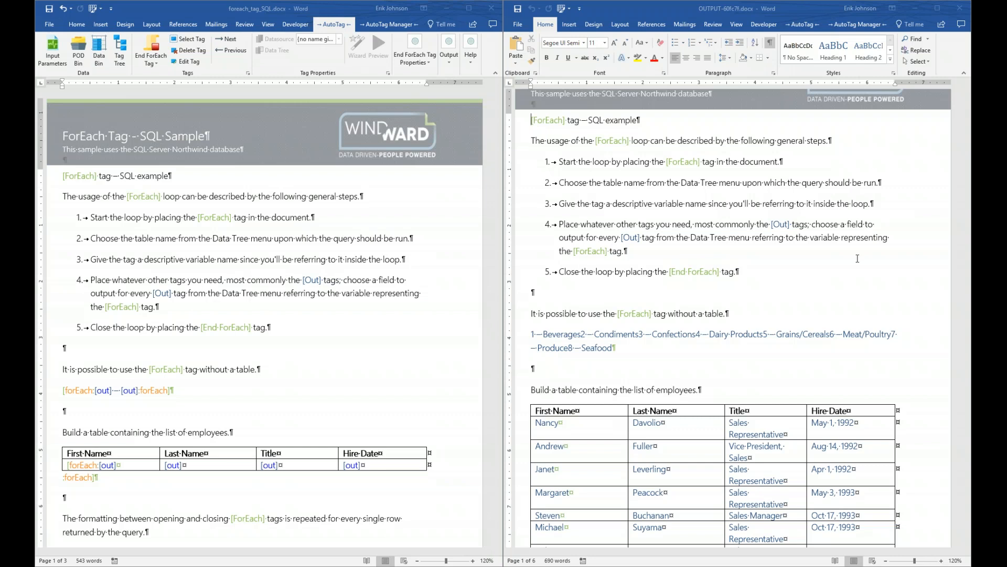
# Close the generated report, maximize the template, and undo the join so the closing forEach tag returns to its own line
pyautogui.click(964, 11)
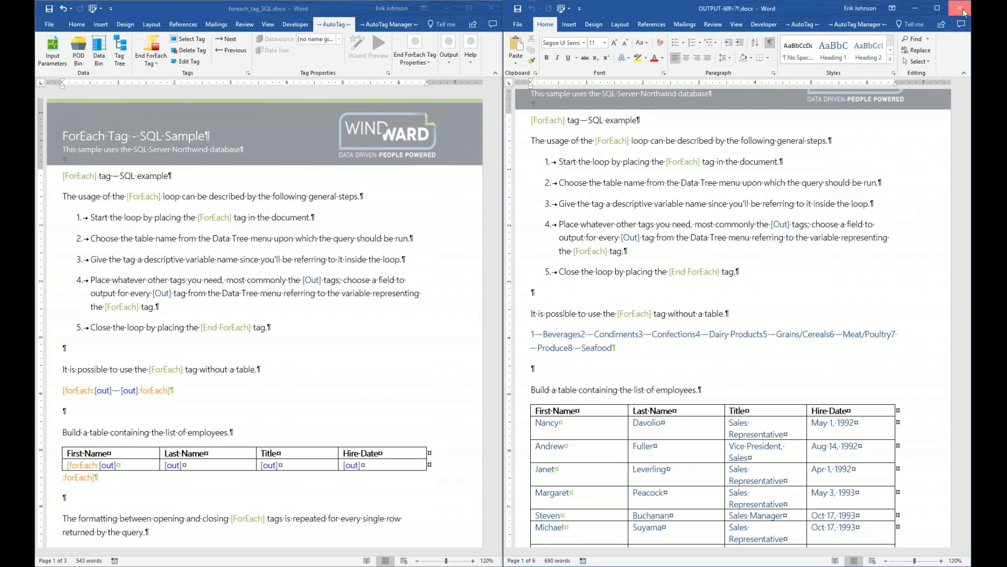
pyautogui.click(468, 8)
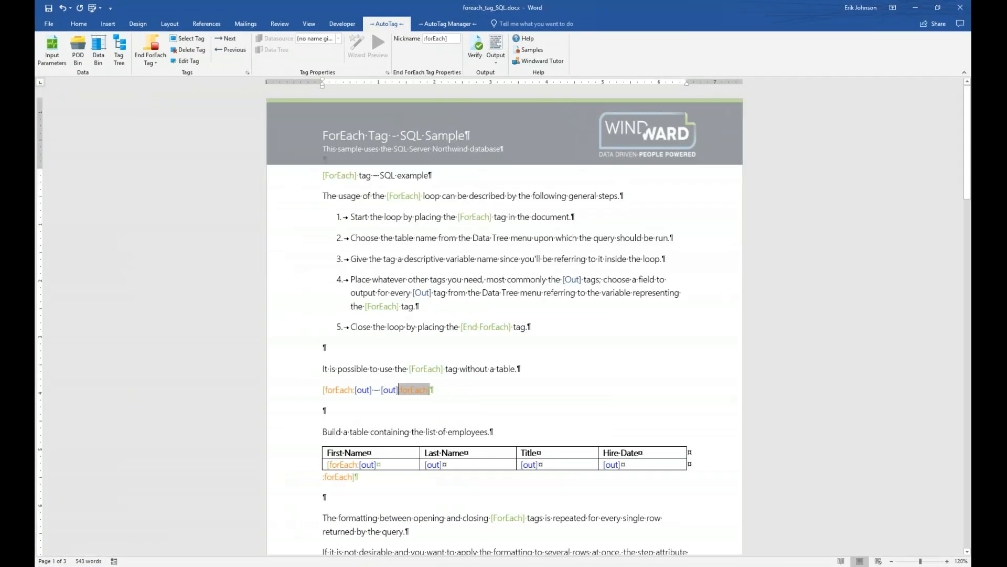
pyautogui.click(444, 391)
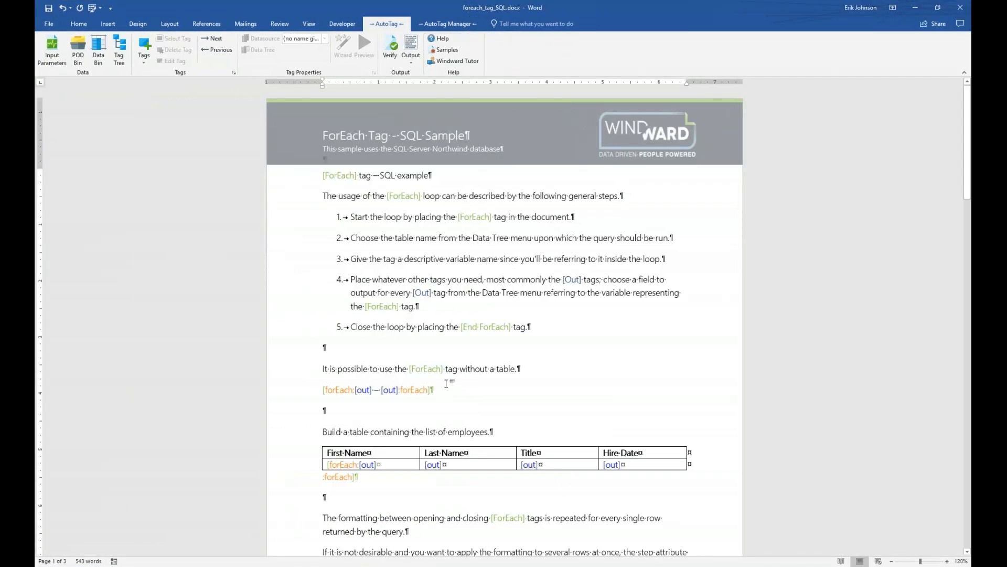
pyautogui.hotkey('ctrl', 'z')
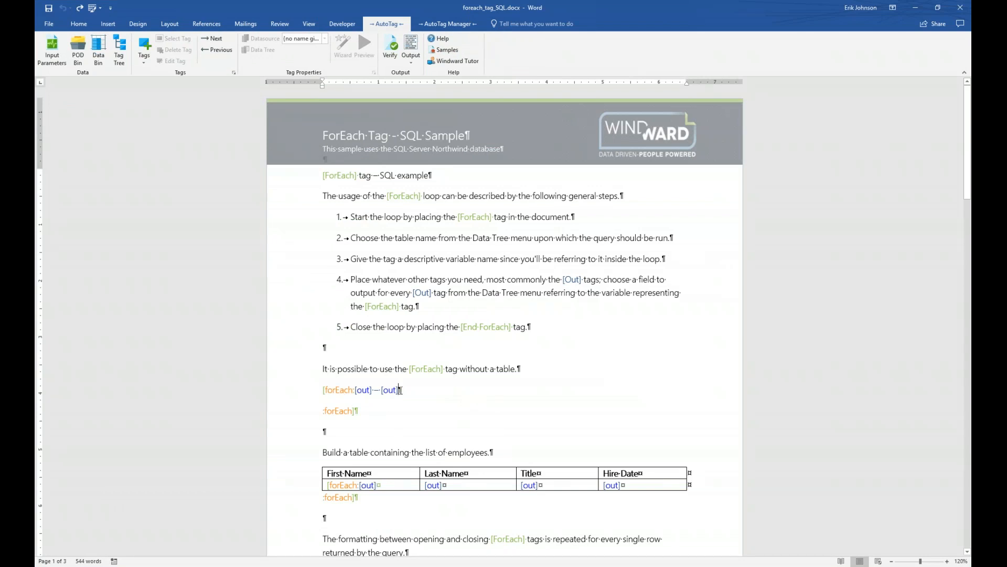
# Save the template, generate its output report, review the category list side by side with the template, and close the report
pyautogui.click(411, 47)
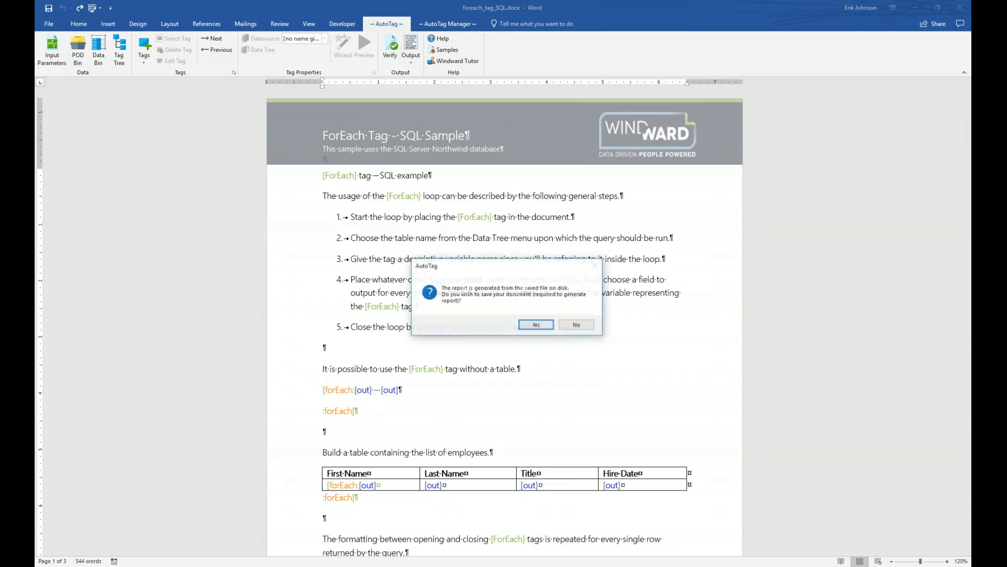
pyautogui.click(535, 325)
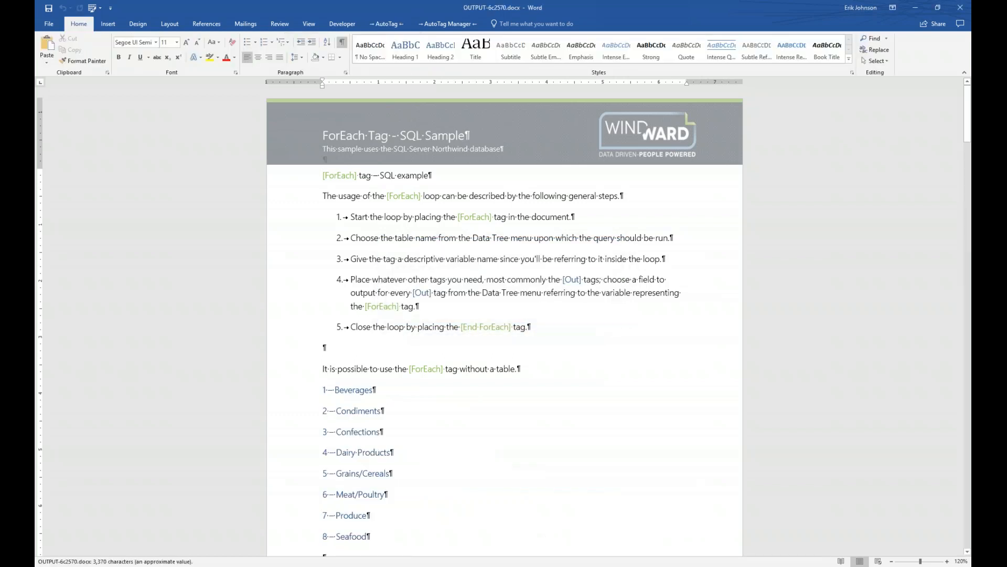
pyautogui.press('super+Right')
pyautogui.press('Return')
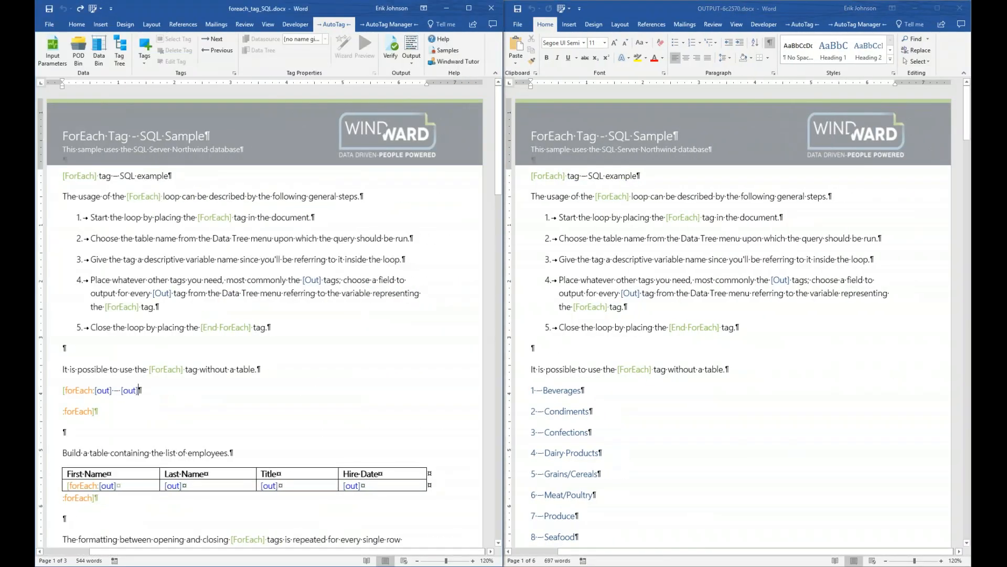
pyautogui.scroll(-1, 542, 341)
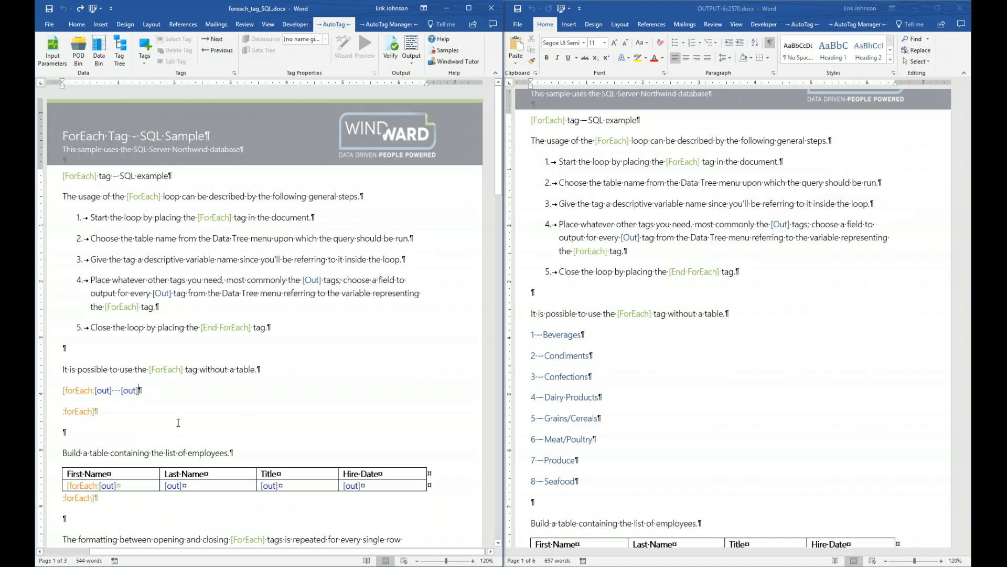
pyautogui.click(960, 7)
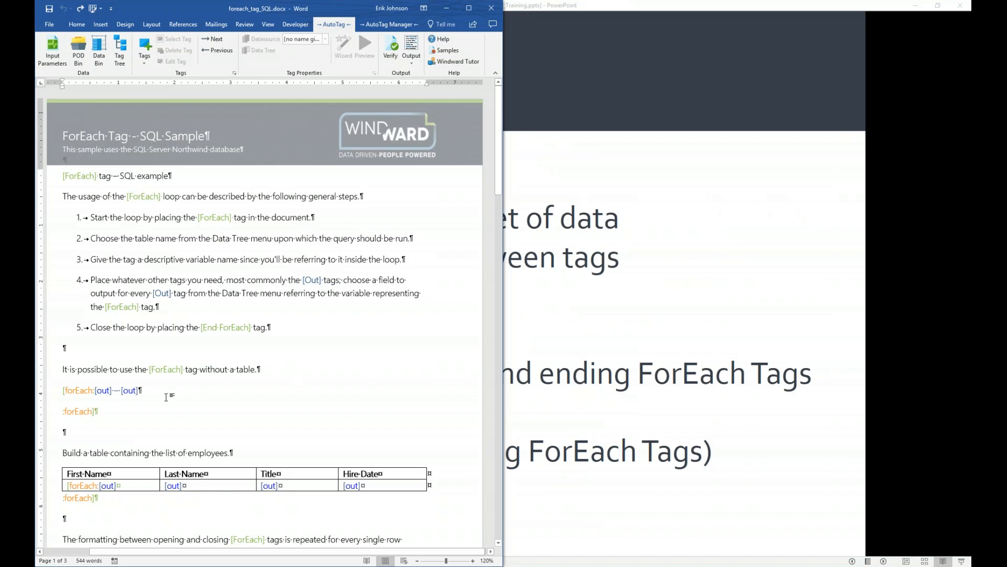
# Join the closing forEach tag to the end of the [out] line, save, and generate the report again beside the template
pyautogui.press('Delete')
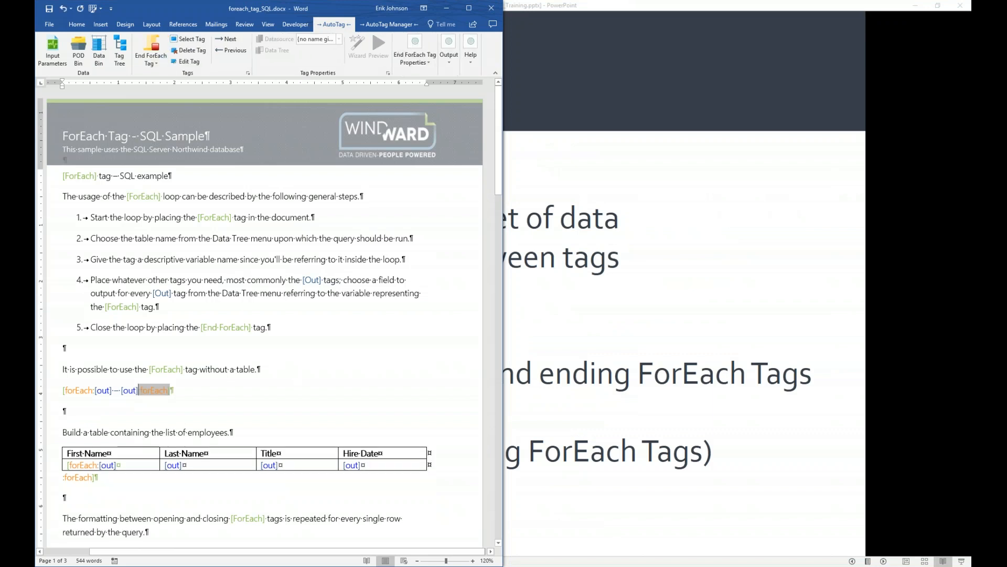
pyautogui.click(448, 48)
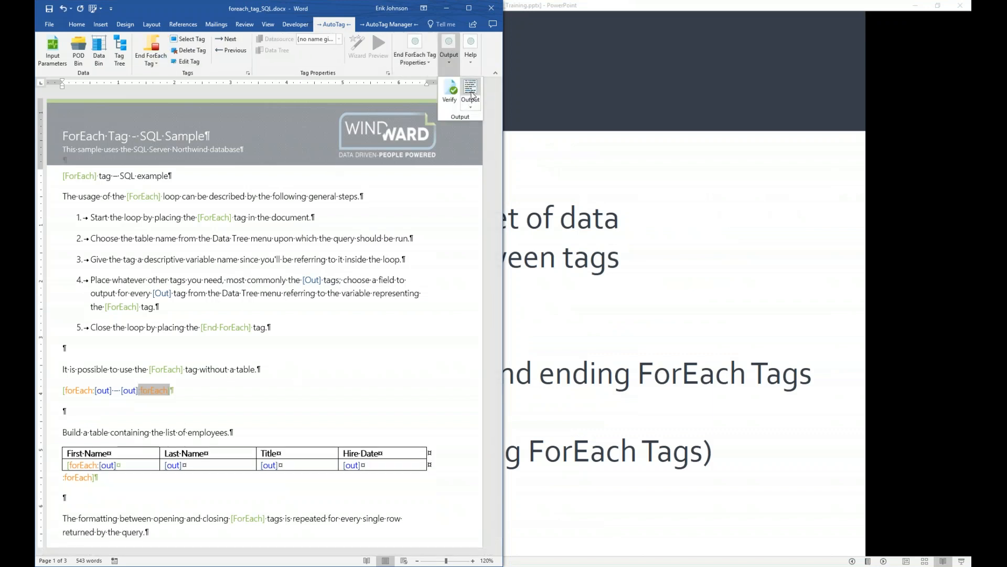
pyautogui.click(471, 94)
pyautogui.click(536, 327)
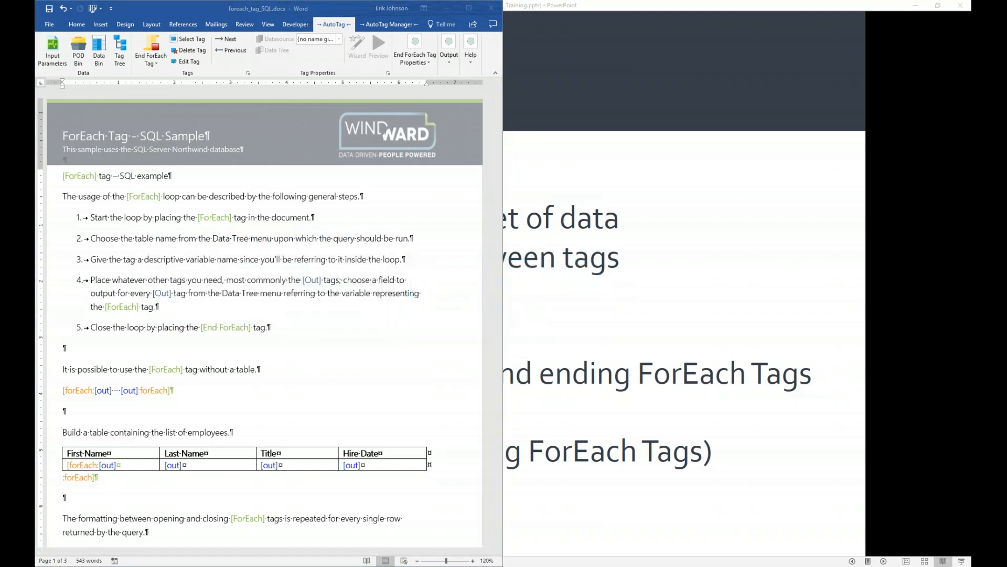
pyautogui.press('super+Right')
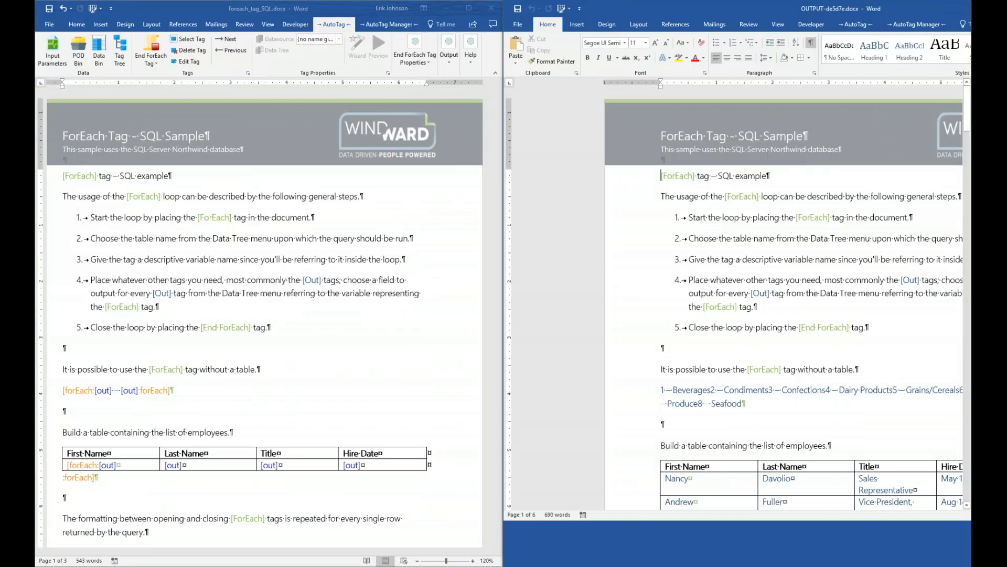
pyautogui.press('Return')
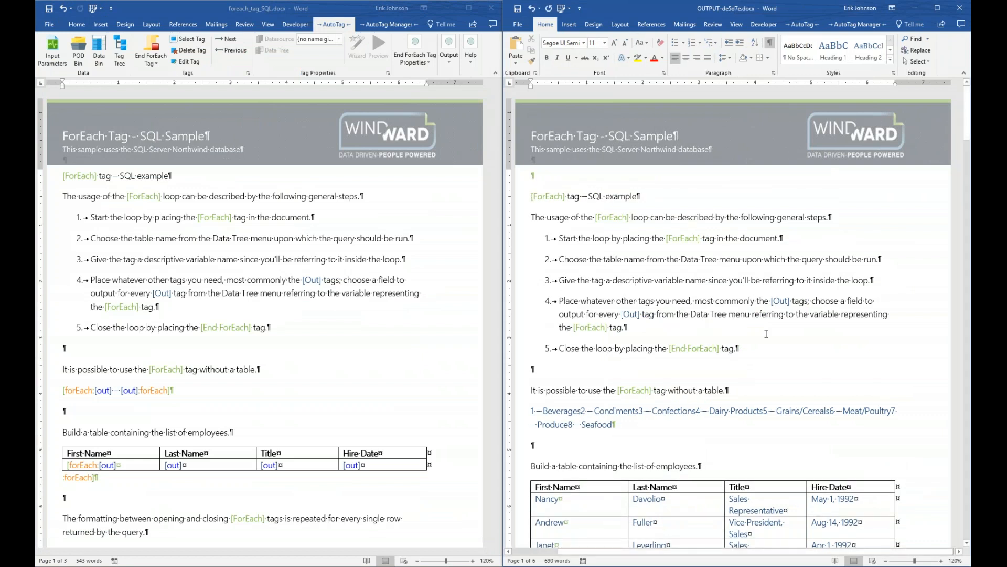
pyautogui.scroll(-2, 765, 334)
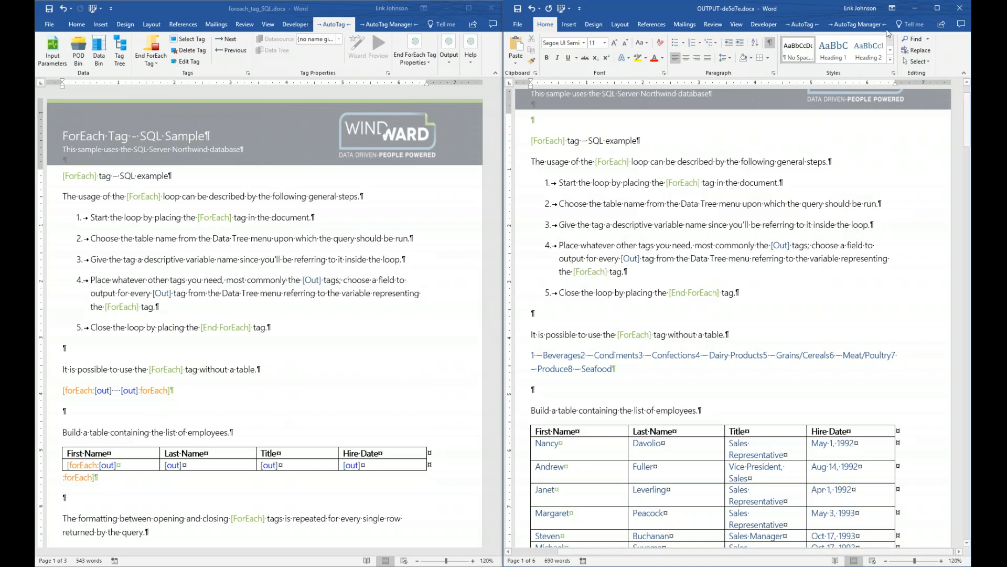
# Close the generated report without saving its changes and maximize the template document
pyautogui.click(960, 7)
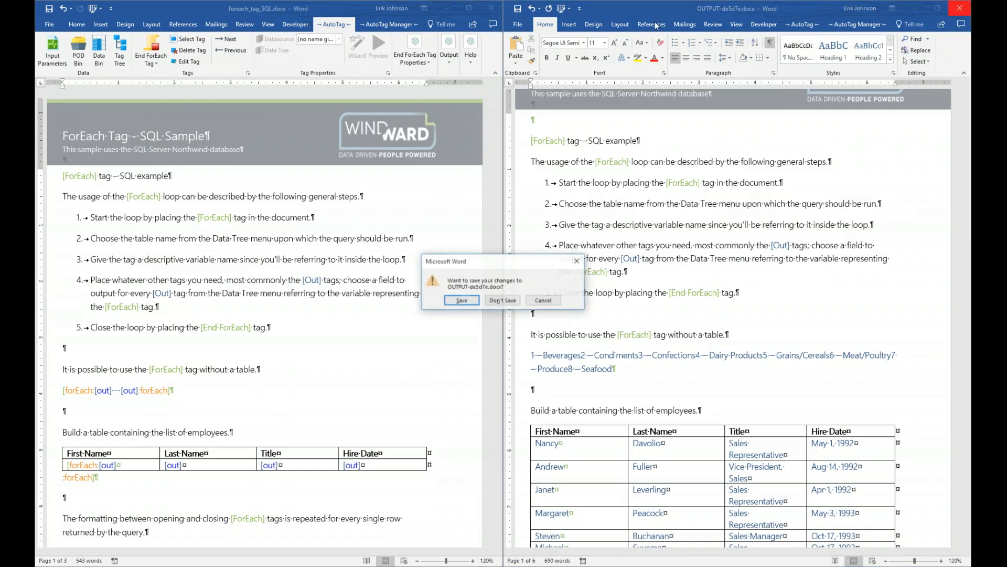
pyautogui.click(503, 300)
pyautogui.click(470, 9)
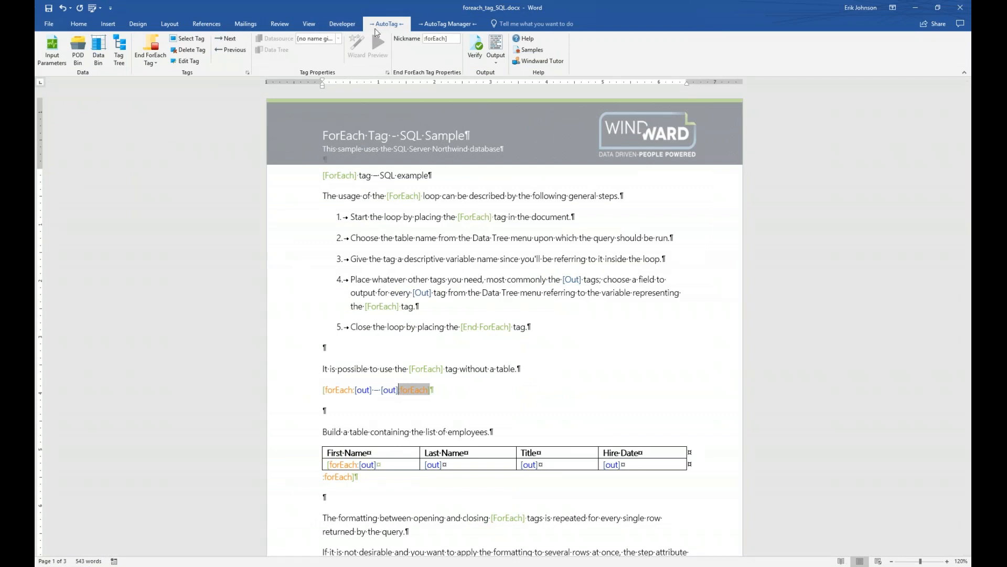
# Show the Tag Tree, expand Main Story, and jump to the Customers Loop tag in the document
pyautogui.click(125, 56)
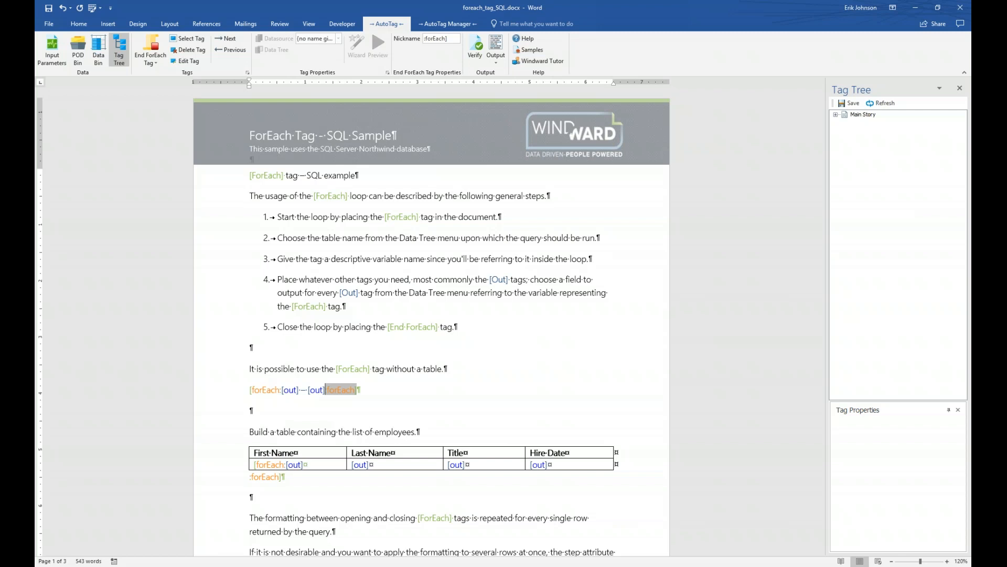
pyautogui.click(836, 115)
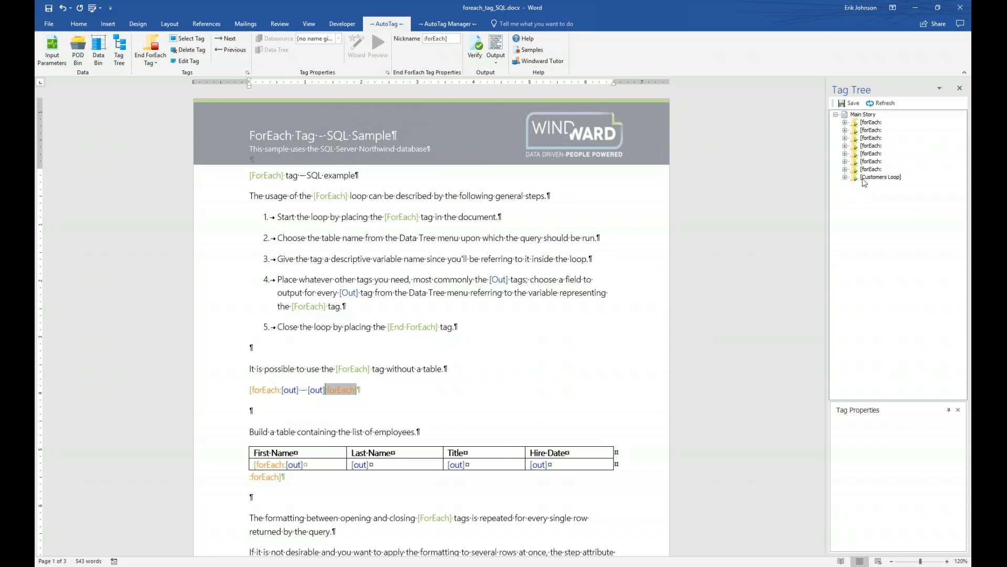
pyautogui.moveTo(870, 180)
pyautogui.click(869, 178)
pyautogui.doubleClick(869, 179)
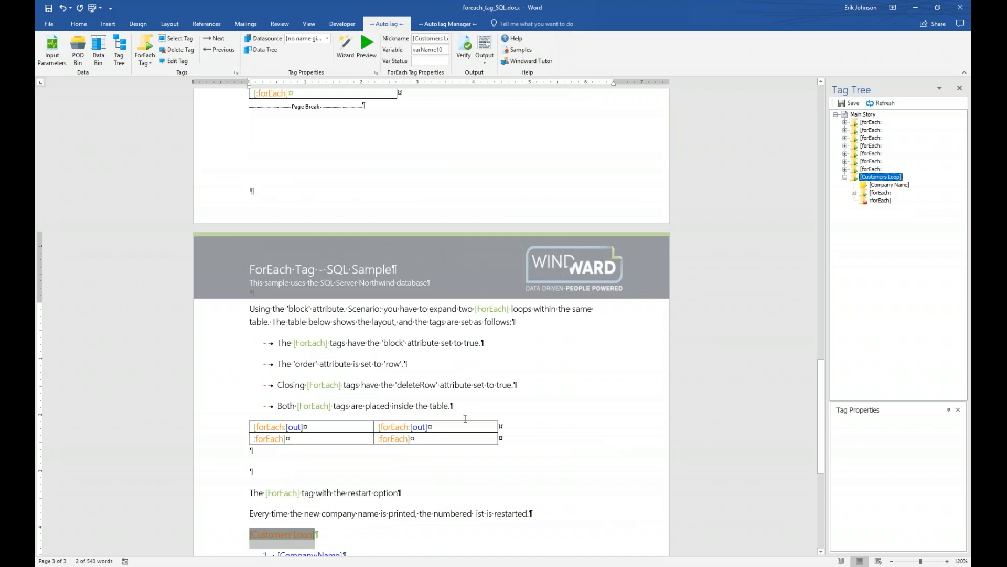
pyautogui.moveTo(886, 176)
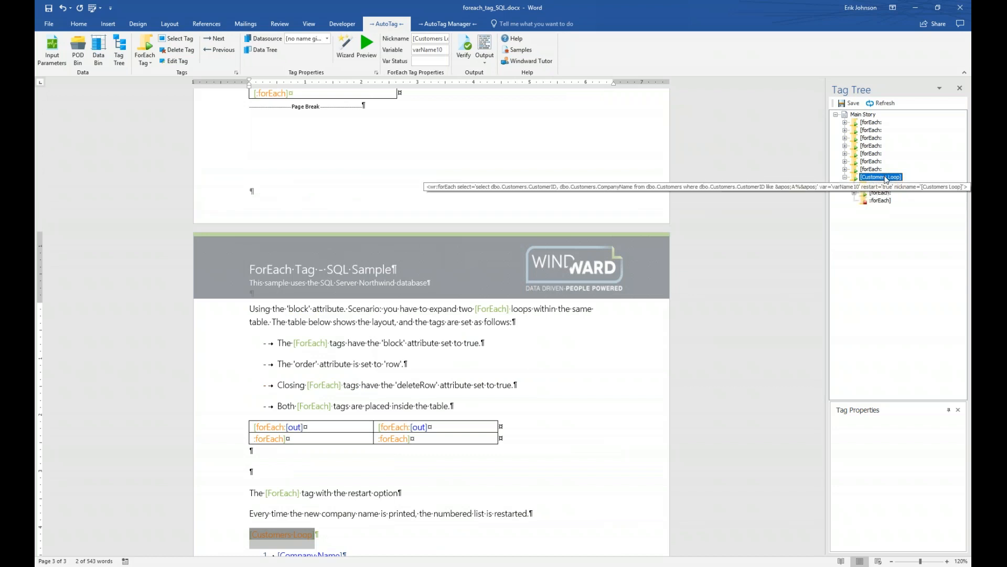
pyautogui.scroll(-3, 485, 436)
pyautogui.scroll(-2, 484, 437)
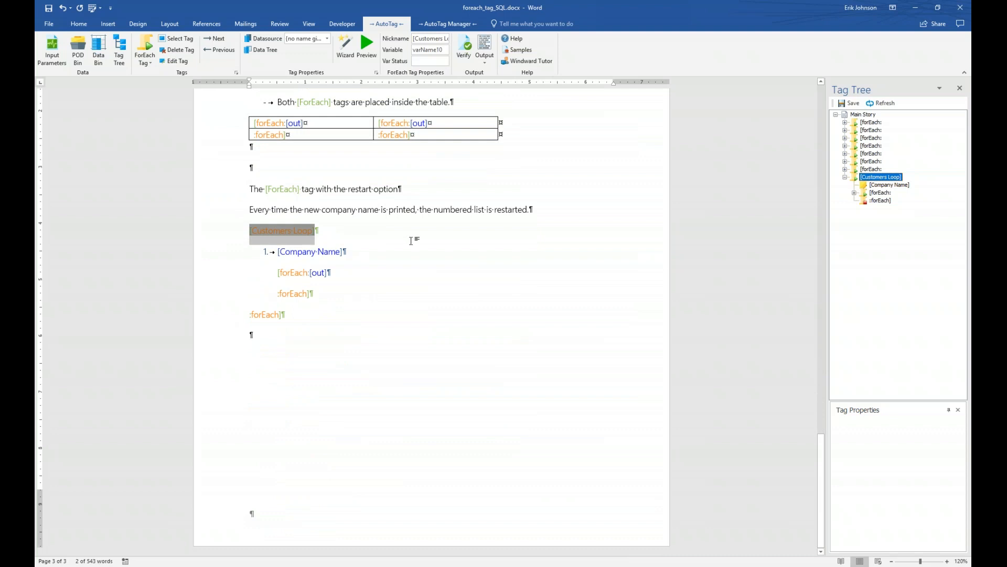
# Expand the nested forEach inside Customers Loop, examine its start and end tags in the tree, and go to the Company Name tag
pyautogui.click(854, 193)
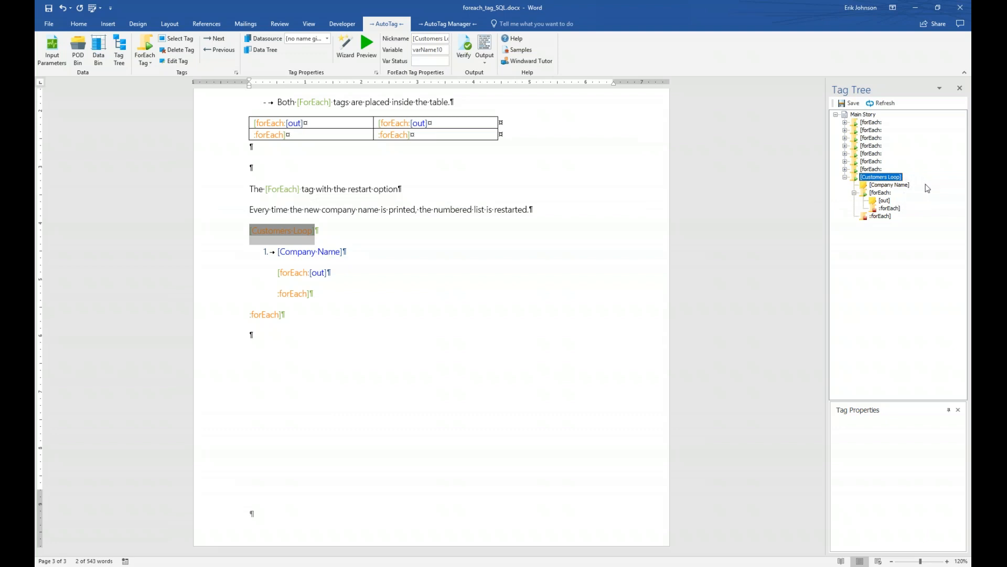
pyautogui.click(892, 209)
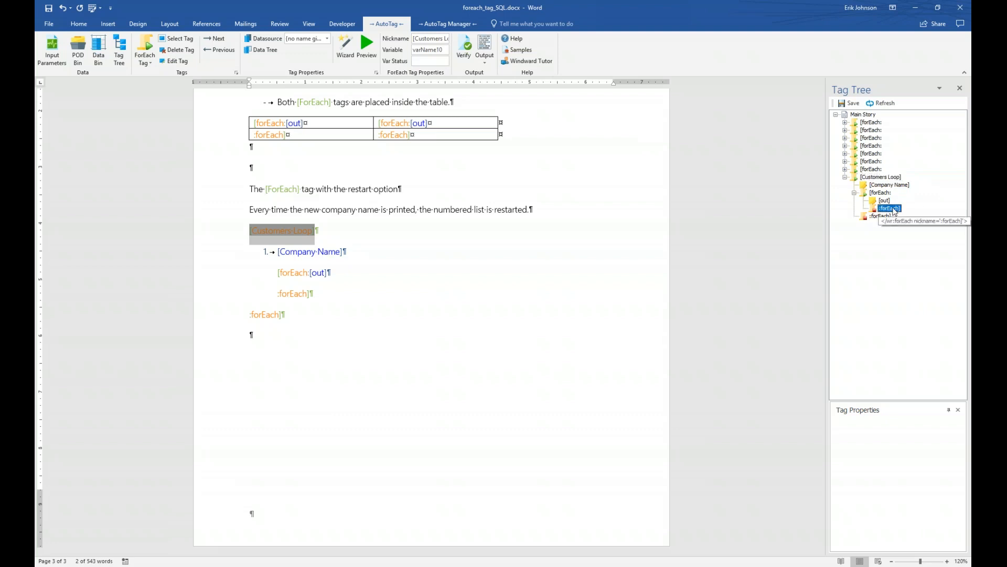
pyautogui.click(887, 193)
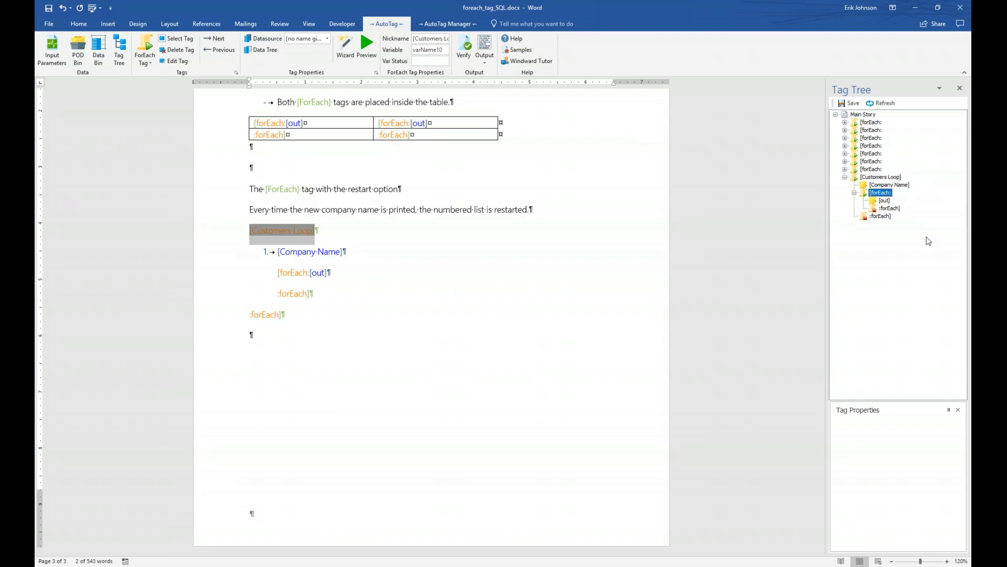
pyautogui.click(881, 217)
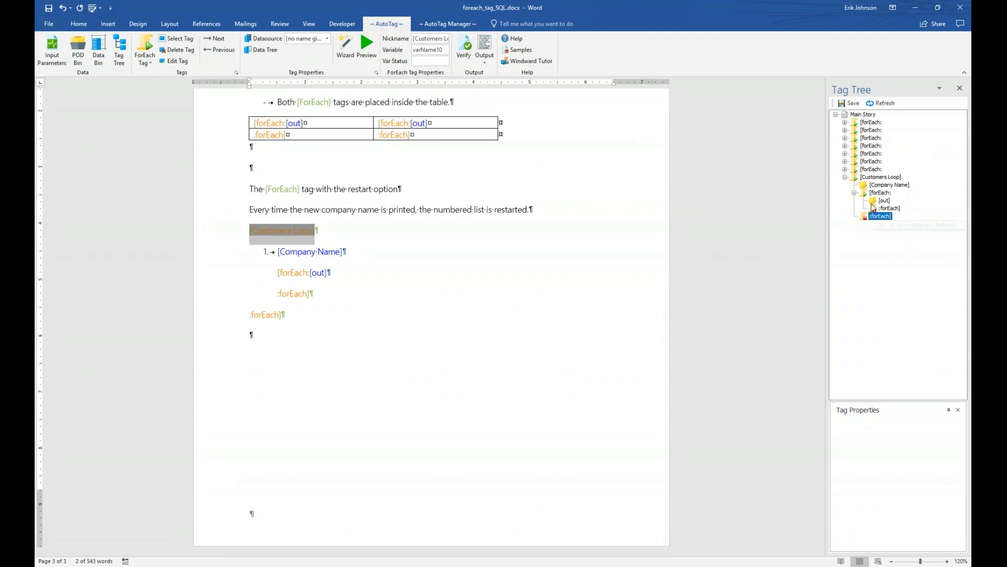
pyautogui.click(883, 178)
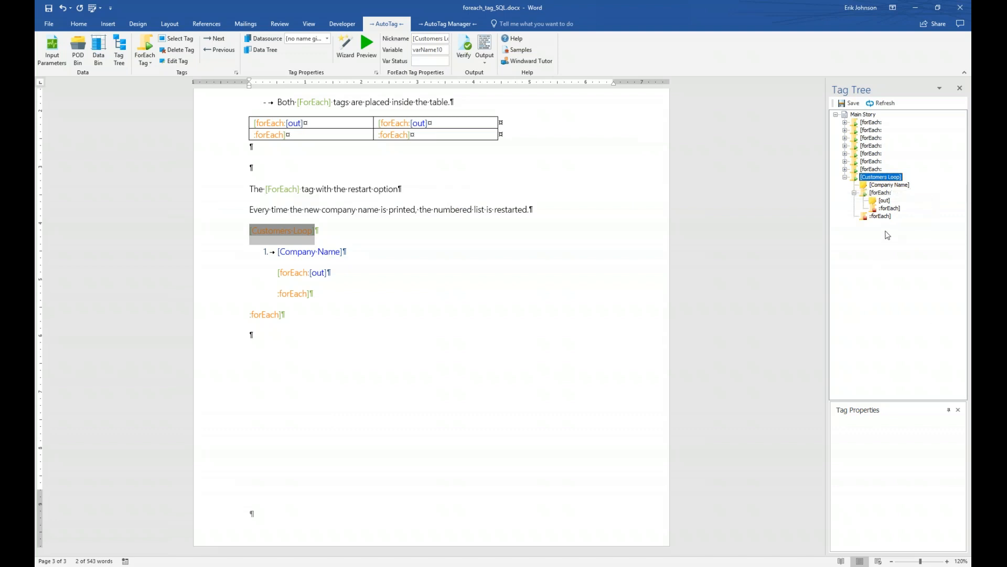
pyautogui.click(890, 185)
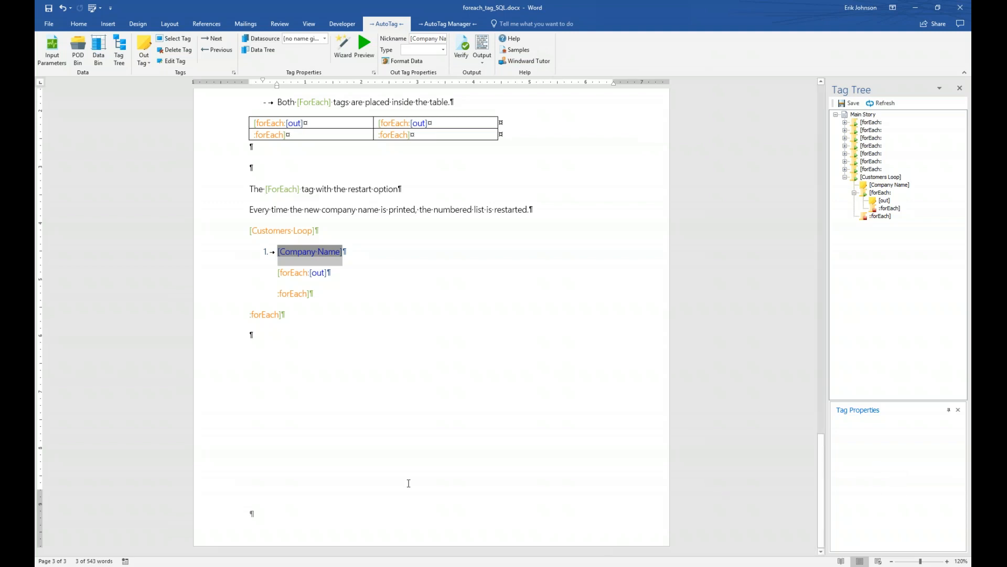
# Preview the select results of the Customers Loop tag, moving the results window clear of the tags, and close it
pyautogui.click(294, 230)
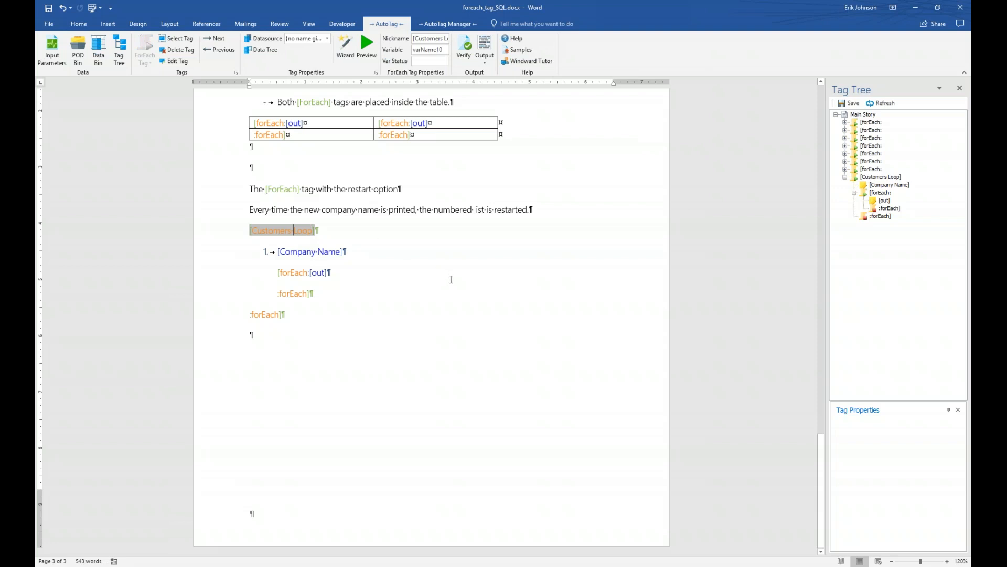
pyautogui.click(318, 251)
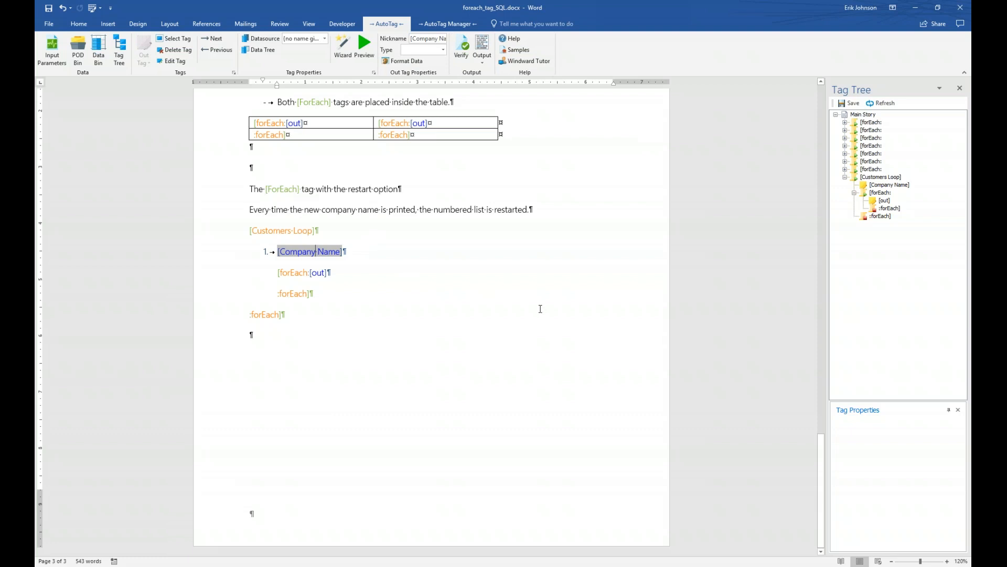
pyautogui.click(289, 233)
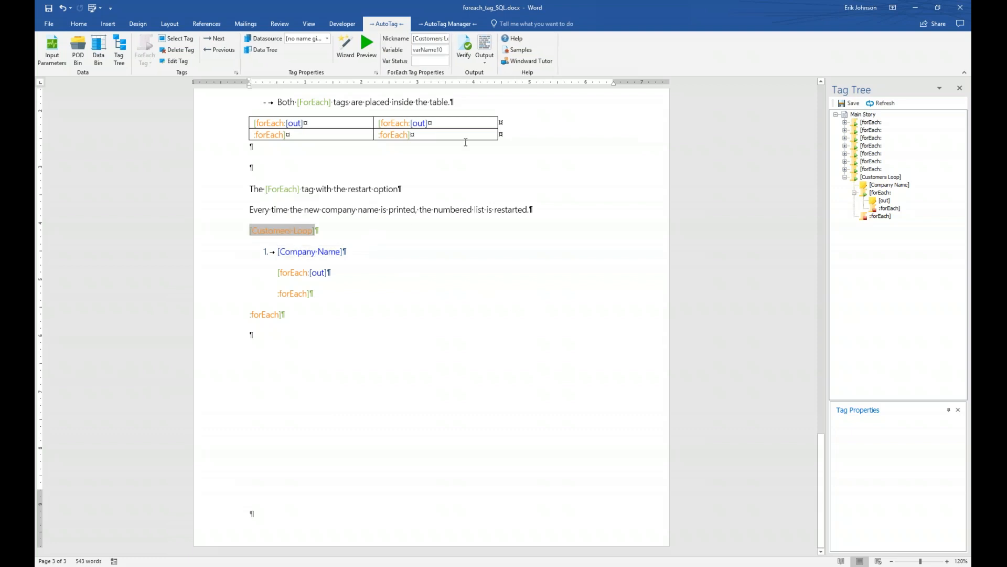
pyautogui.click(368, 46)
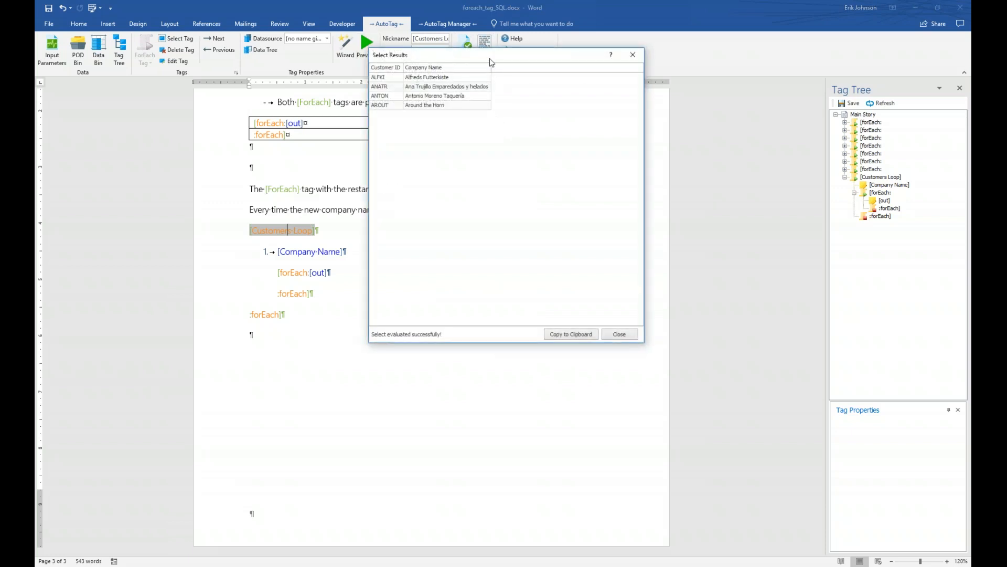
pyautogui.moveTo(491, 62); pyautogui.dragTo(496, 258)
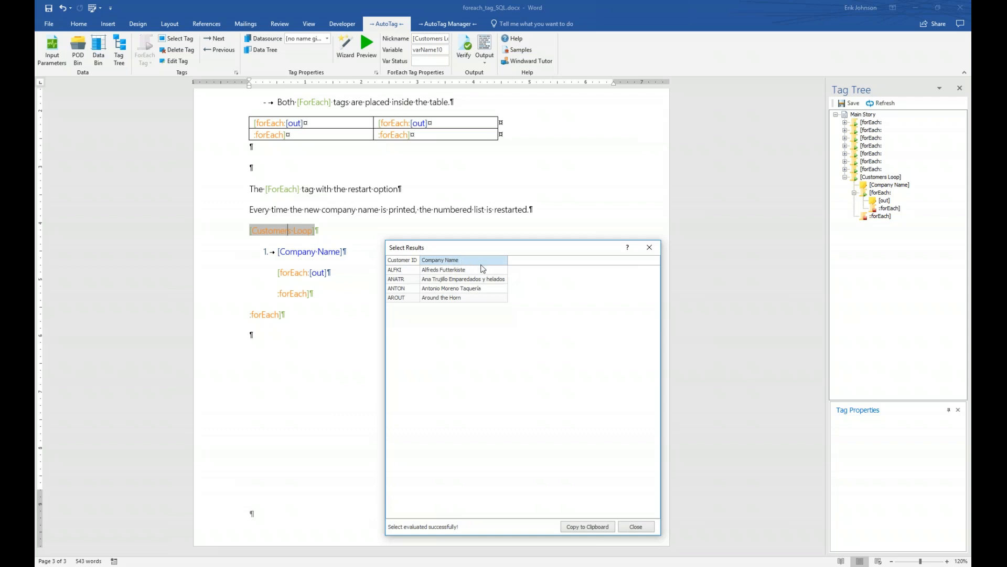
pyautogui.click(636, 527)
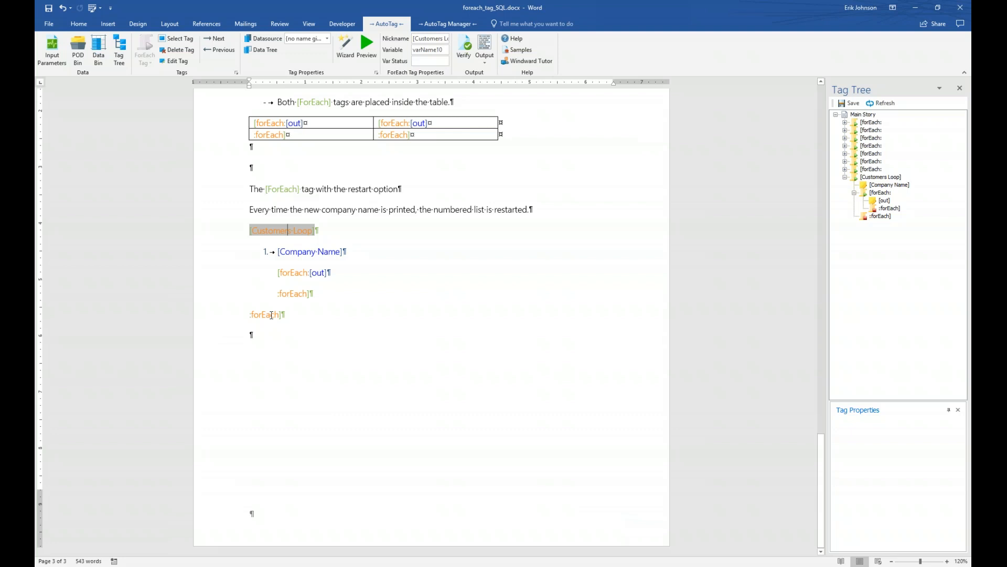
# Preview the select results of the Company Name tag, moving the results window clear of the tags, and close it
pyautogui.click(312, 251)
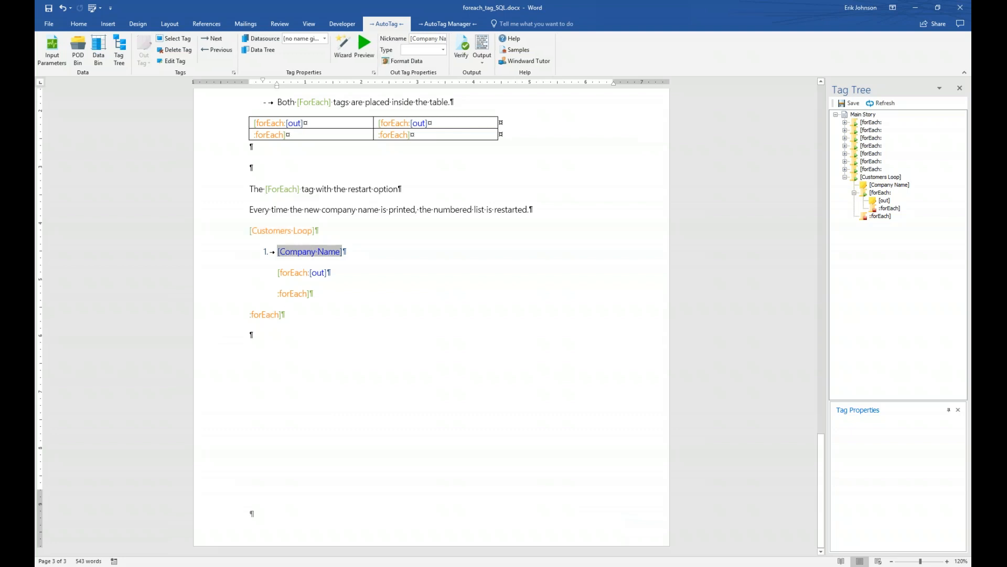
pyautogui.click(364, 43)
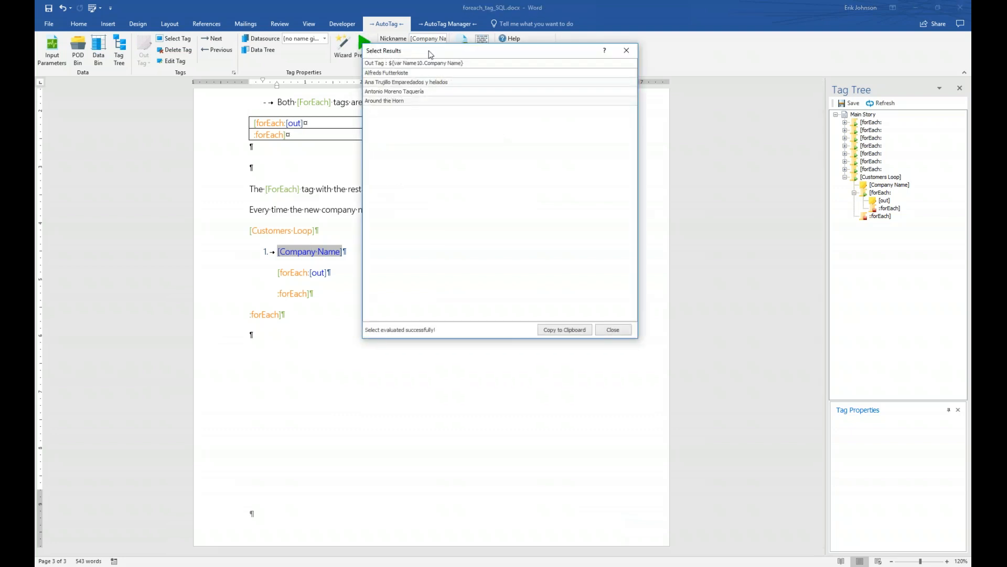
pyautogui.moveTo(435, 48); pyautogui.dragTo(453, 260)
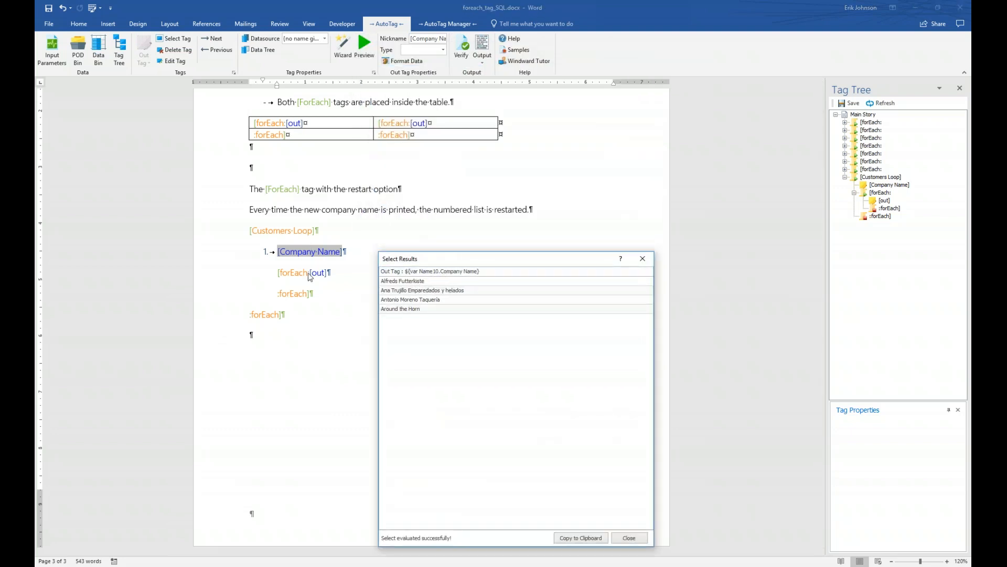
pyautogui.click(431, 273)
pyautogui.click(643, 542)
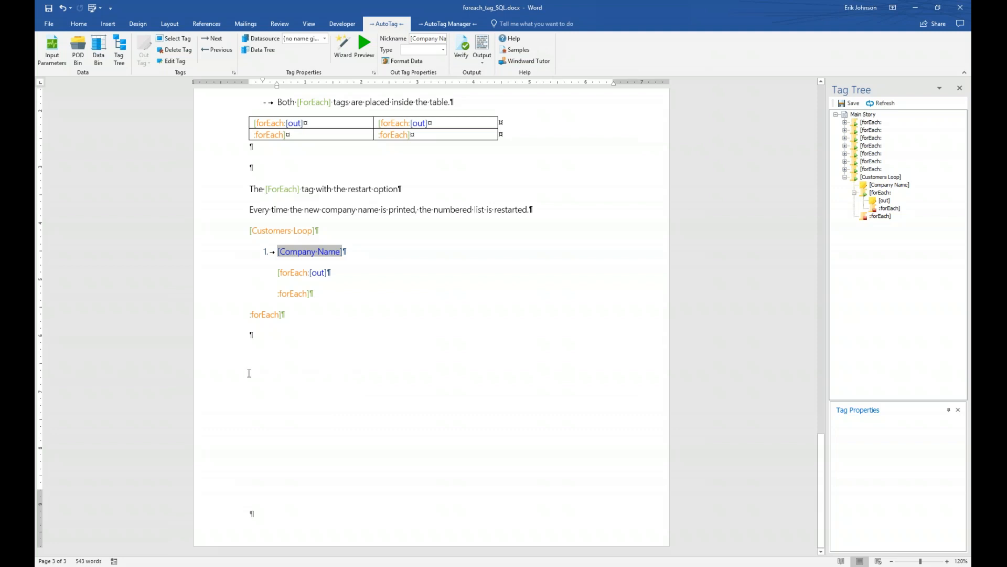
# Preview the select results of the nested forEach tag, look through its columns as far as Ship Country, and close the results
pyautogui.click(295, 273)
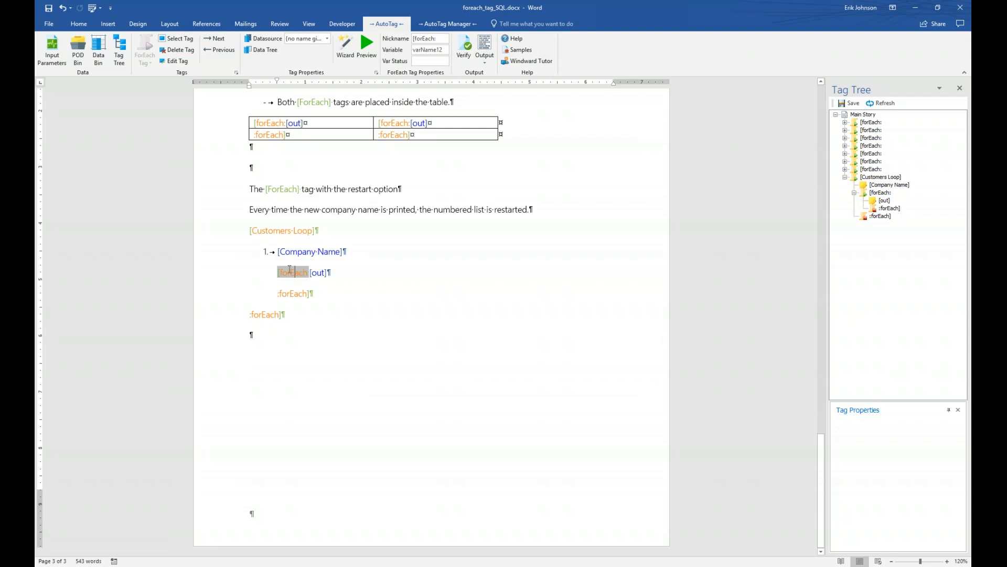
pyautogui.click(367, 47)
pyautogui.moveTo(446, 51); pyautogui.dragTo(427, 289)
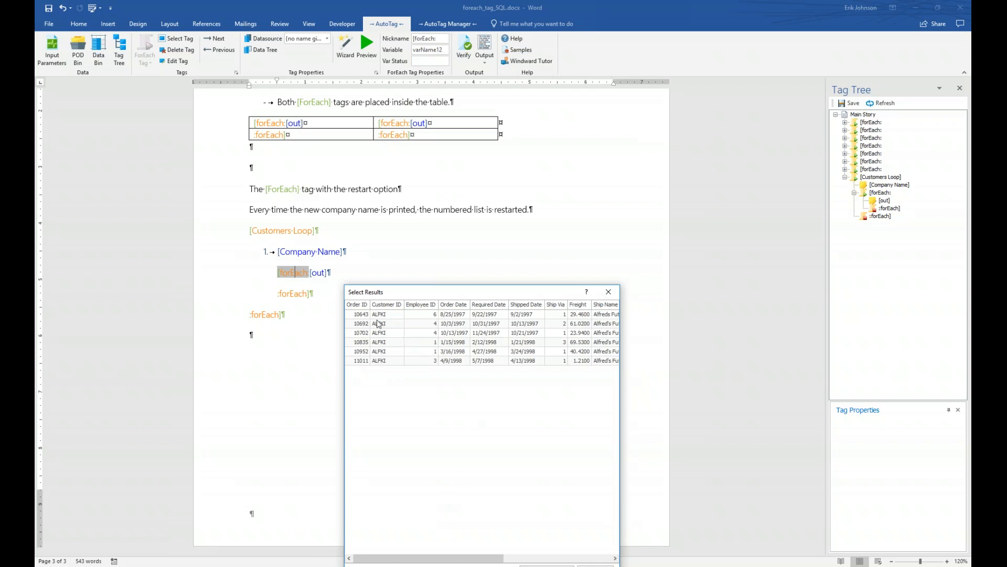
pyautogui.moveTo(445, 562); pyautogui.dragTo(553, 559)
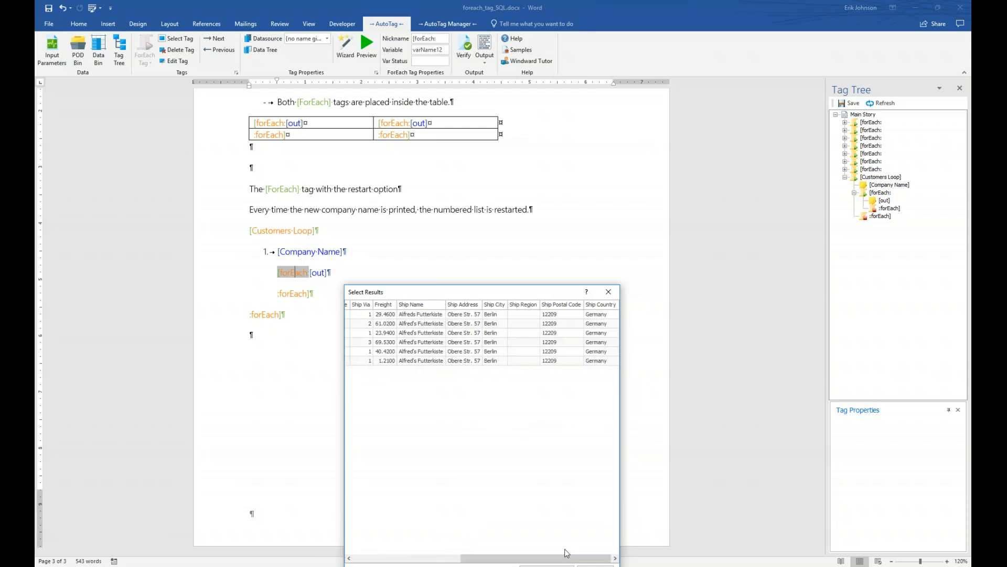
pyautogui.click(610, 292)
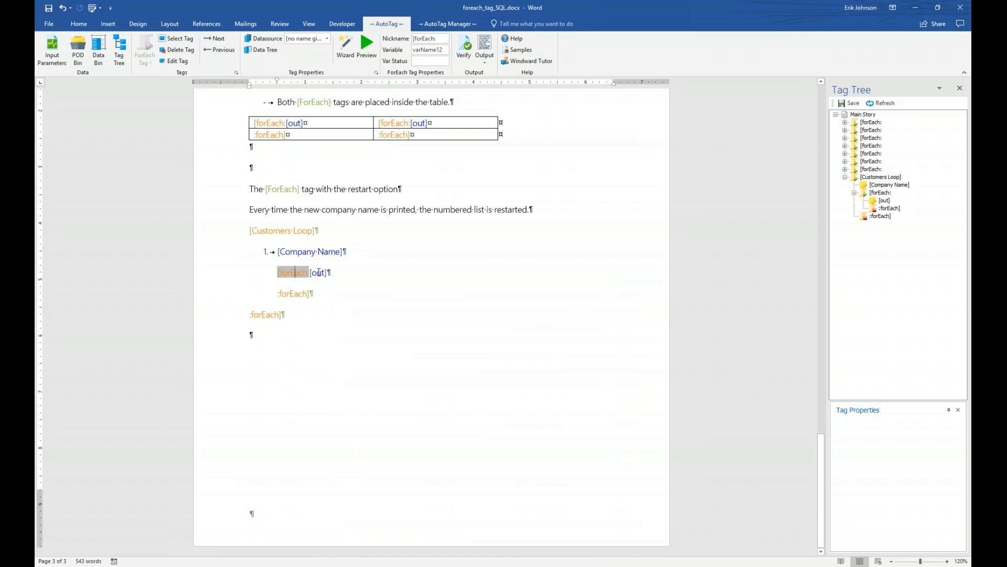
# Preview the select results of the out tag inside the nested forEach, moving the window clear of the tags, and close it
pyautogui.click(318, 272)
pyautogui.click(366, 46)
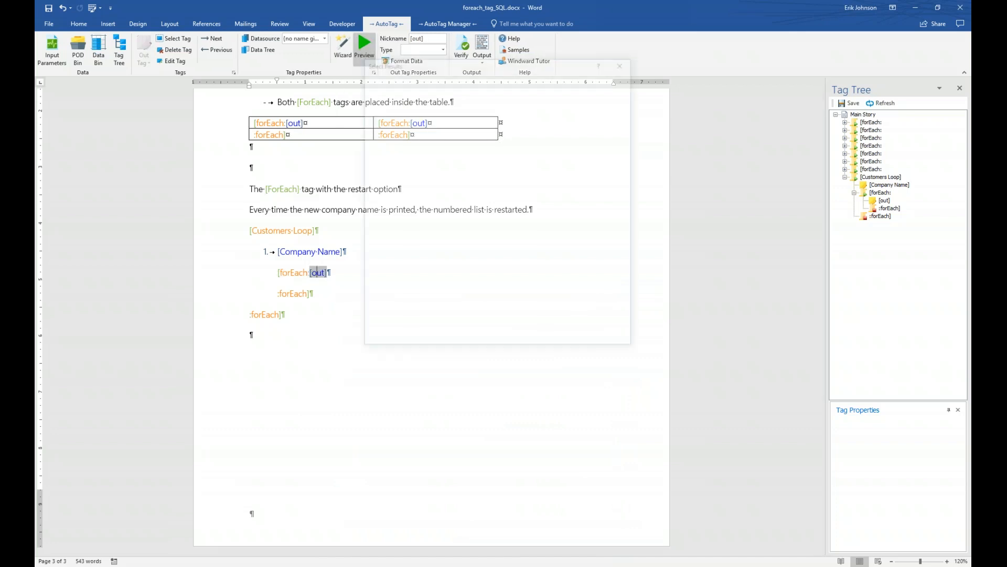
pyautogui.moveTo(439, 62); pyautogui.dragTo(434, 261)
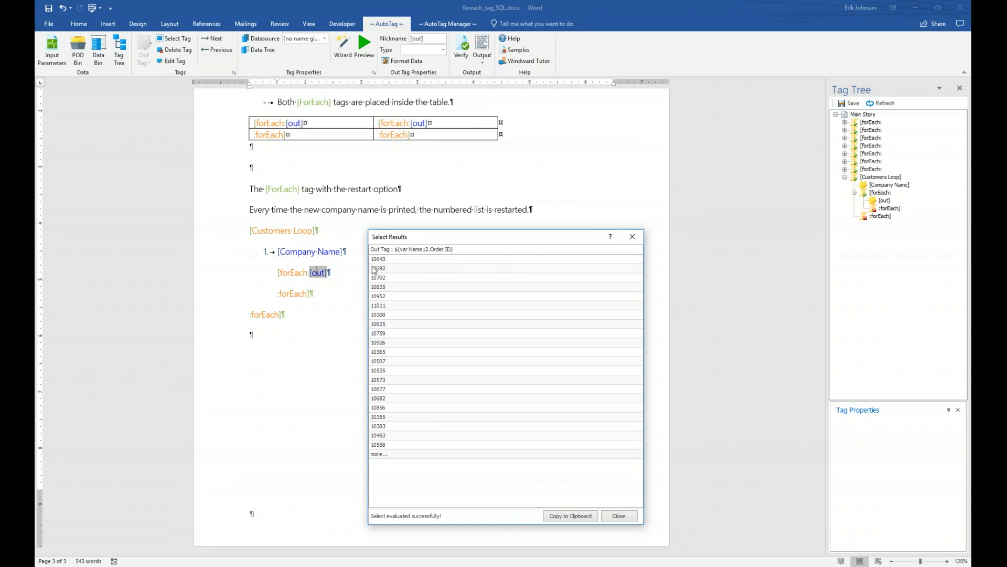
pyautogui.click(441, 252)
pyautogui.click(619, 517)
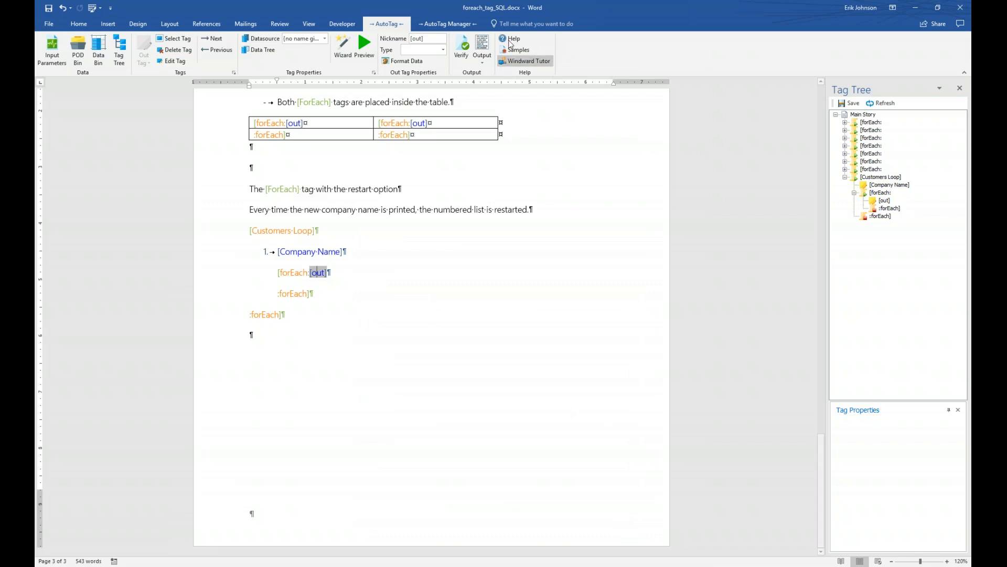
# Save the template to generate the report, and place both documents side by side with the Tag Tree hidden
pyautogui.click(482, 46)
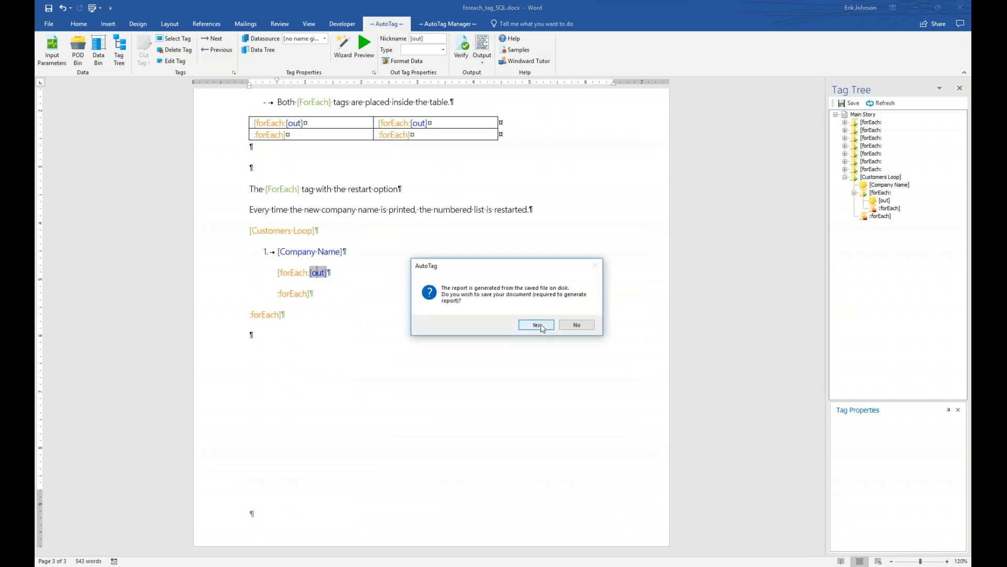
pyautogui.click(536, 325)
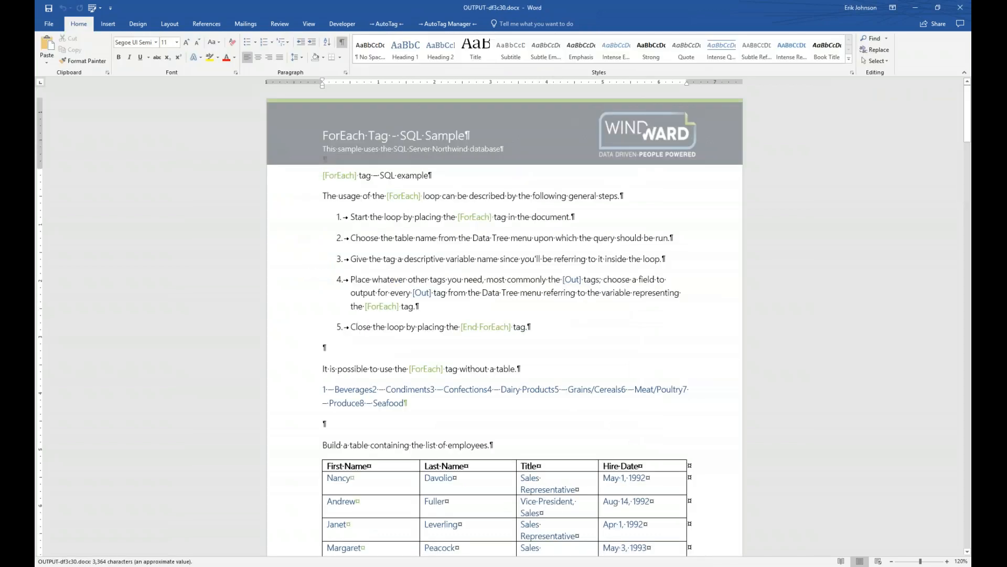
pyautogui.press('super+Right')
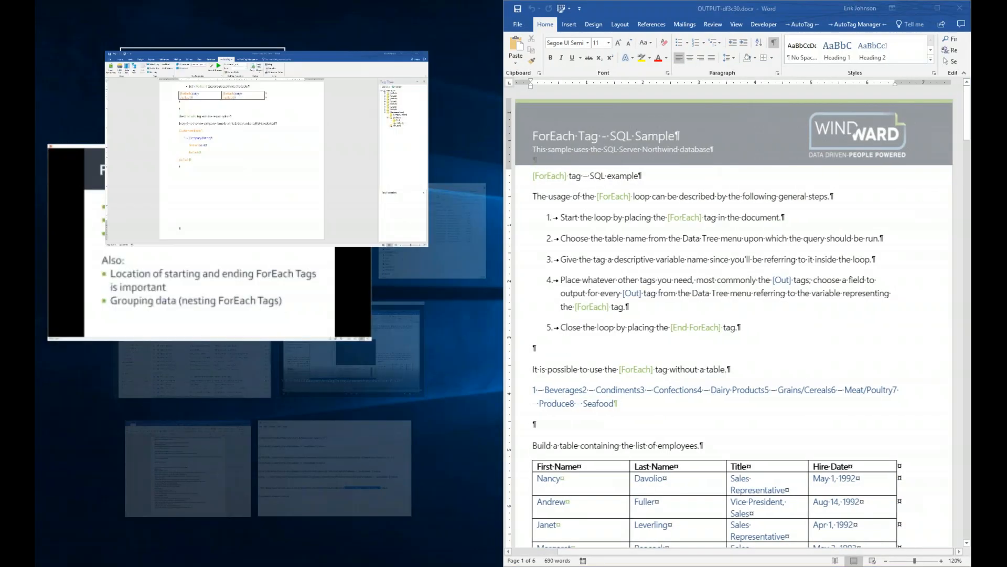
pyautogui.press('Return')
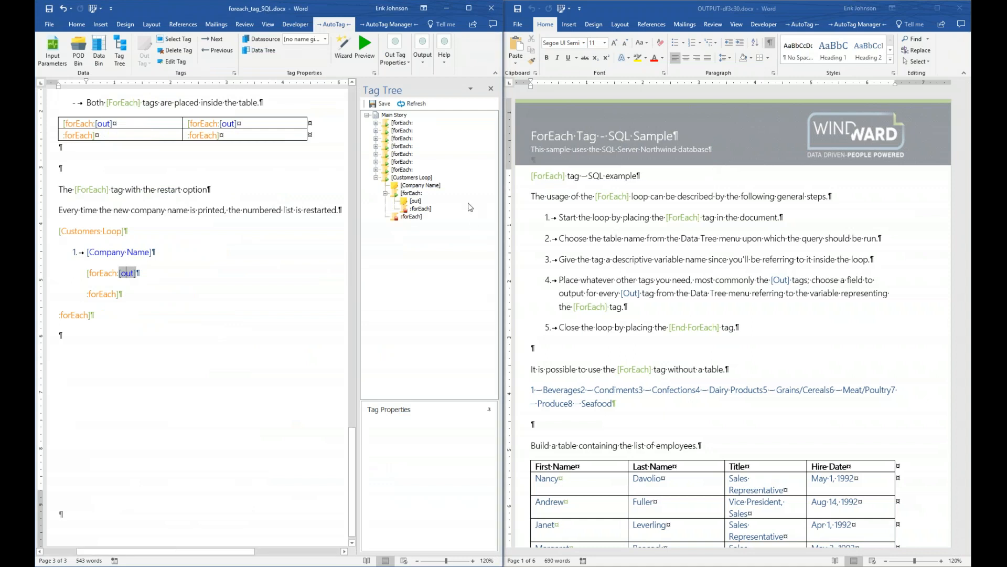
pyautogui.click(492, 88)
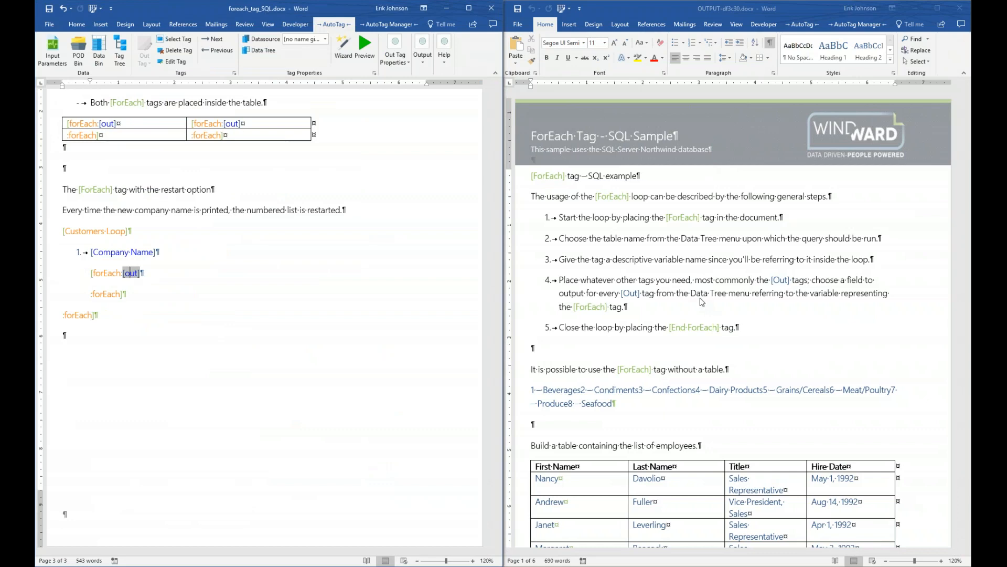
# Find the output of the ForEach tag with the restart option in the generated report
pyautogui.scroll(-10, 699, 298)
pyautogui.scroll(-15, 712, 333)
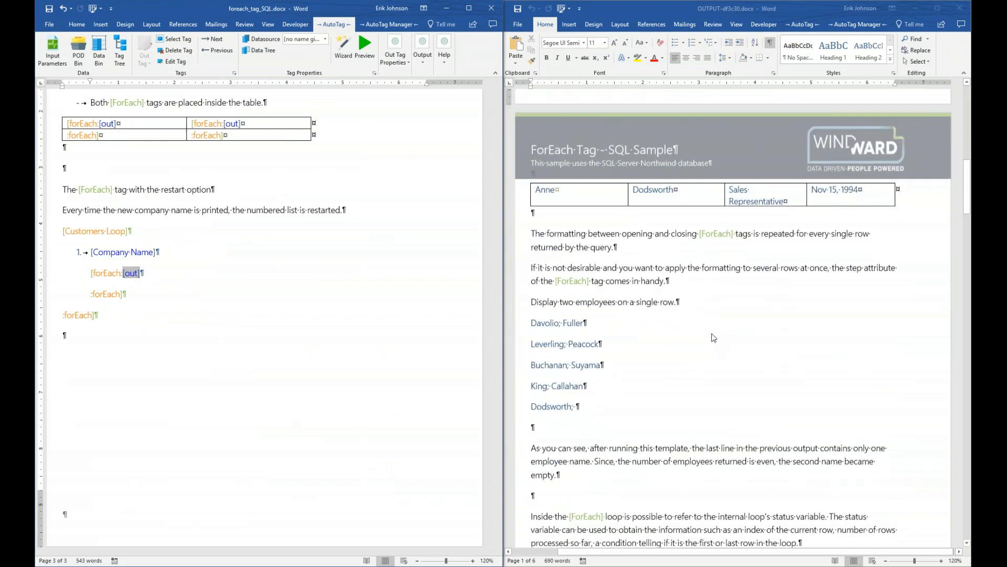
pyautogui.scroll(-20, 711, 338)
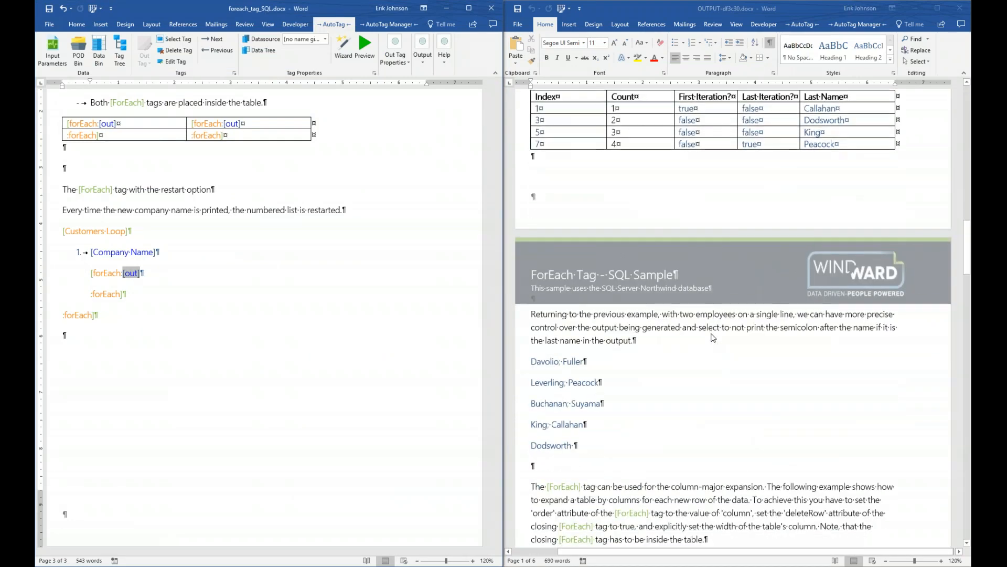
pyautogui.scroll(-5, 712, 340)
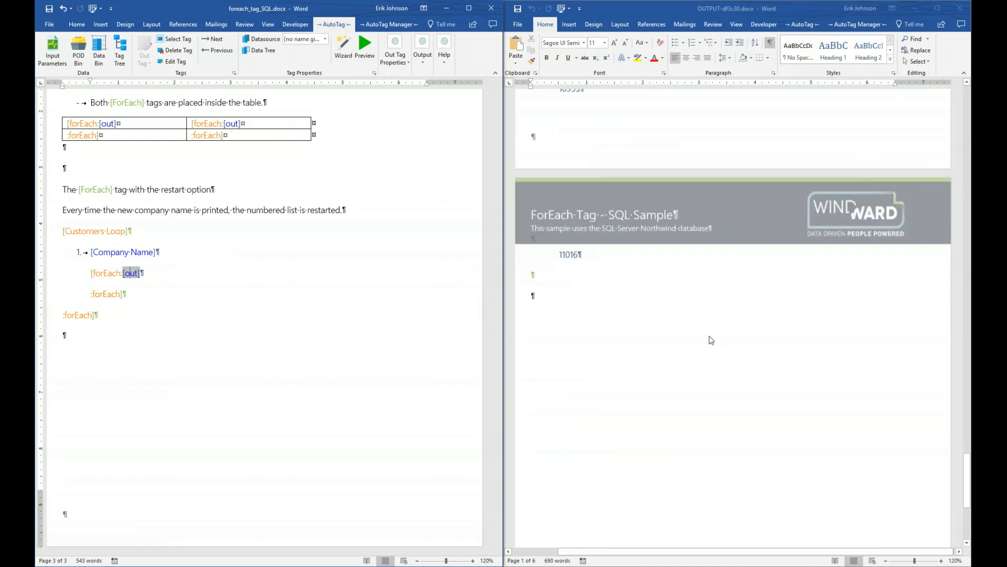
pyautogui.scroll(14, 711, 340)
pyautogui.scroll(2, 712, 340)
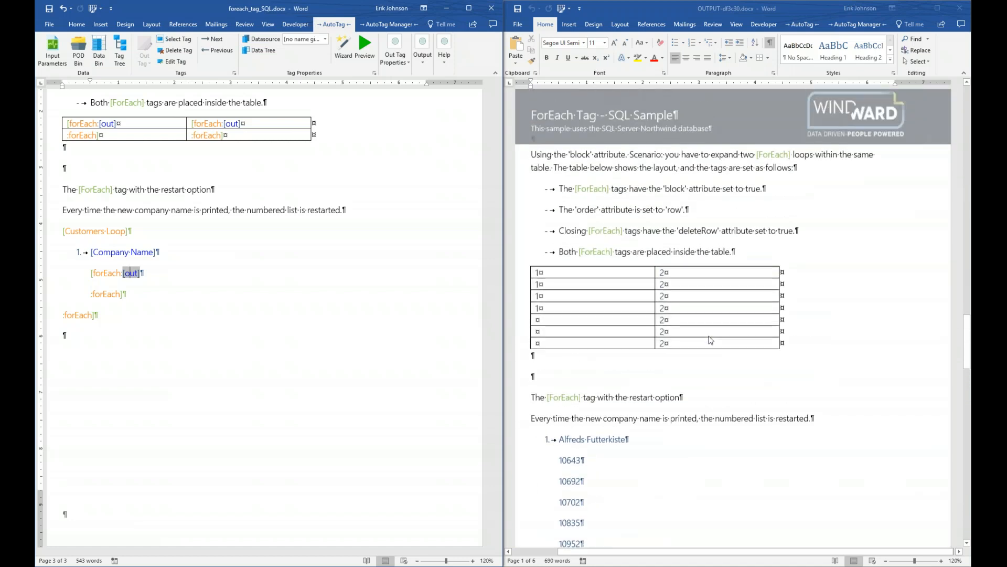
pyautogui.scroll(-5, 708, 338)
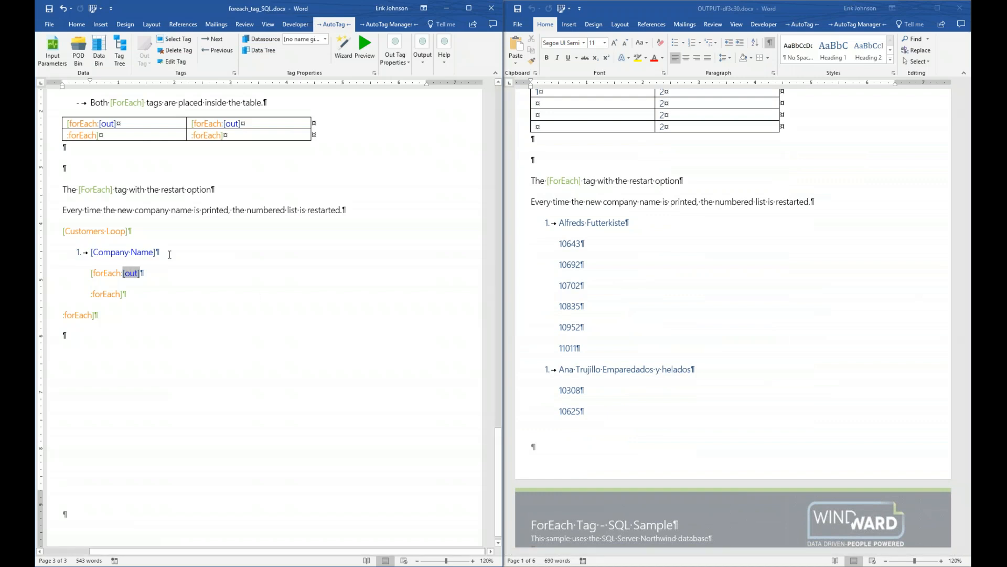
# Compare the Customers Loop tags with the generated company names, their order numbers, and the restarted list numbering
pyautogui.moveTo(101, 234)
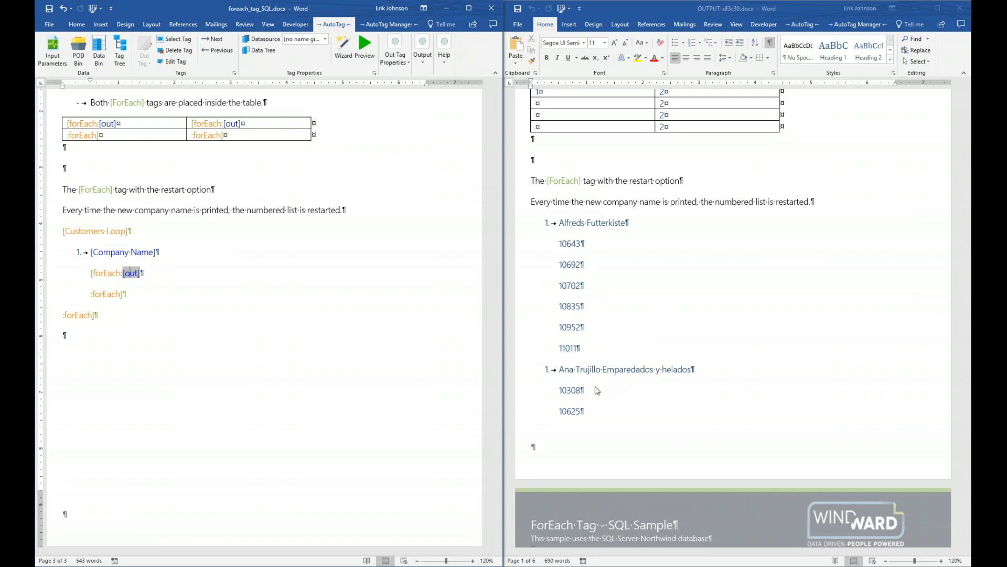
pyautogui.scroll(-6, 579, 402)
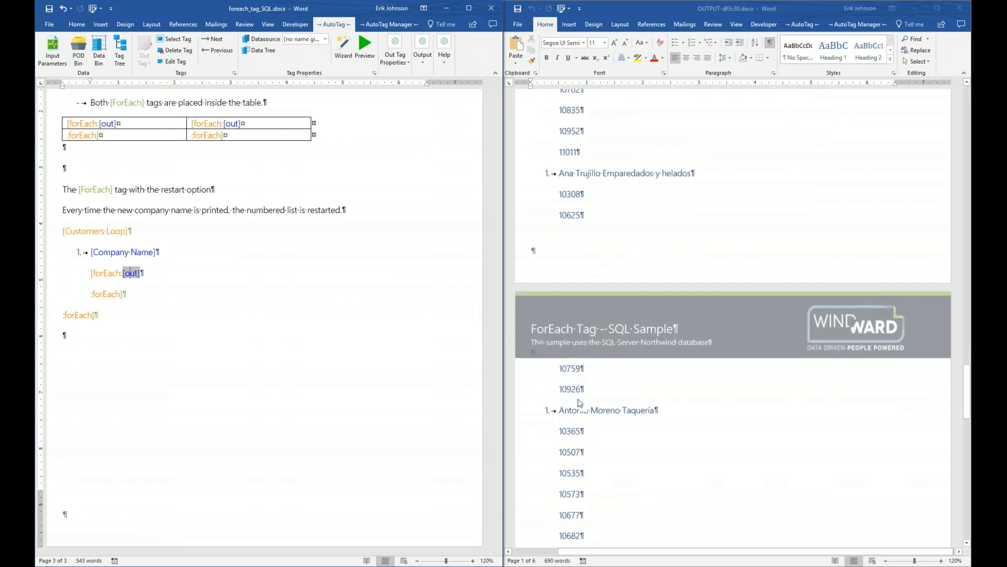
pyautogui.scroll(-1, 579, 402)
pyautogui.scroll(-2, 592, 384)
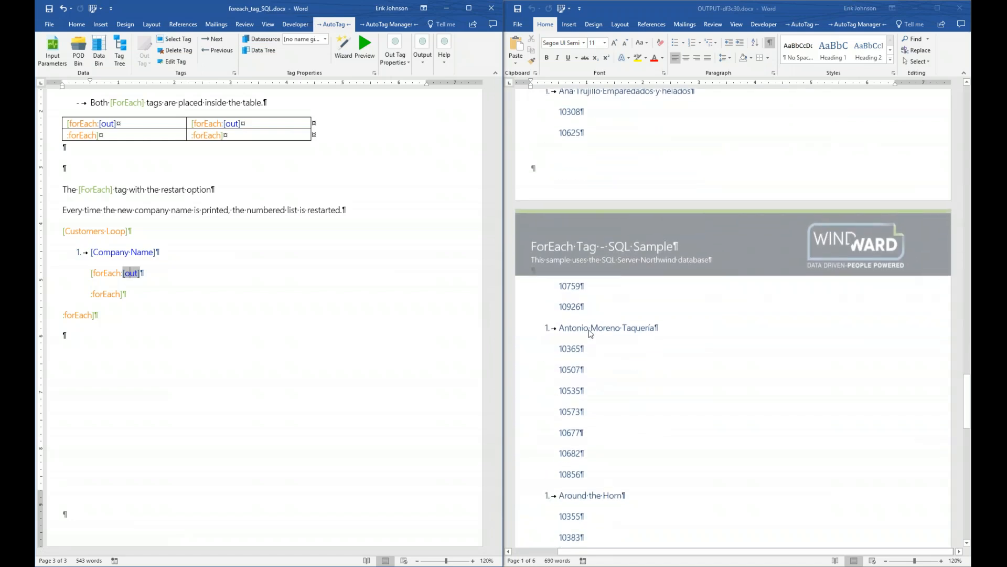
pyautogui.scroll(-2, 603, 373)
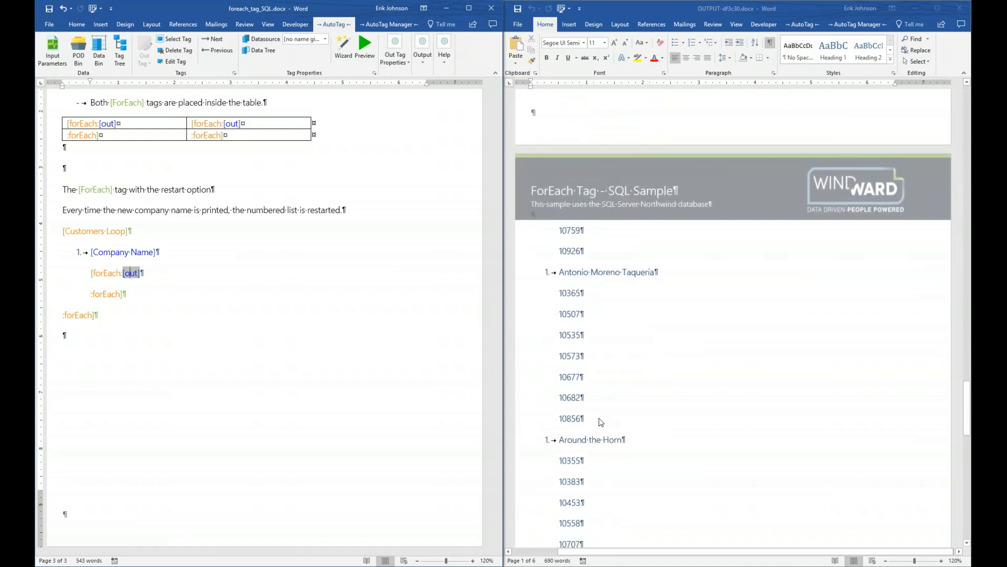
pyautogui.scroll(12, 601, 420)
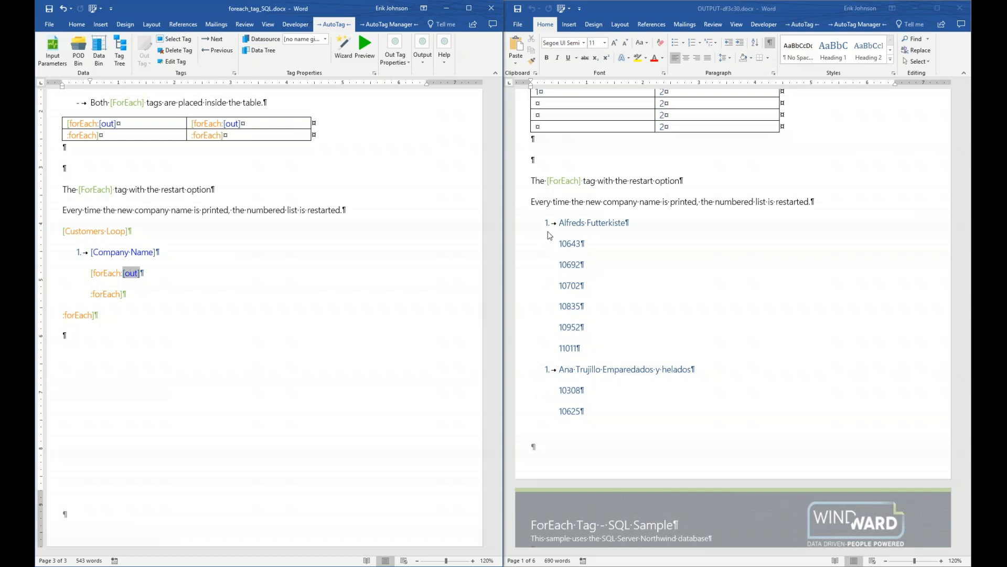
pyautogui.scroll(-3, 551, 375)
pyautogui.scroll(-5, 552, 376)
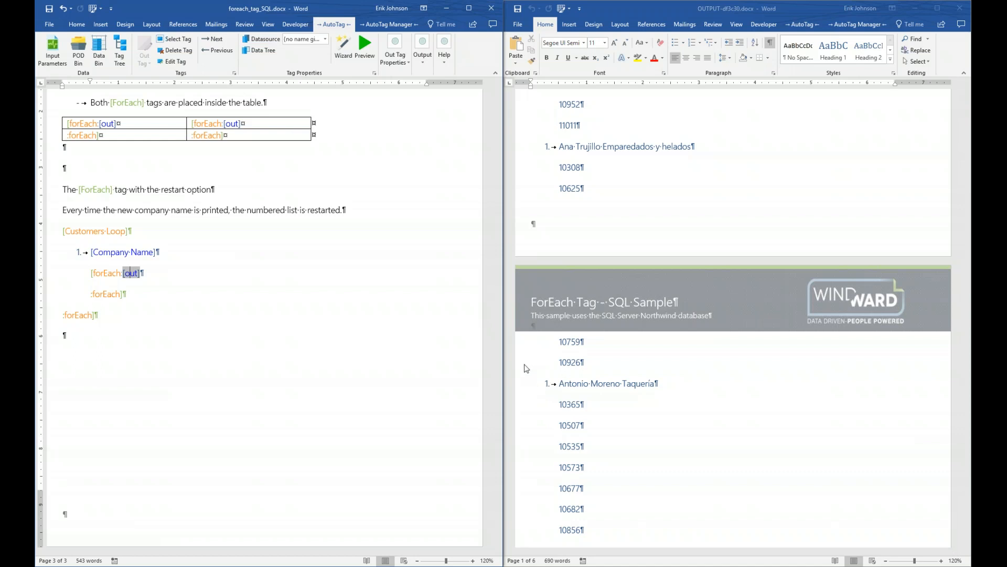
# Close the generated report and maximize the template document
pyautogui.click(960, 8)
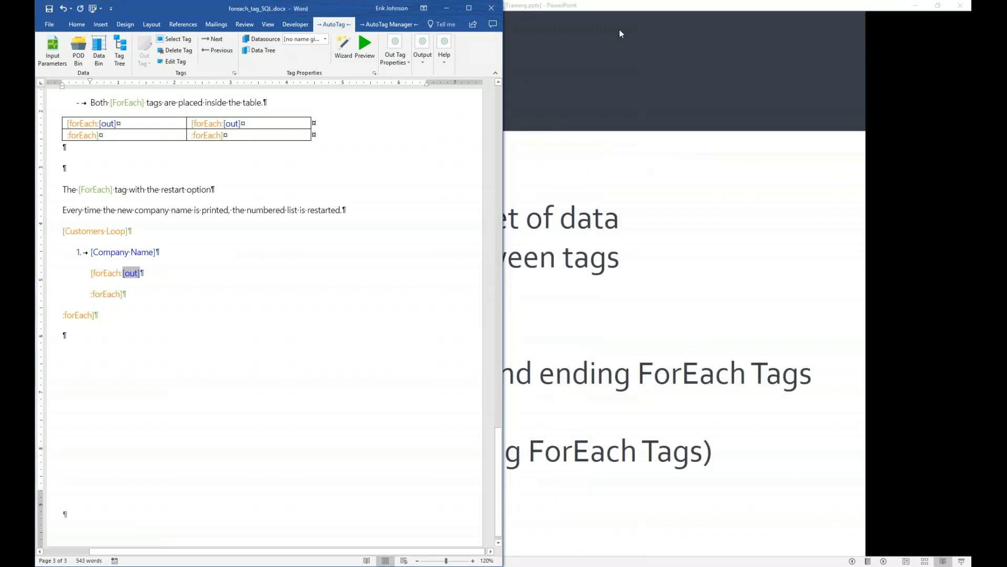
pyautogui.click(468, 8)
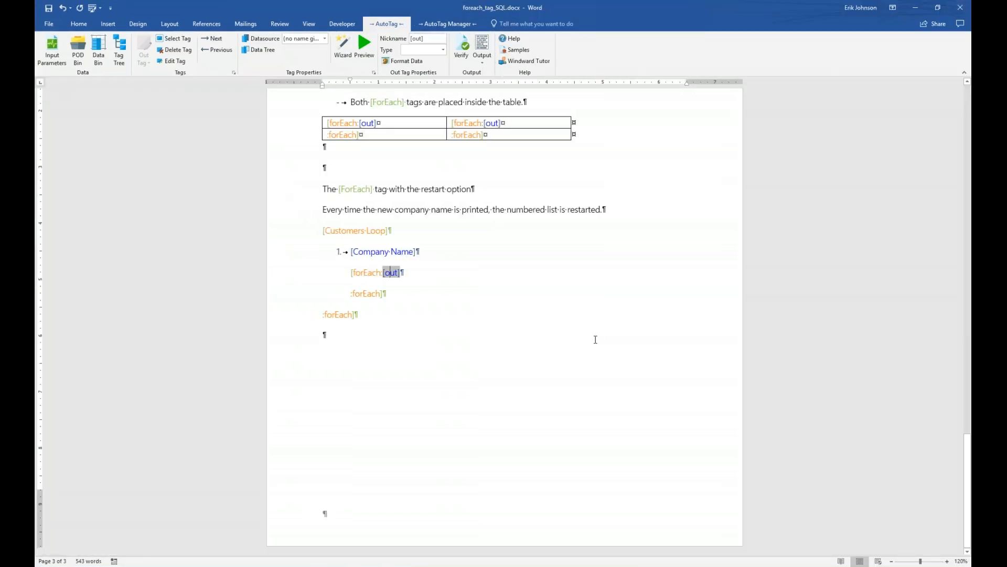
# Examine the Company Name tag and the select queries of the Customers Loop and nested forEach tags, ending with the nested forEach selected
pyautogui.click(391, 253)
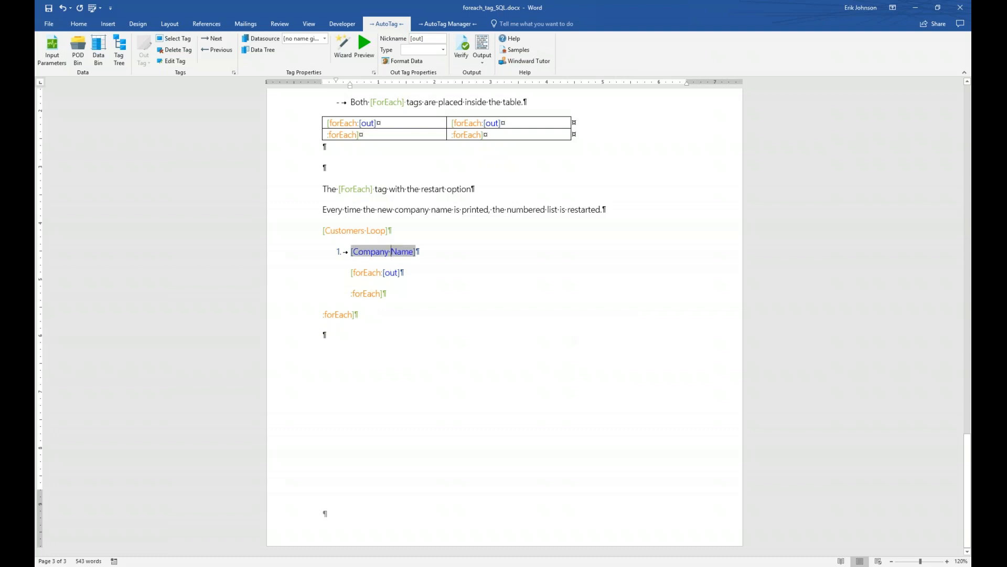
pyautogui.click(373, 274)
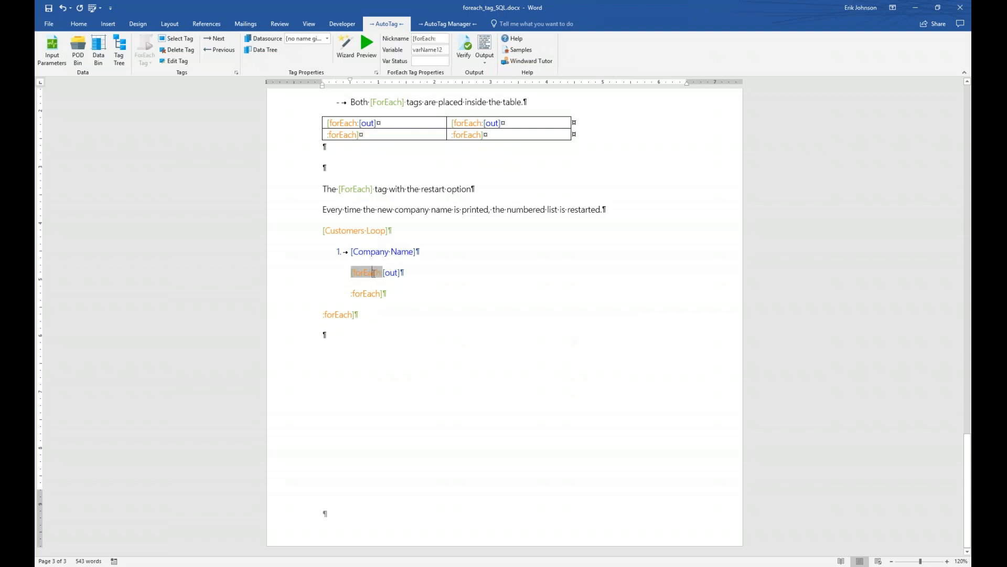
pyautogui.click(358, 231)
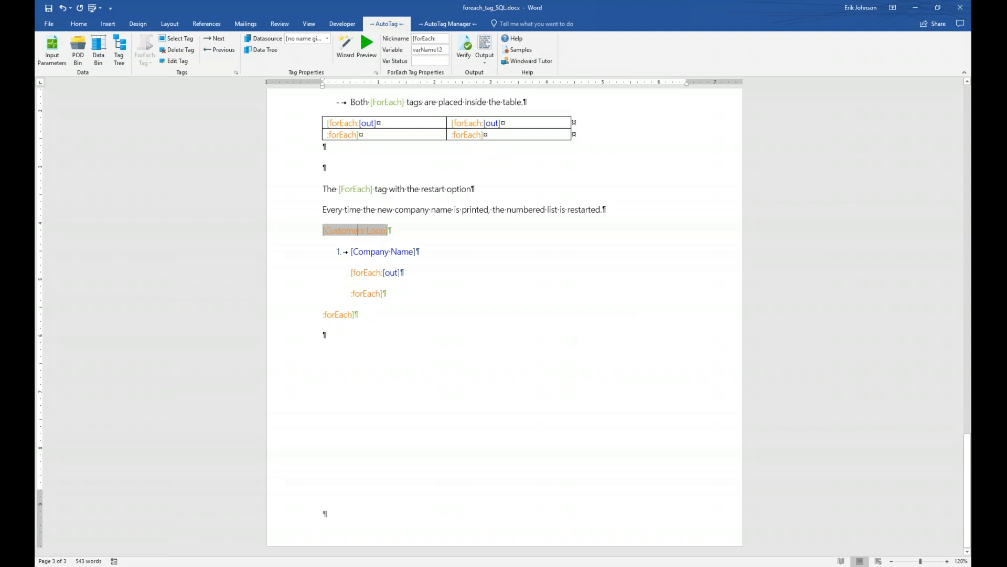
pyautogui.moveTo(358, 231)
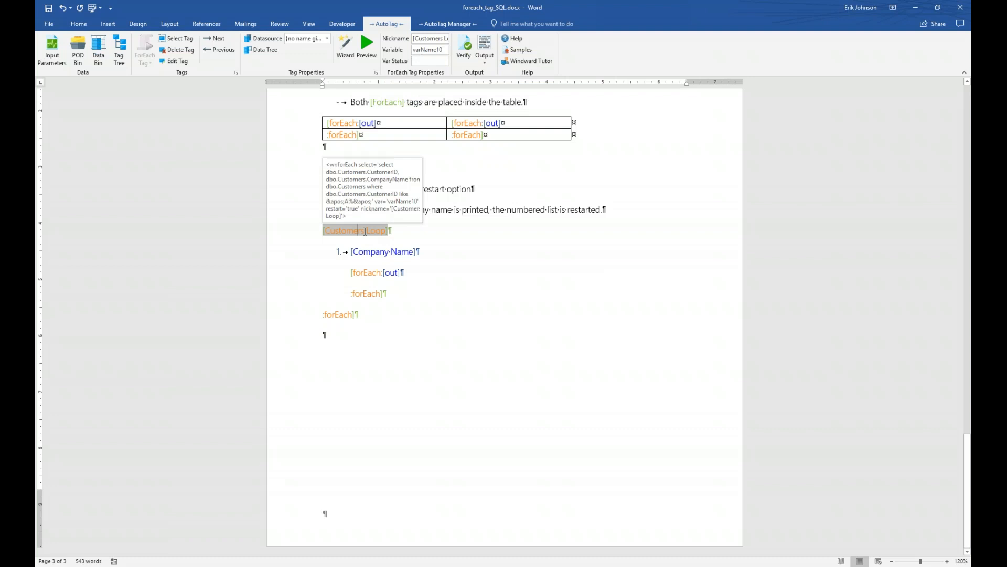
pyautogui.moveTo(374, 270)
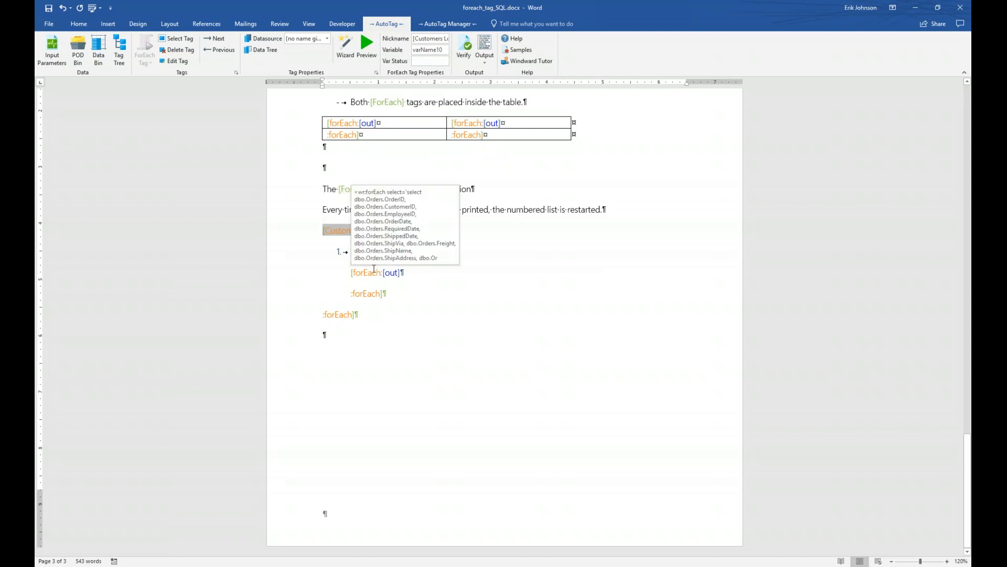
pyautogui.click(374, 271)
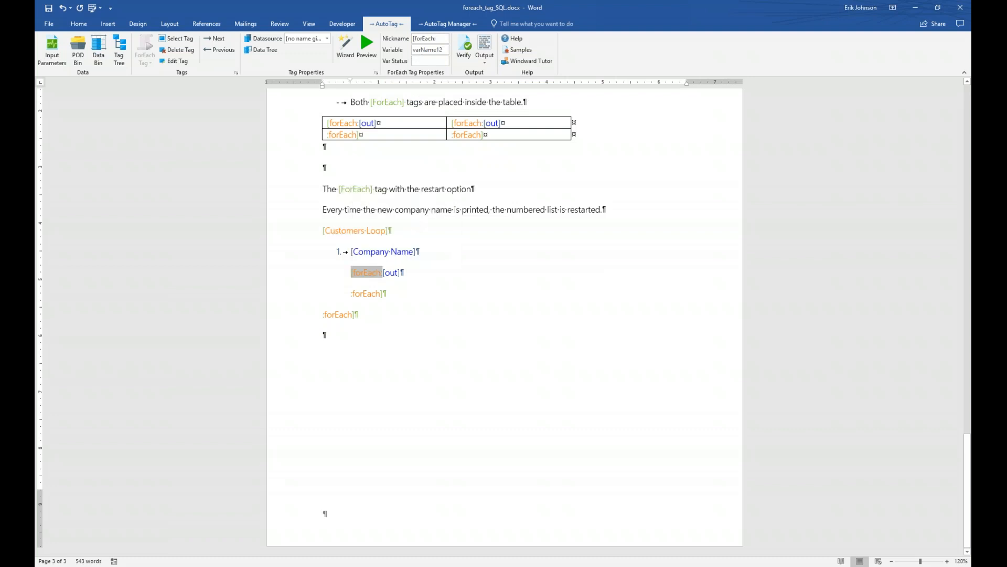
# Open the nested forEach tag's query in the SQL Wizard and examine its CustomerID filter alongside the Customers Loop tag
pyautogui.click(348, 49)
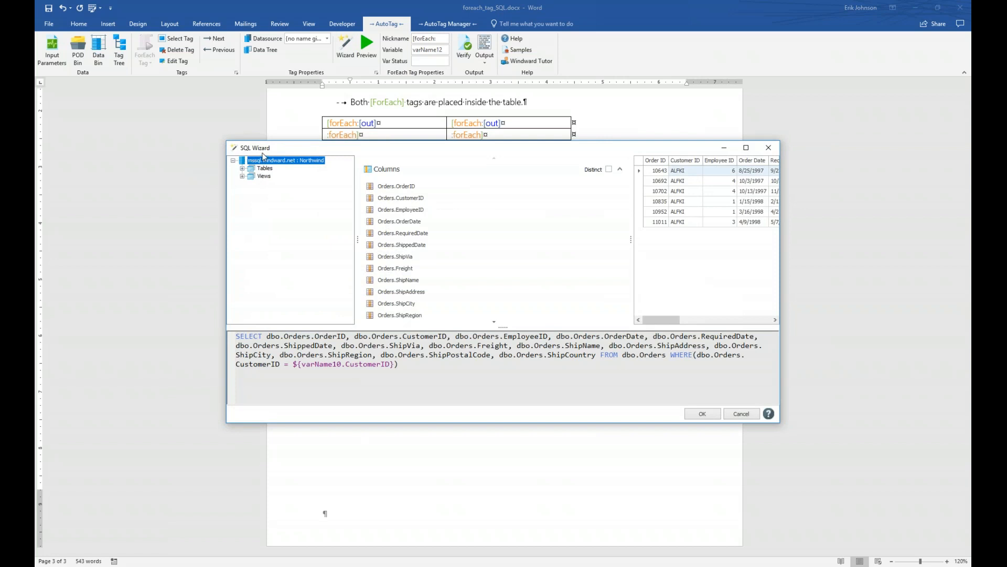
pyautogui.moveTo(437, 150); pyautogui.dragTo(398, 175)
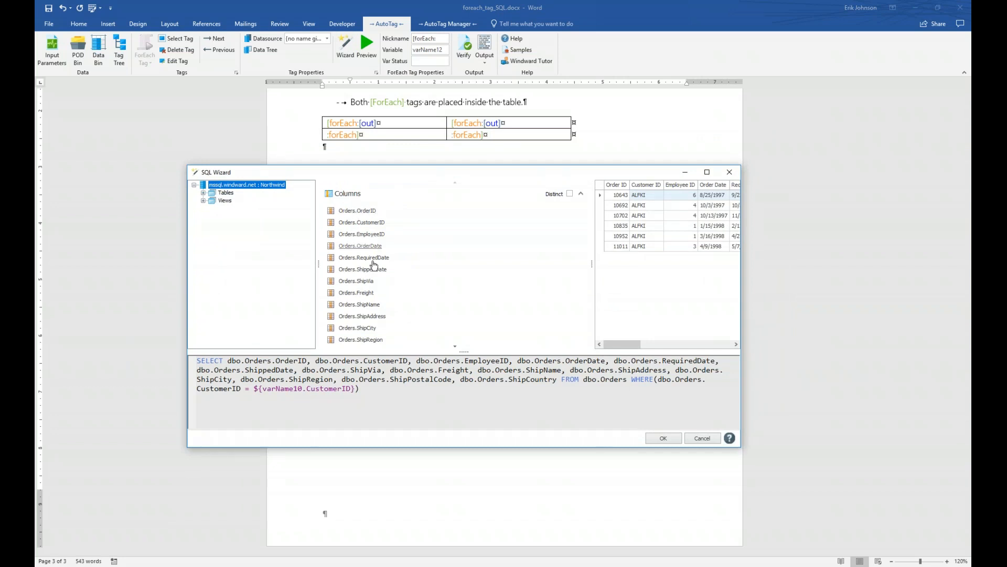
pyautogui.moveTo(418, 175); pyautogui.dragTo(471, 221)
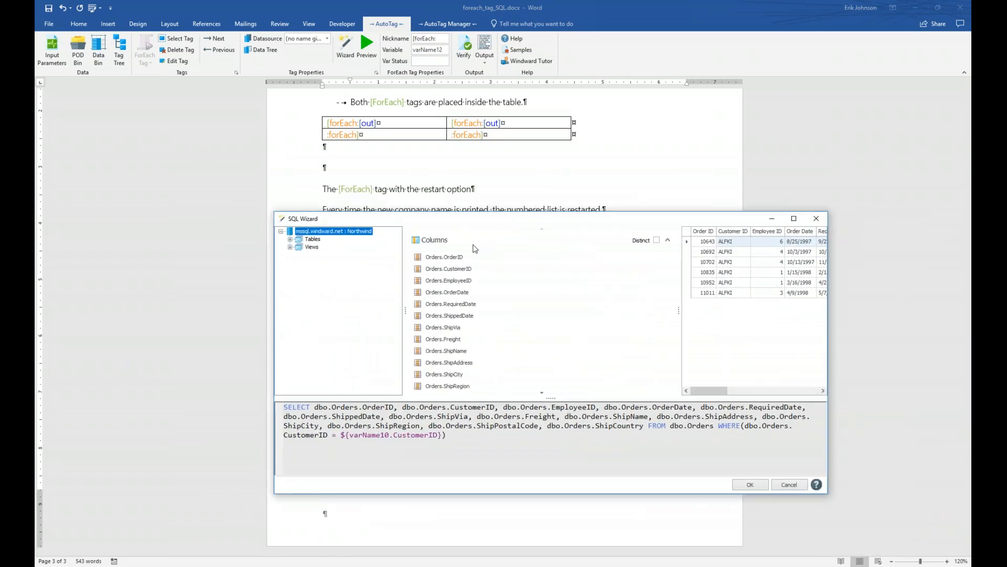
pyautogui.click(668, 241)
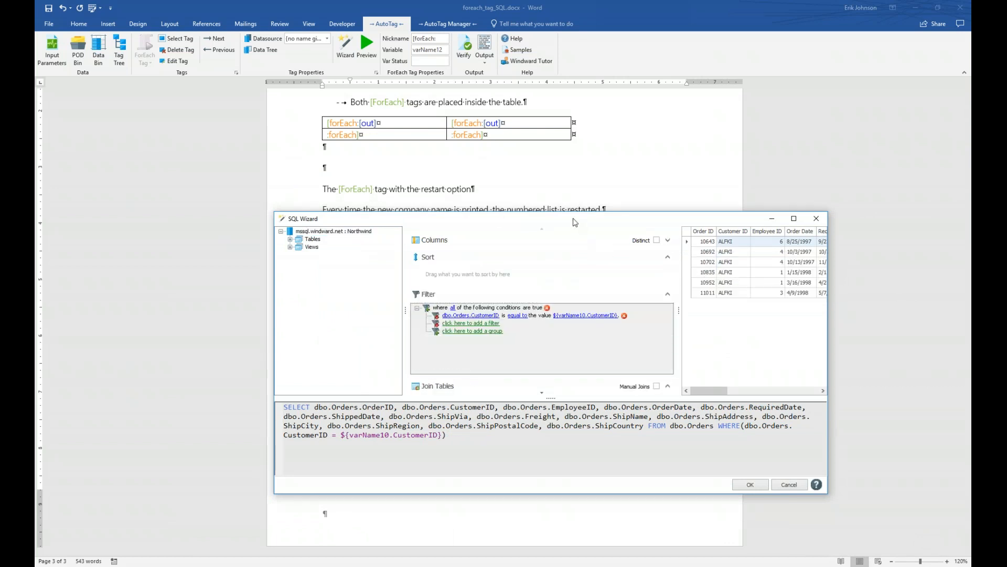
pyautogui.moveTo(729, 286); pyautogui.dragTo(551, 341)
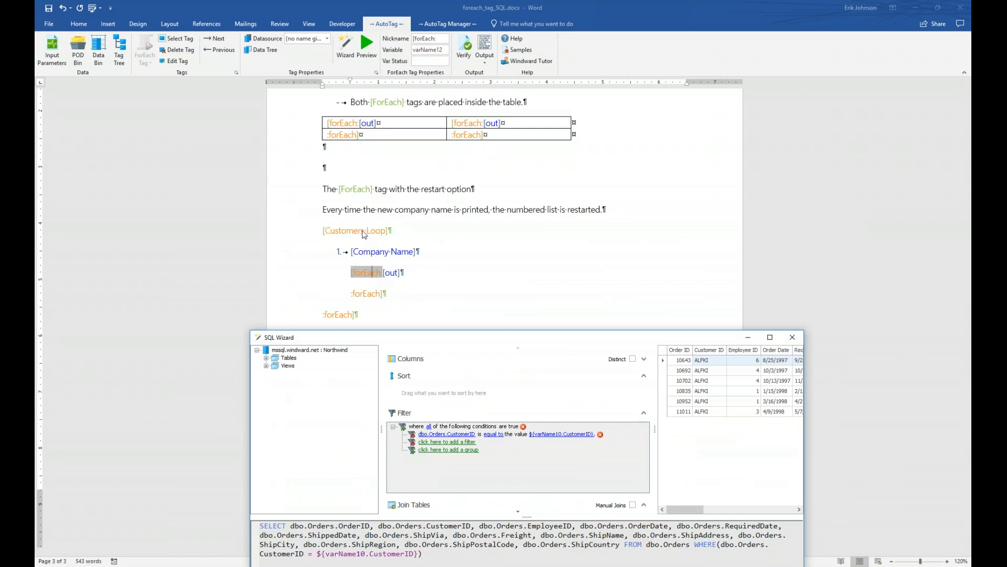
pyautogui.moveTo(568, 337); pyautogui.dragTo(647, 170)
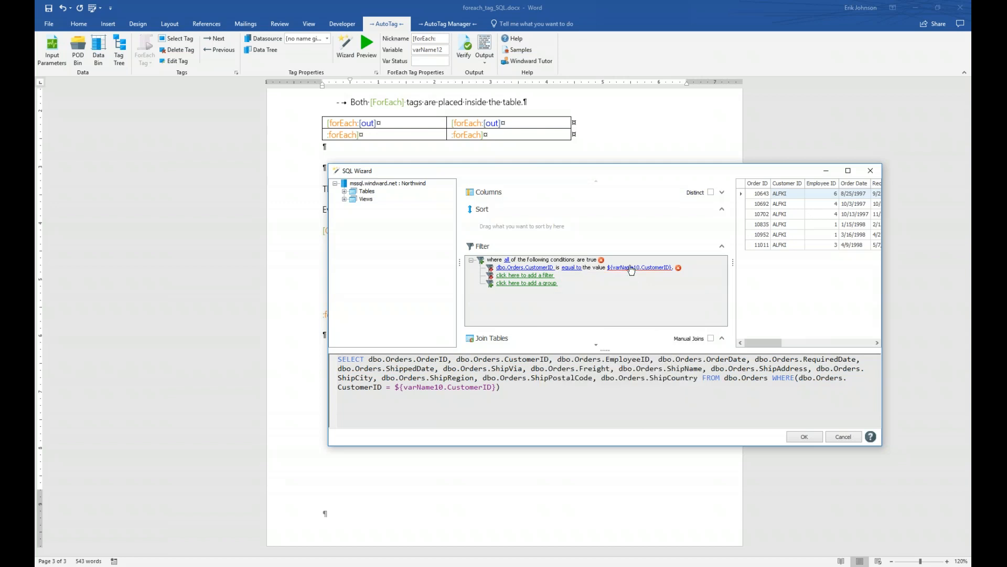
pyautogui.moveTo(619, 175); pyautogui.dragTo(660, 275)
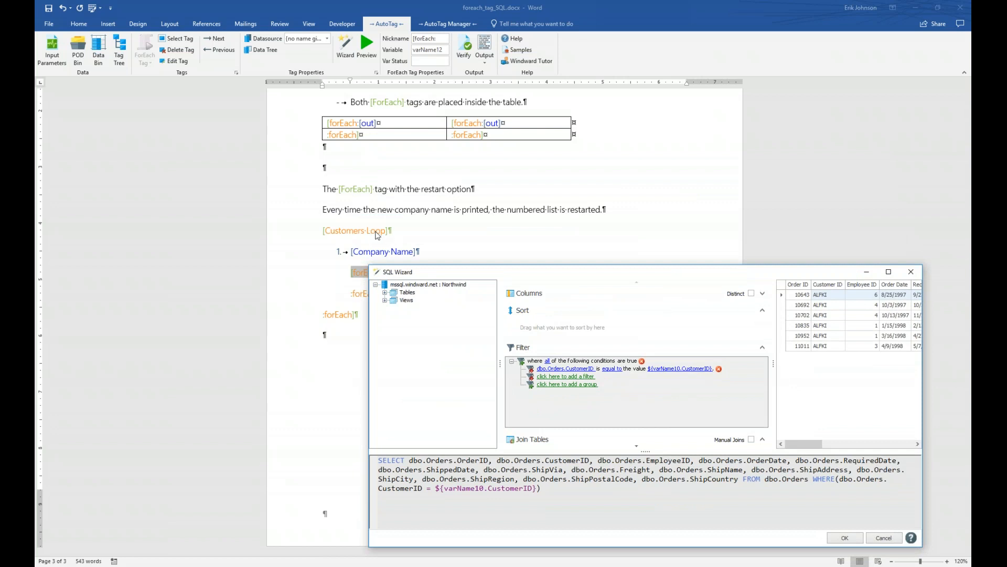
pyautogui.moveTo(617, 273); pyautogui.dragTo(612, 212)
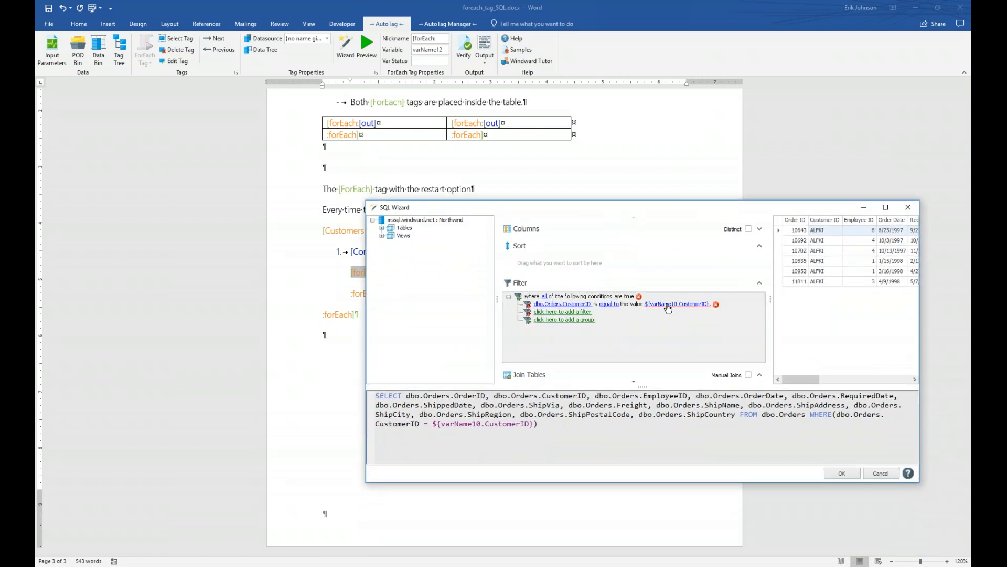
# Inspect the varName10 fields available as the CustomerID filter's value, and leave the SQL Wizard without saving
pyautogui.moveTo(668, 309)
pyautogui.click(691, 310)
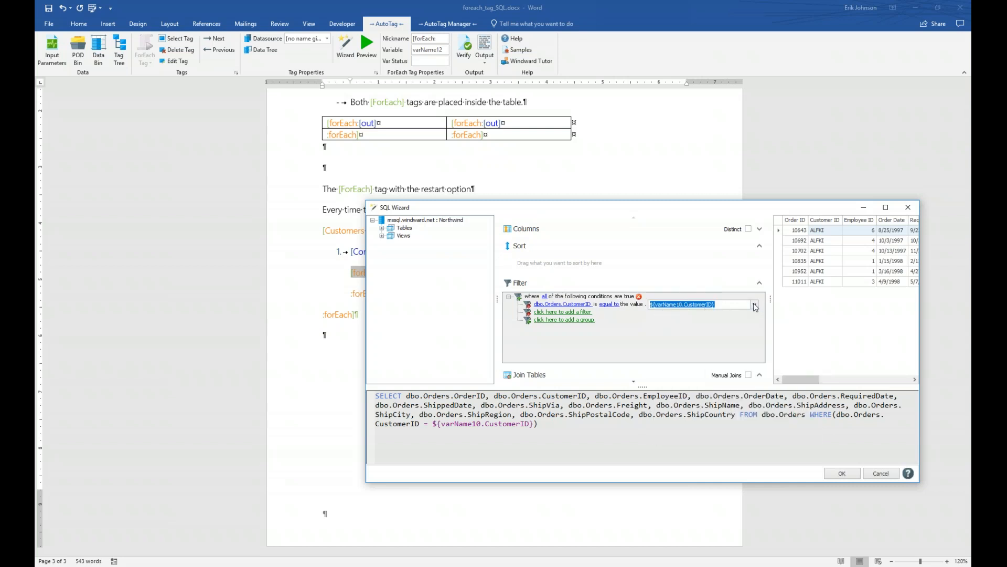
pyautogui.click(755, 306)
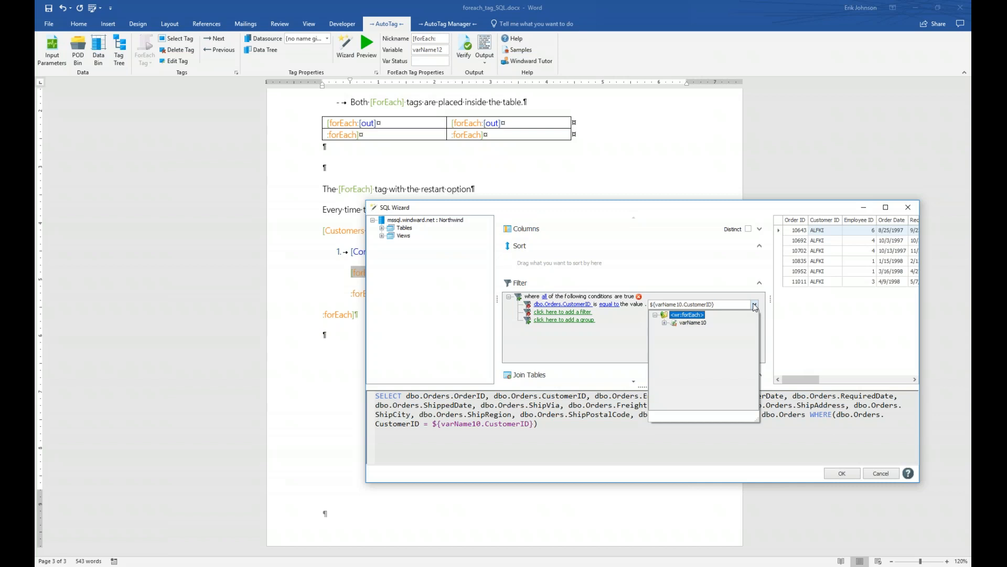
pyautogui.click(665, 323)
pyautogui.doubleClick(699, 331)
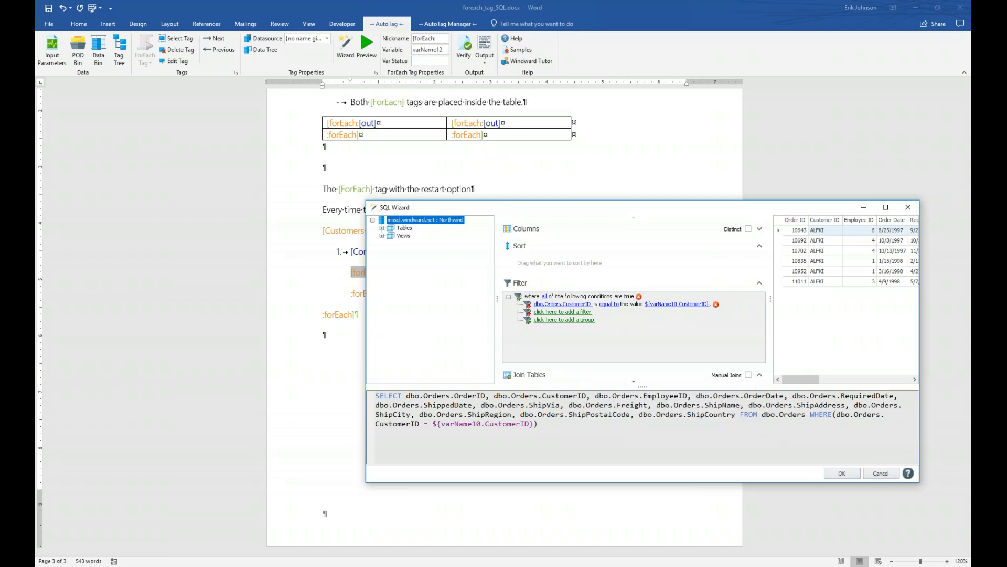
pyautogui.click(890, 474)
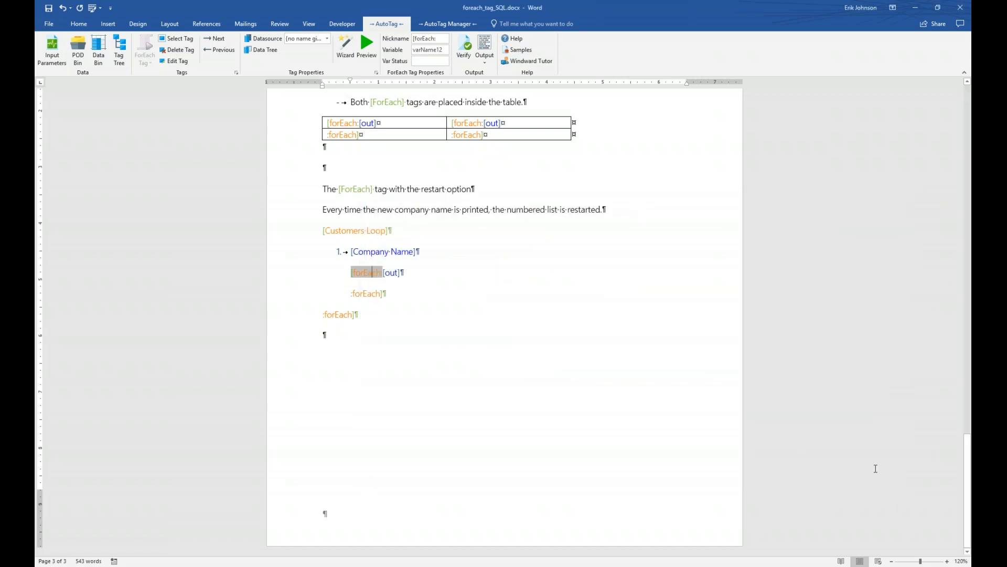
# Generate the output report and arrange it side by side with the foreach_tag_SQL.docx template
pyautogui.click(480, 46)
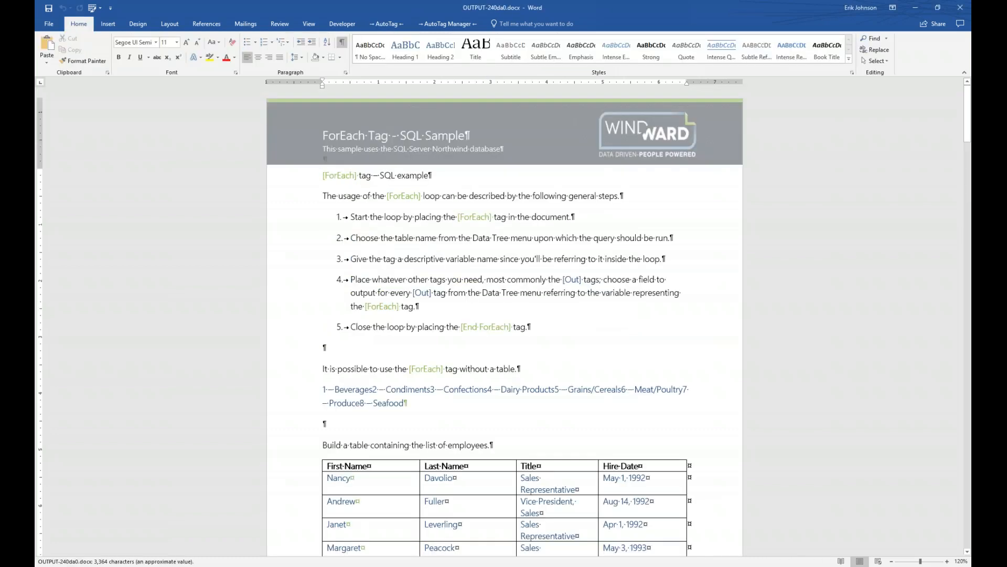
pyautogui.press('super')
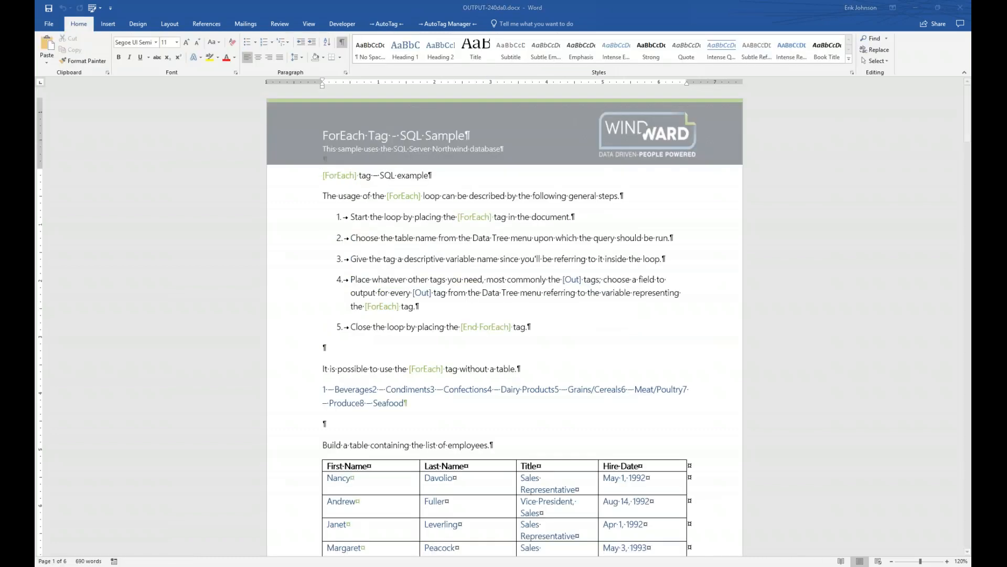
pyautogui.press('super')
pyautogui.press('super+Right')
pyautogui.press('Return')
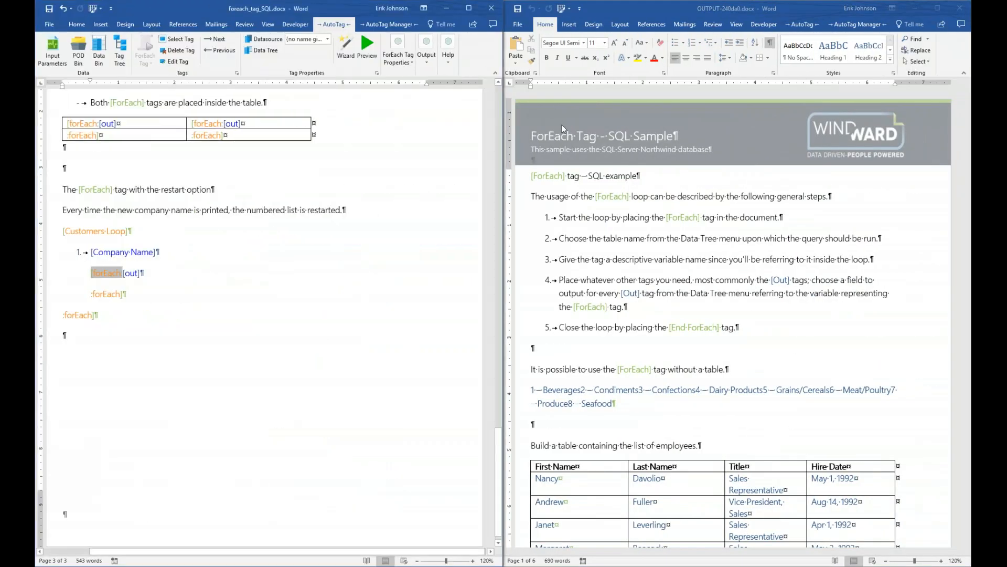
# Compare the Customers Loop, Company Name, nested forEach and out tags with the report's output for the restart option
pyautogui.scroll(-10, 600, 153)
pyautogui.scroll(-15, 606, 176)
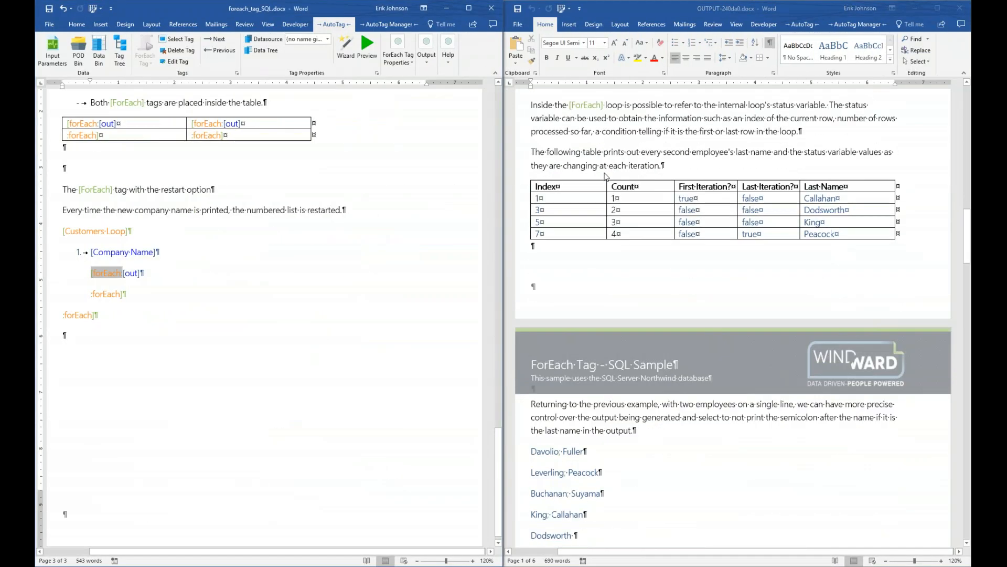
pyautogui.scroll(-2, 607, 177)
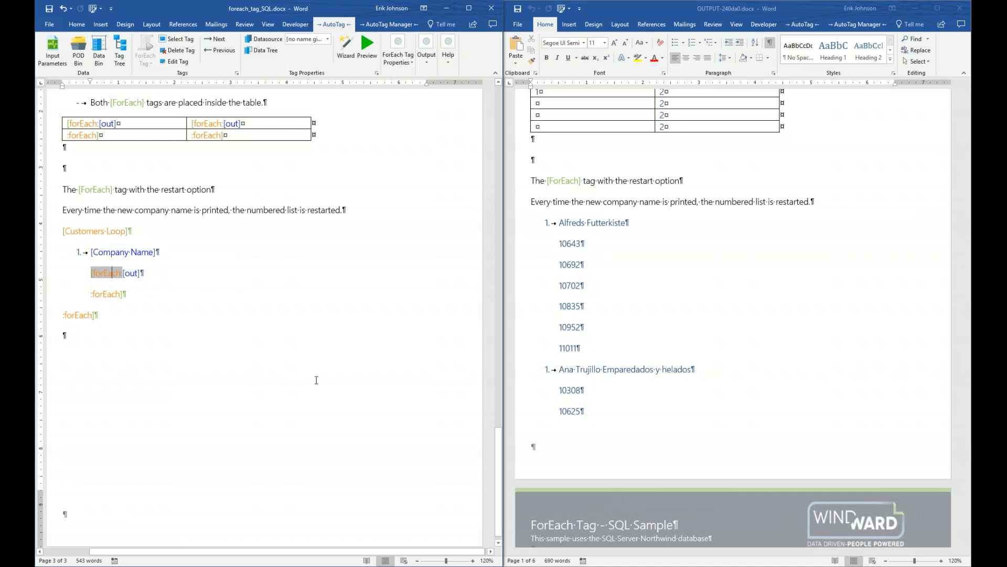
pyautogui.click(111, 232)
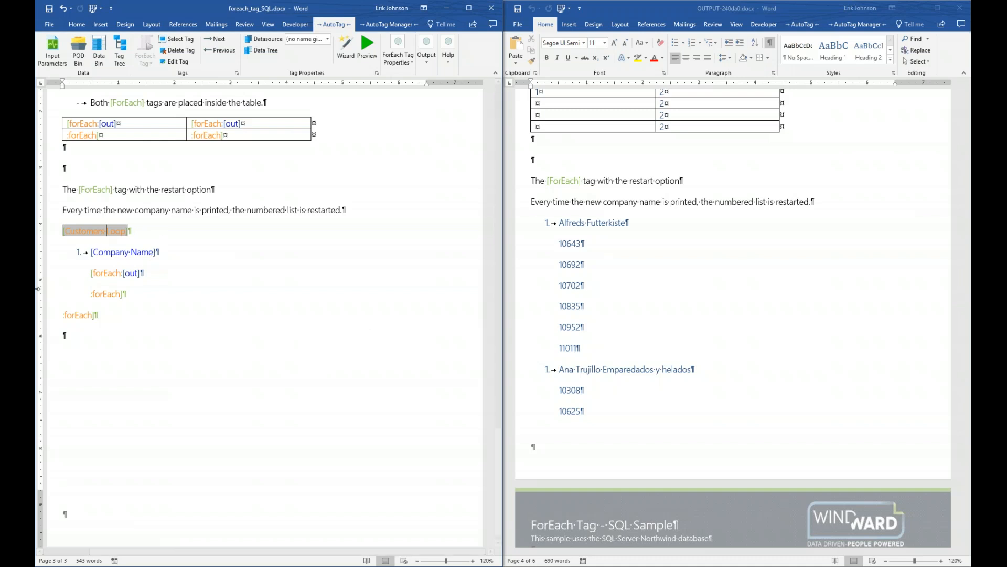
pyautogui.click(108, 273)
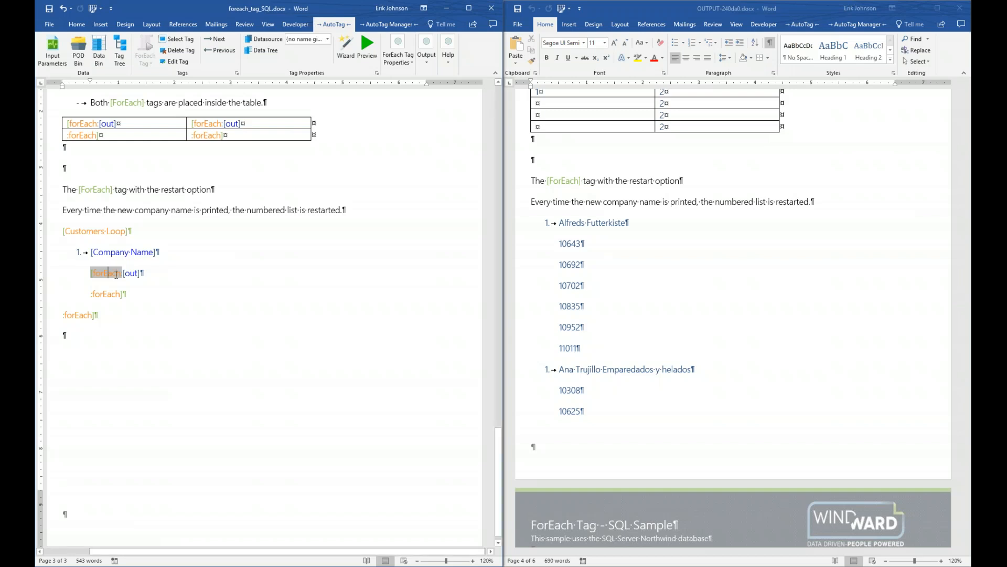
pyautogui.click(104, 231)
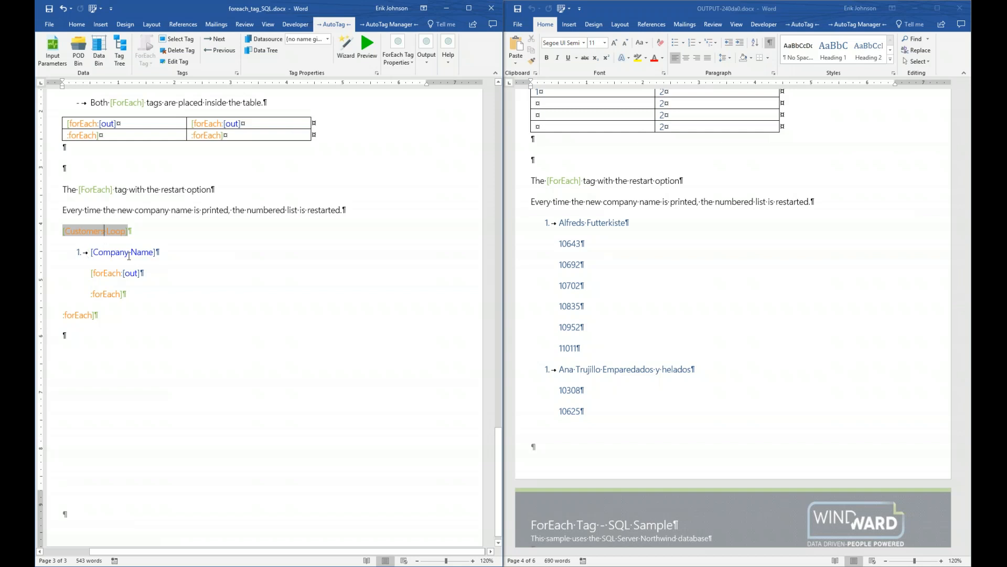
pyautogui.click(128, 254)
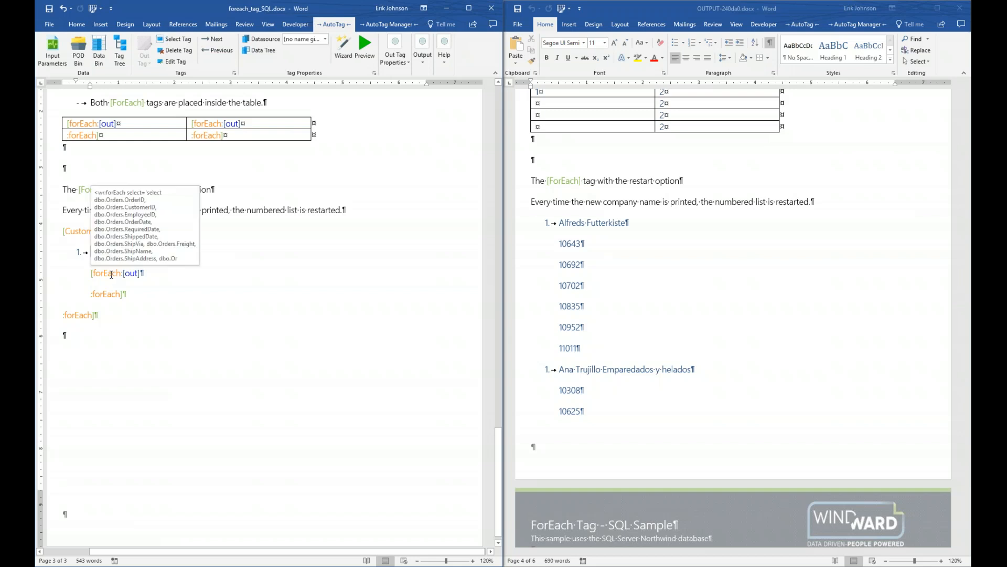
pyautogui.click(111, 274)
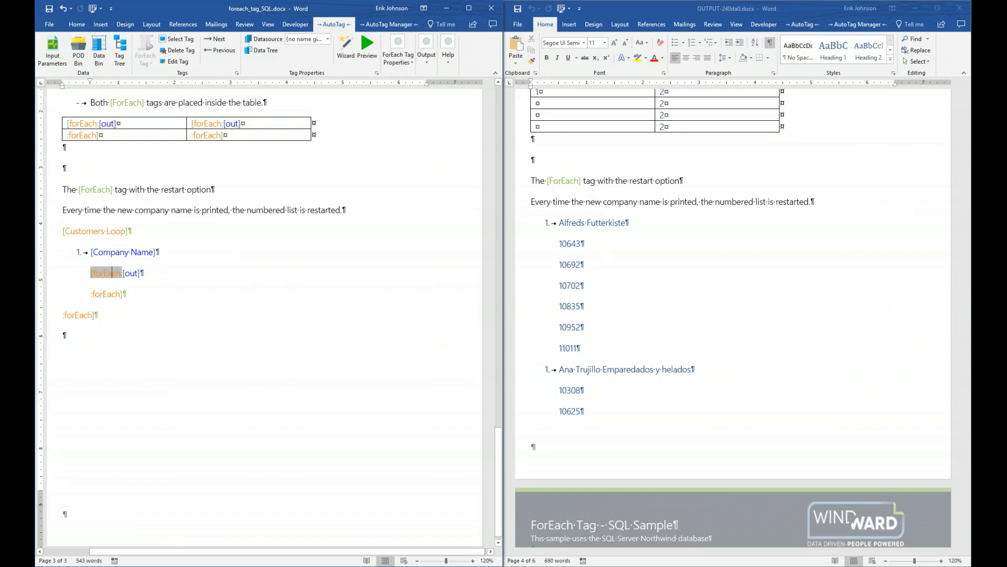
pyautogui.click(130, 273)
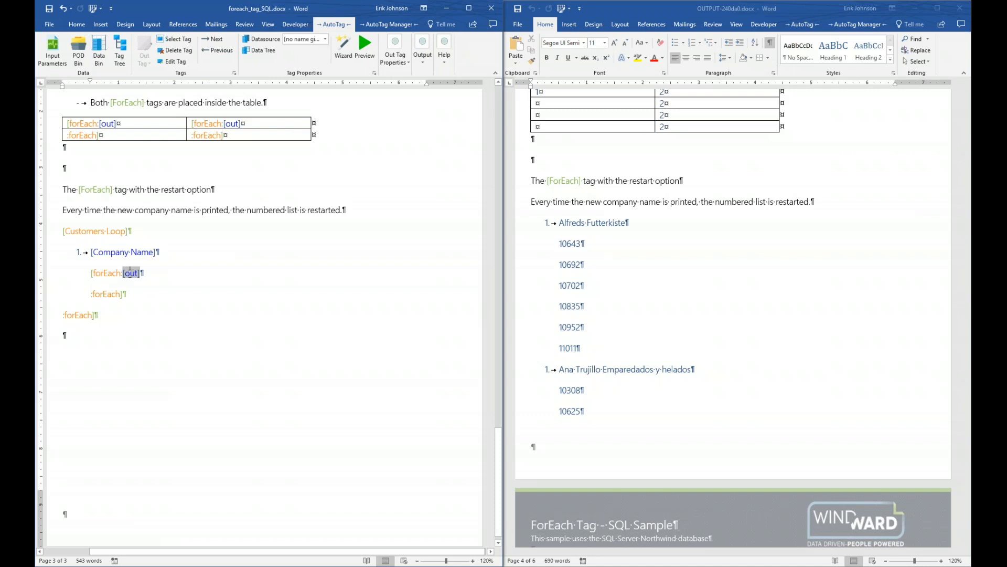
pyautogui.moveTo(133, 275)
pyautogui.click(103, 317)
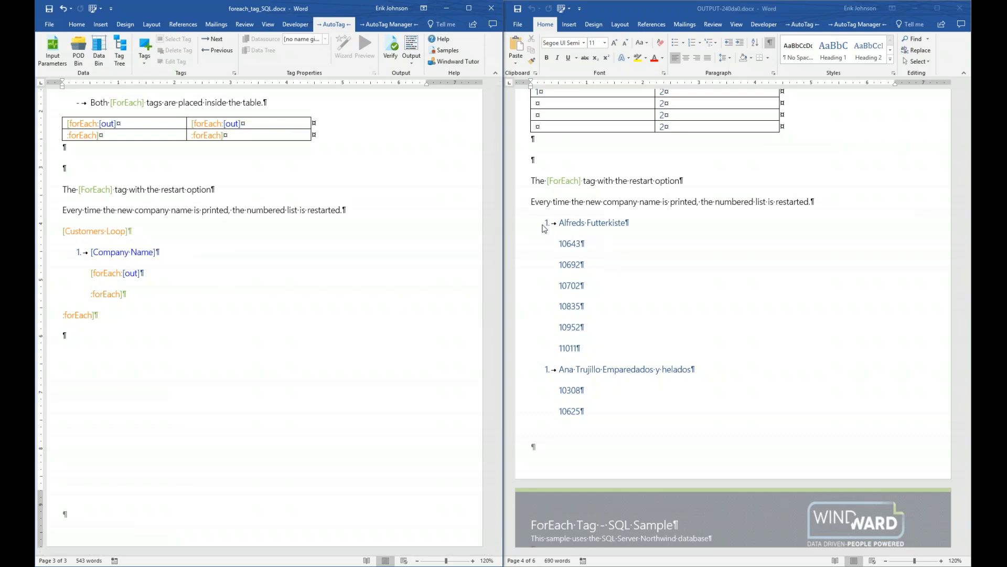
# Close the generated report and maximize the template document
pyautogui.click(544, 227)
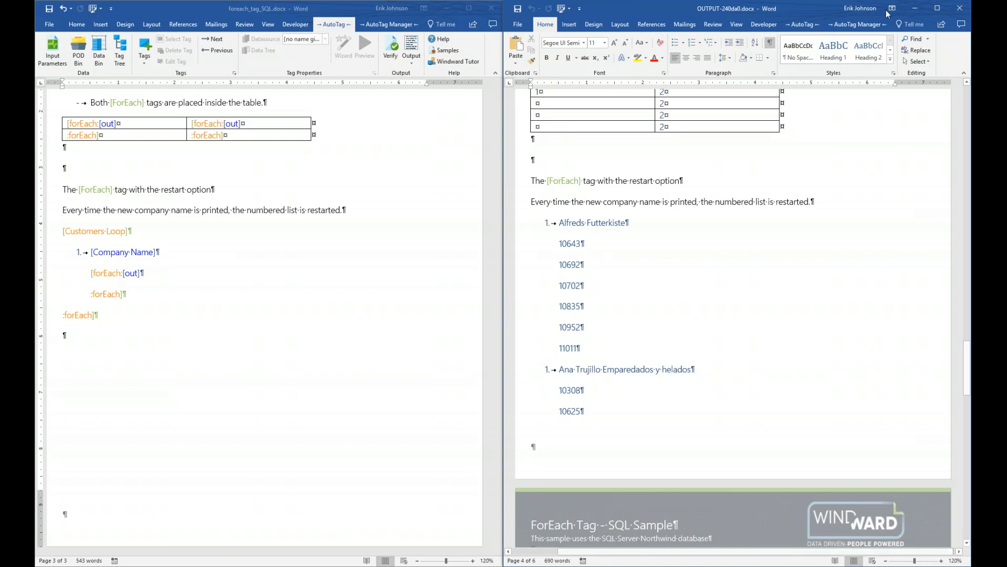
pyautogui.click(961, 9)
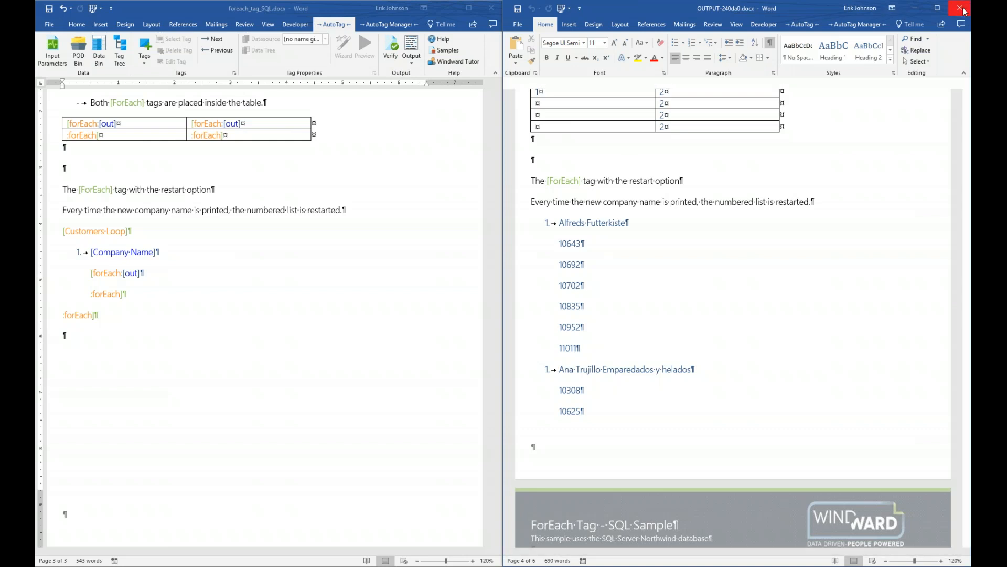
pyautogui.click(468, 7)
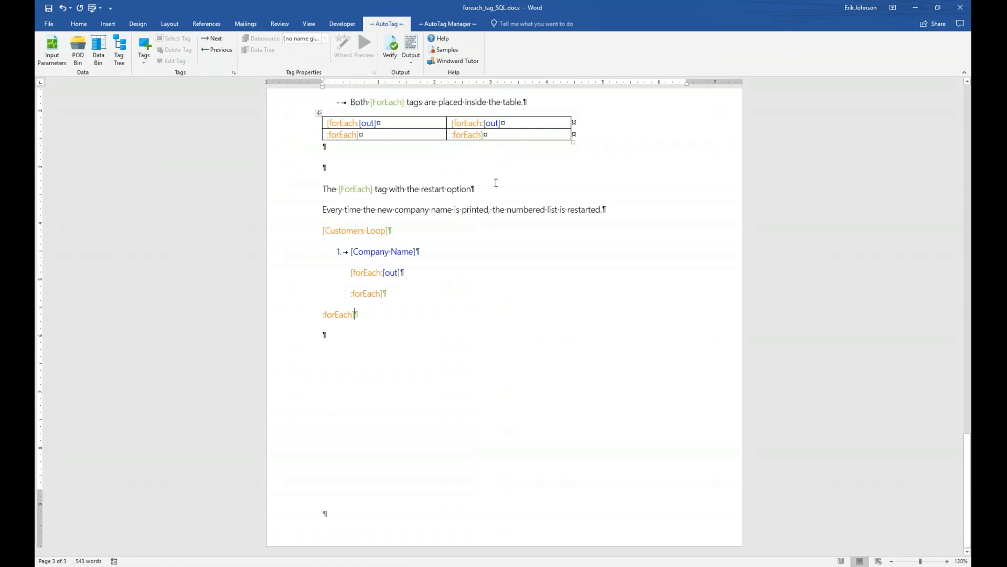
# Examine the forEach, out and closing forEach tags of the status variable table with the Index and Count columns
pyautogui.scroll(4, 497, 196)
pyautogui.scroll(7, 504, 317)
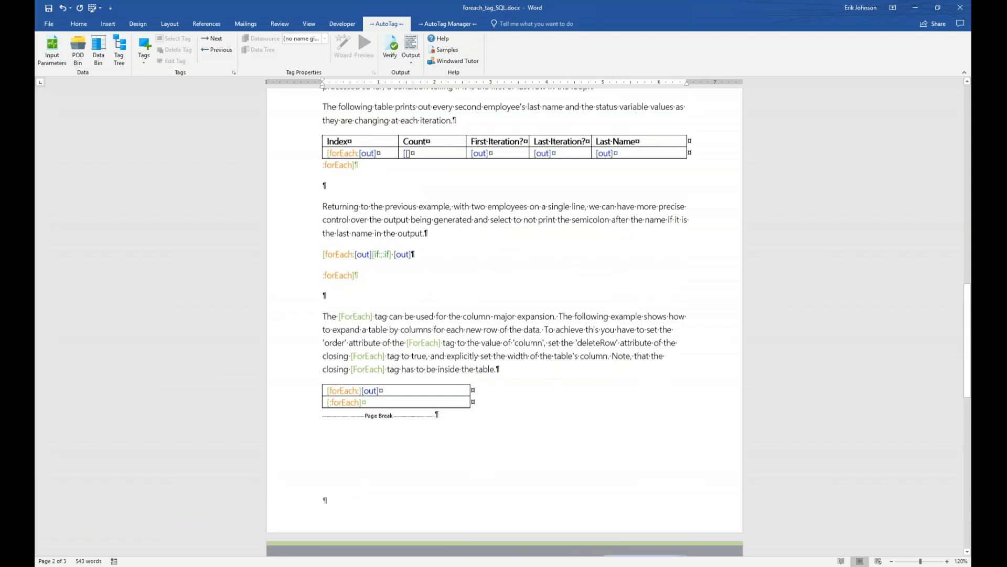
pyautogui.scroll(1, 504, 323)
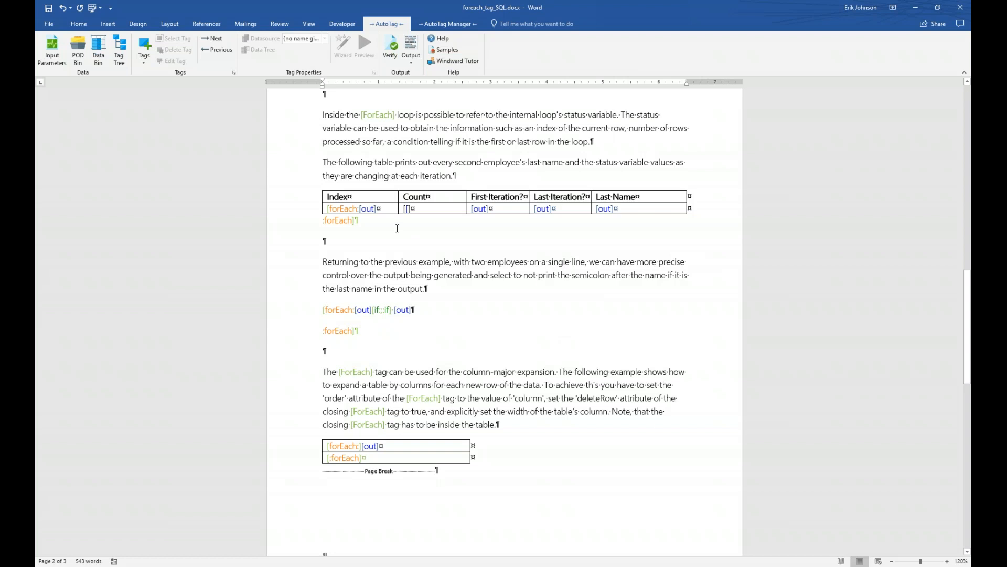
pyautogui.click(345, 206)
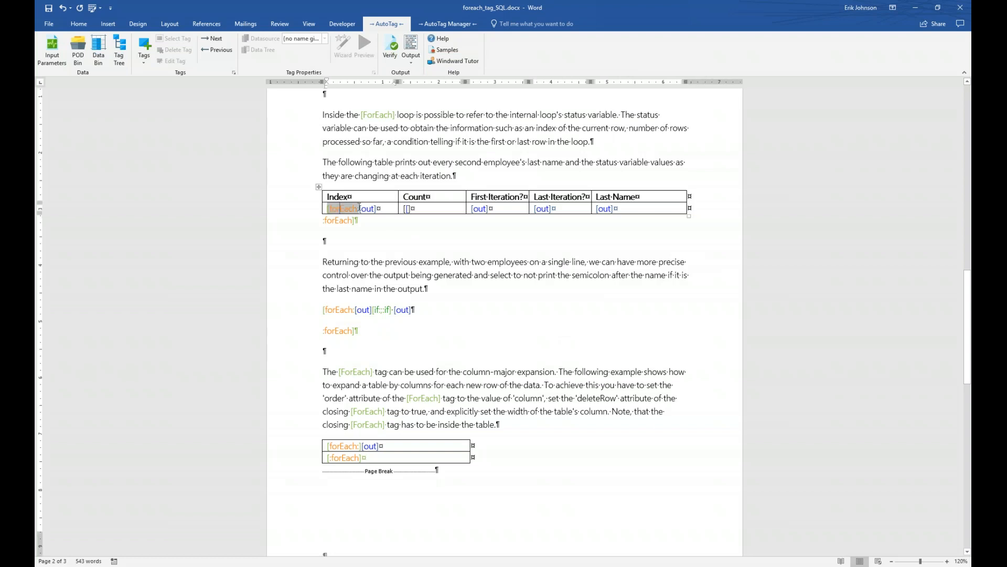
pyautogui.click(404, 209)
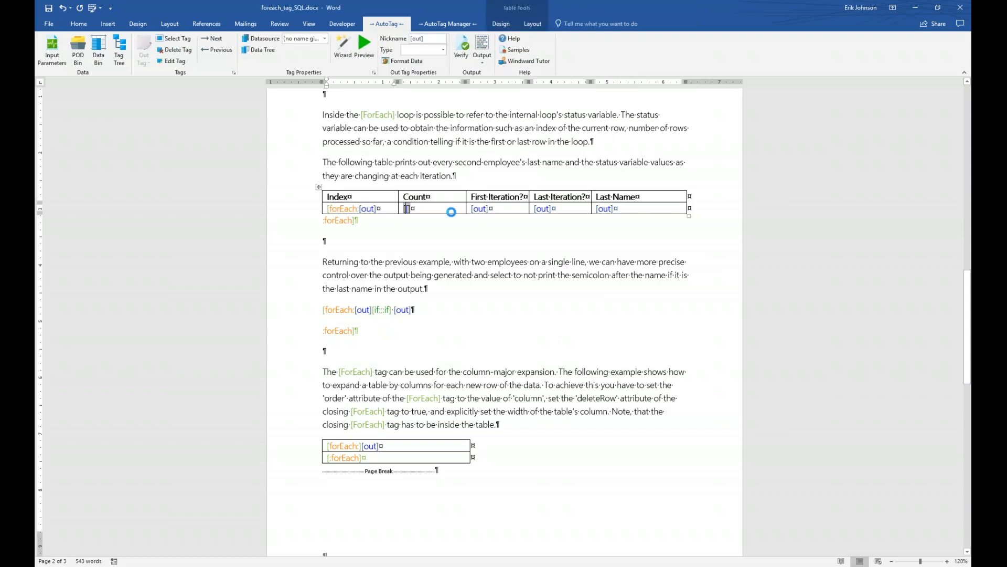
pyautogui.click(480, 209)
pyautogui.click(540, 208)
pyautogui.click(605, 209)
pyautogui.click(338, 220)
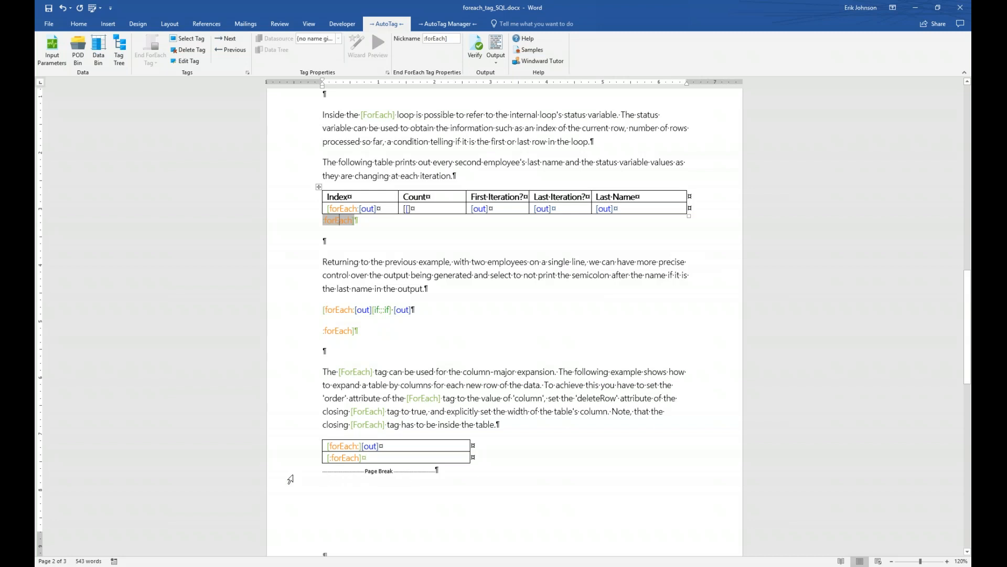
# Preview the select results of the forEach tag in the column-major expansion table, and close the preview
pyautogui.moveTo(344, 461)
pyautogui.click(348, 446)
pyautogui.click(368, 45)
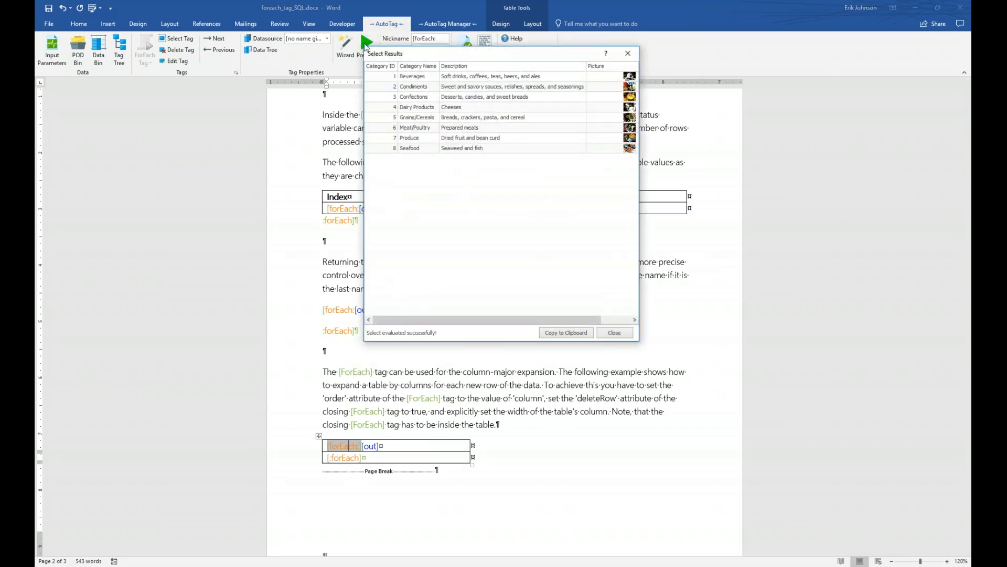
pyautogui.moveTo(490, 54); pyautogui.dragTo(562, 282)
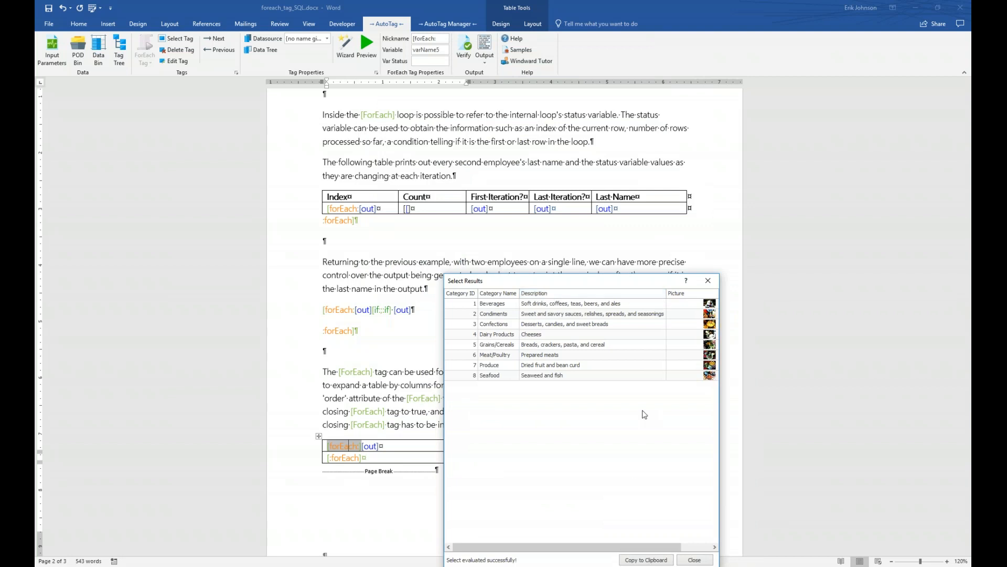
pyautogui.moveTo(655, 546); pyautogui.dragTo(569, 546)
pyautogui.click(710, 282)
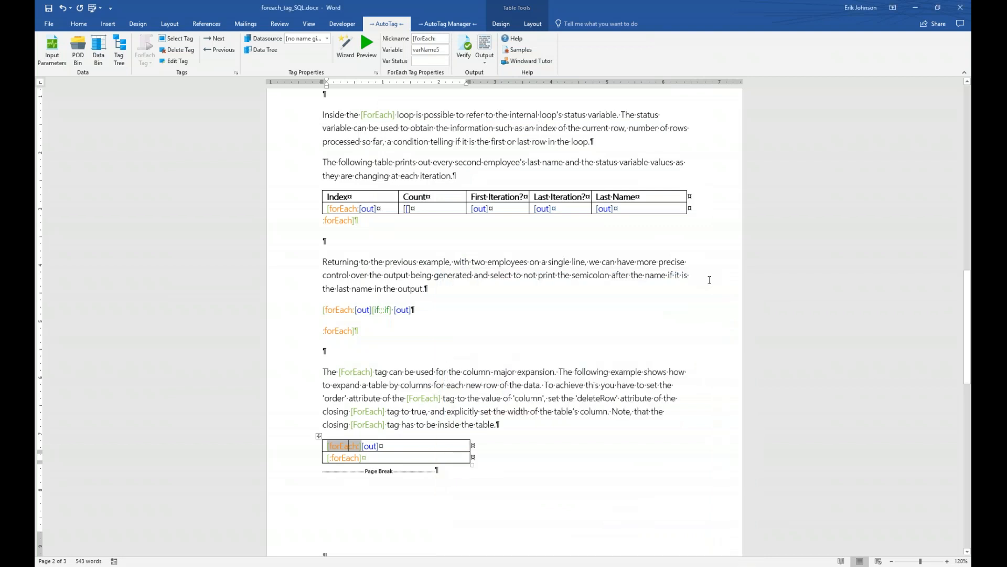
# Preview the select results of the out tag in the column-major expansion table, and close the preview
pyautogui.click(371, 446)
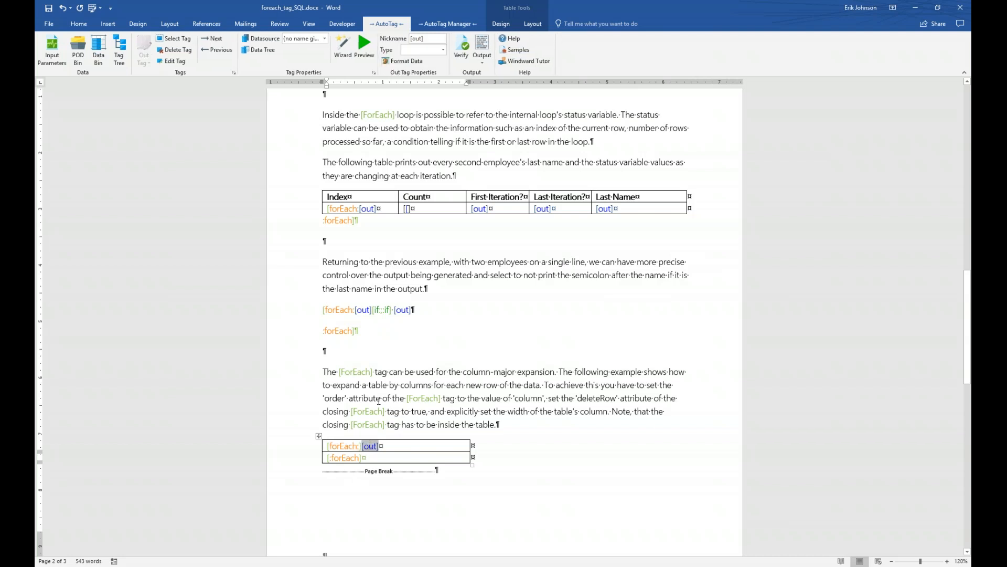
pyautogui.click(365, 45)
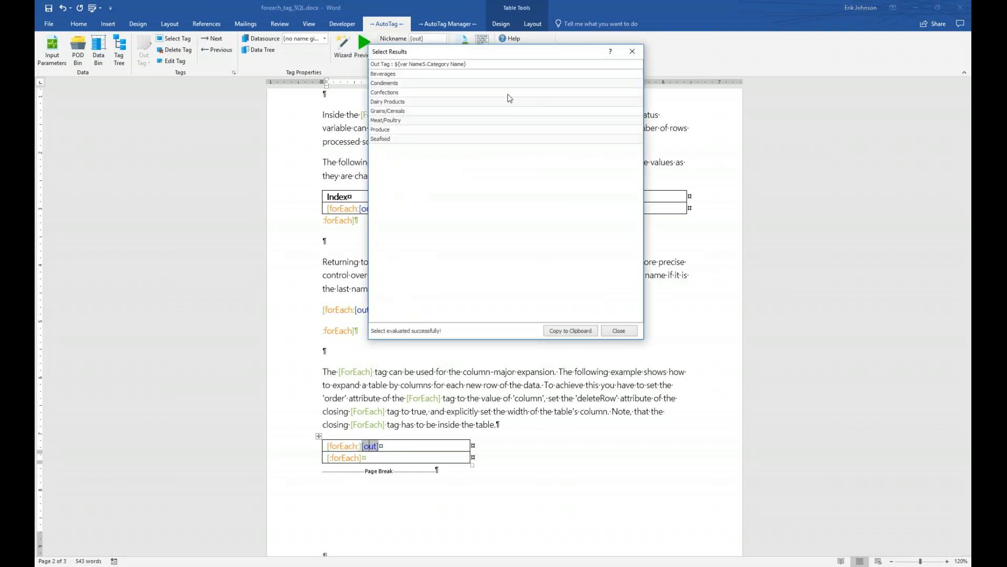
pyautogui.moveTo(523, 56); pyautogui.dragTo(574, 280)
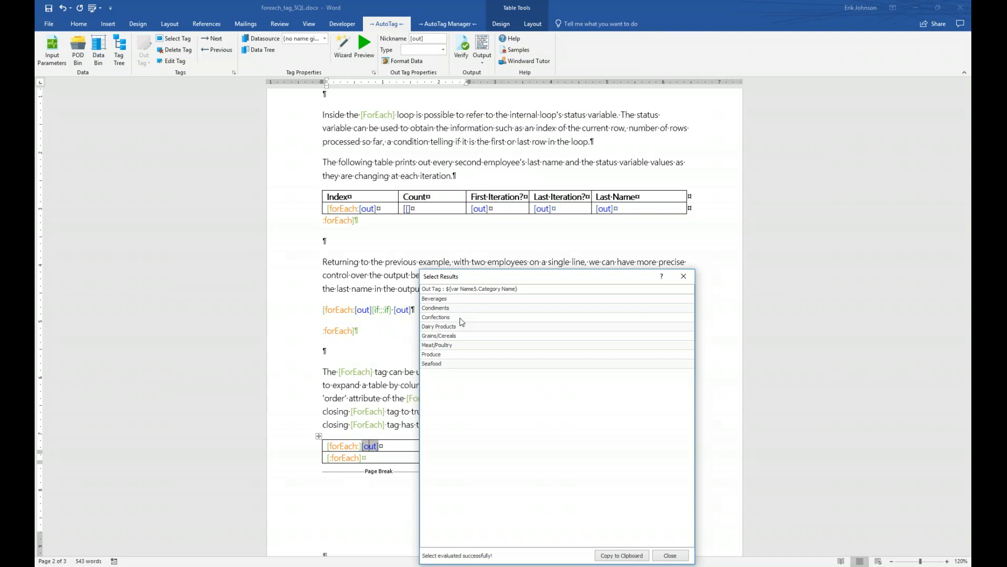
pyautogui.click(672, 556)
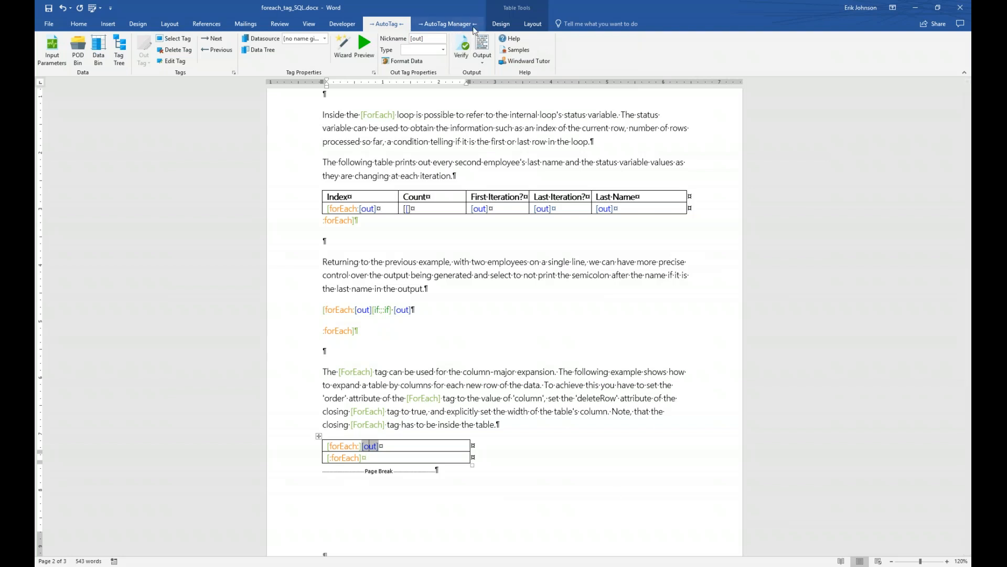
# Generate the report from the template and arrange the template beside the output document
pyautogui.click(482, 43)
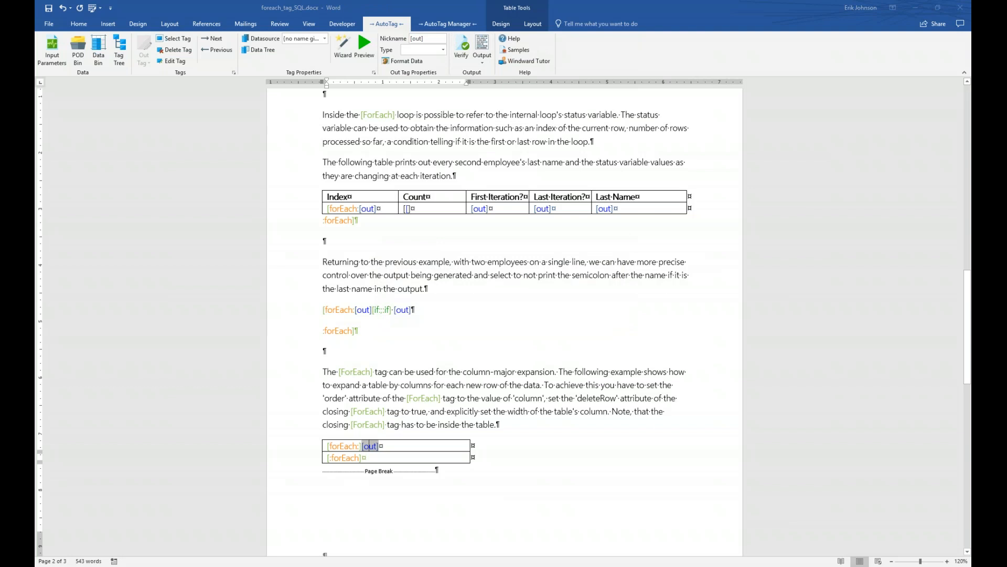
pyautogui.press('super+Right')
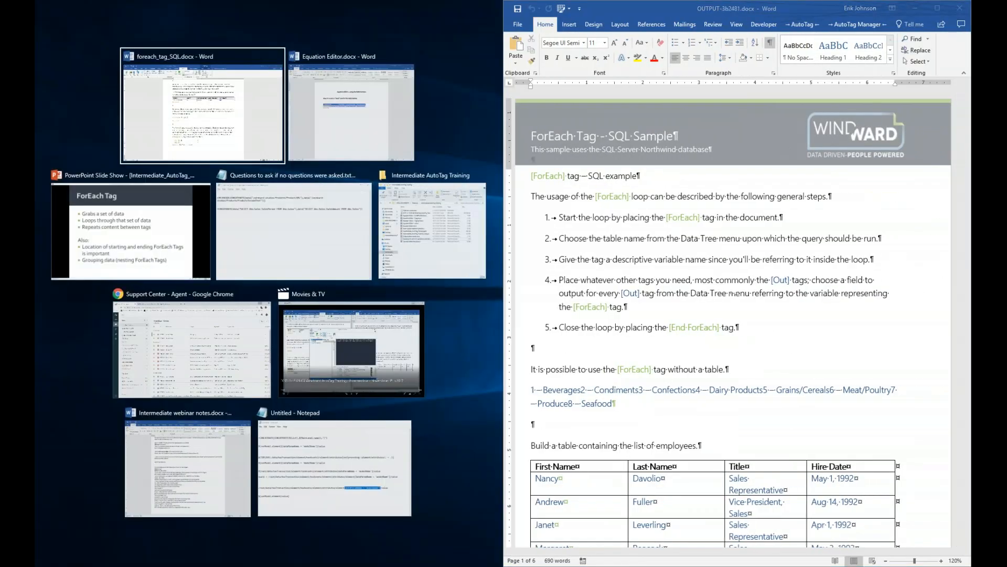
pyautogui.press('Return')
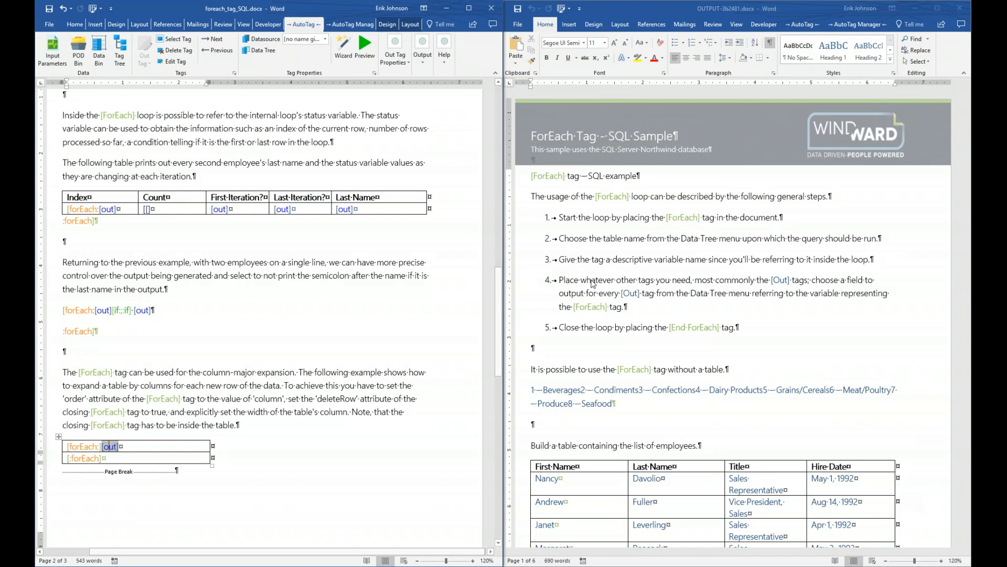
# Examine the column-major category table in the generated report and compare it with the closing forEach tag in the template
pyautogui.scroll(-5, 592, 284)
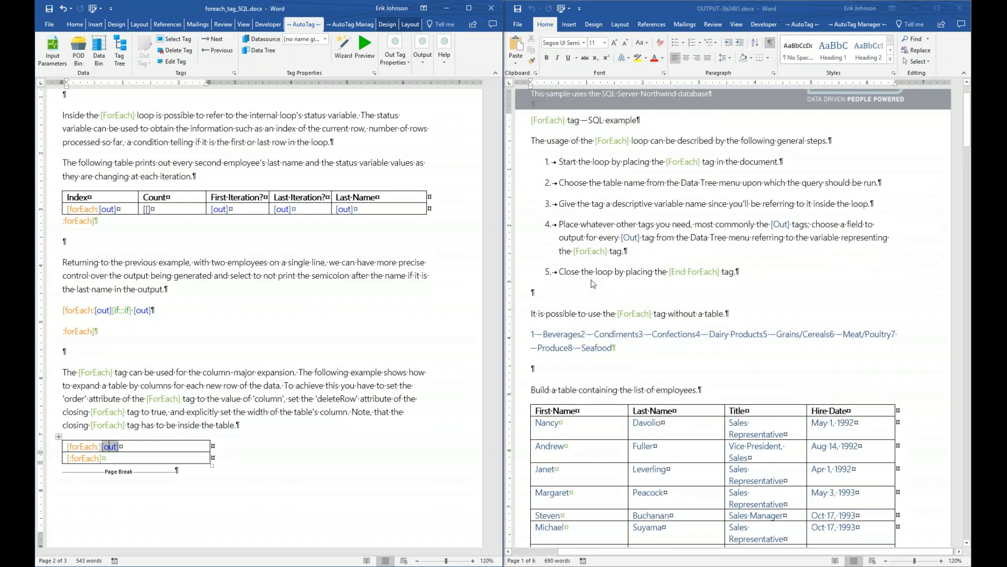
pyautogui.scroll(-10, 592, 283)
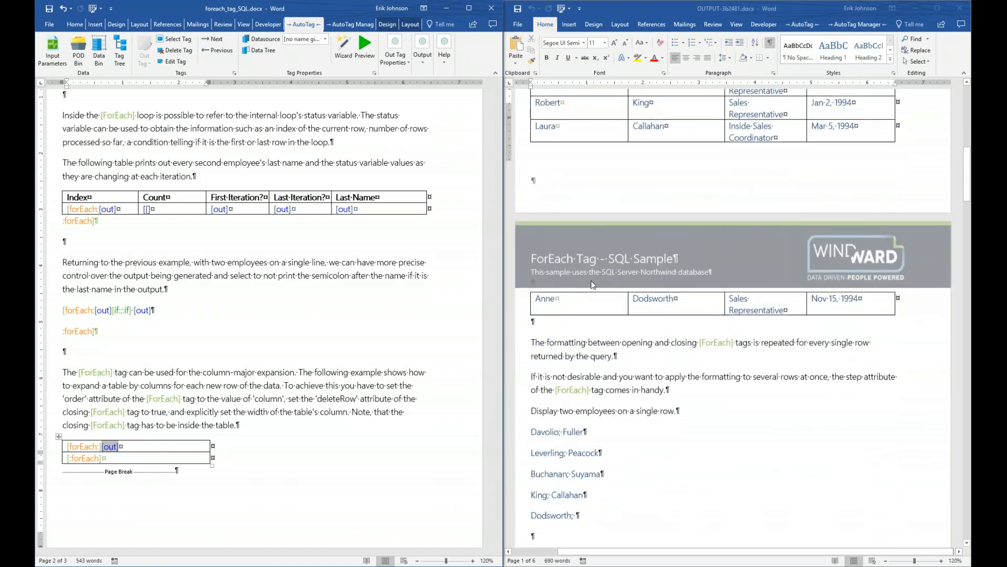
pyautogui.scroll(-10, 592, 285)
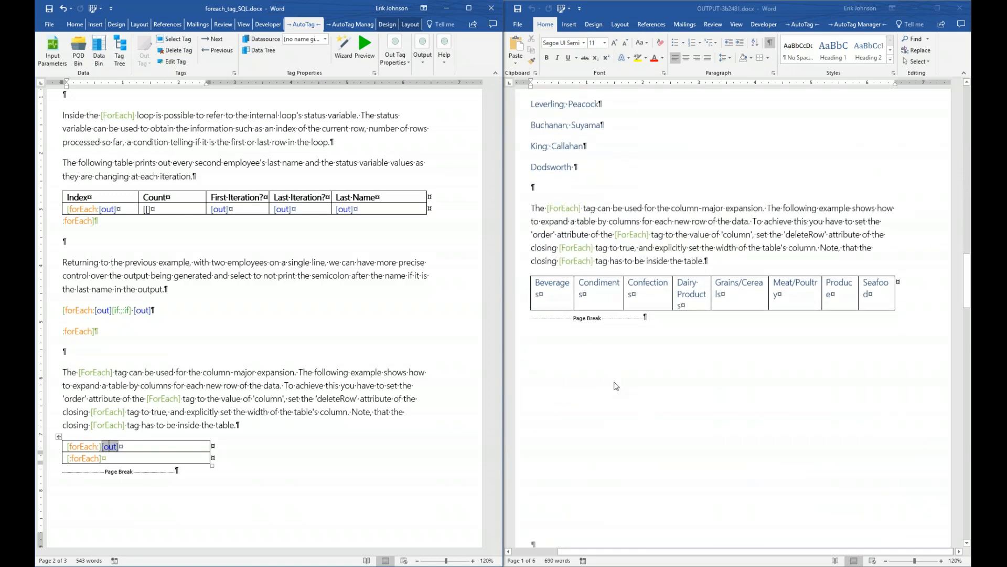
pyautogui.scroll(3, 615, 387)
pyautogui.scroll(3, 615, 386)
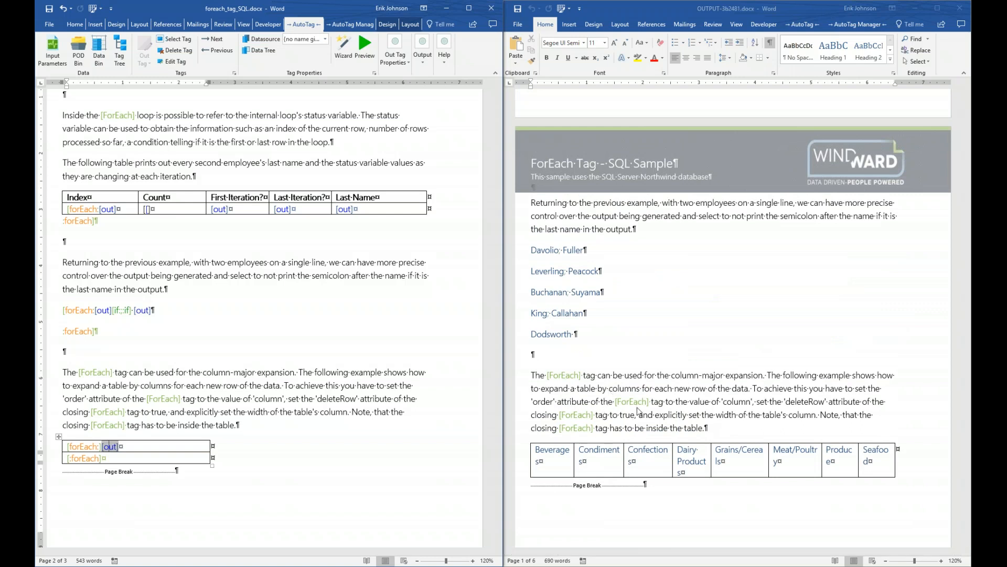
pyautogui.scroll(-2, 640, 410)
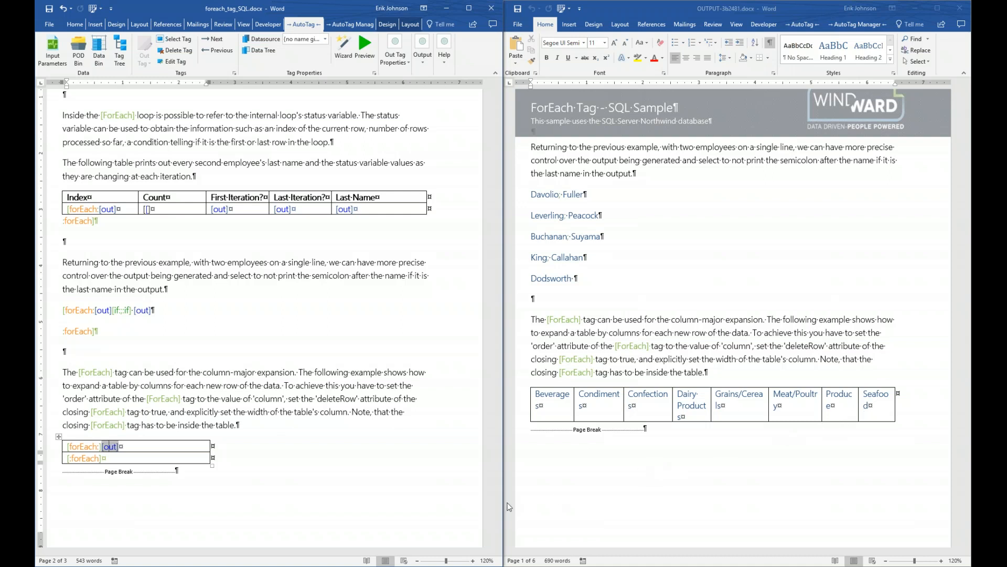
pyautogui.click(78, 458)
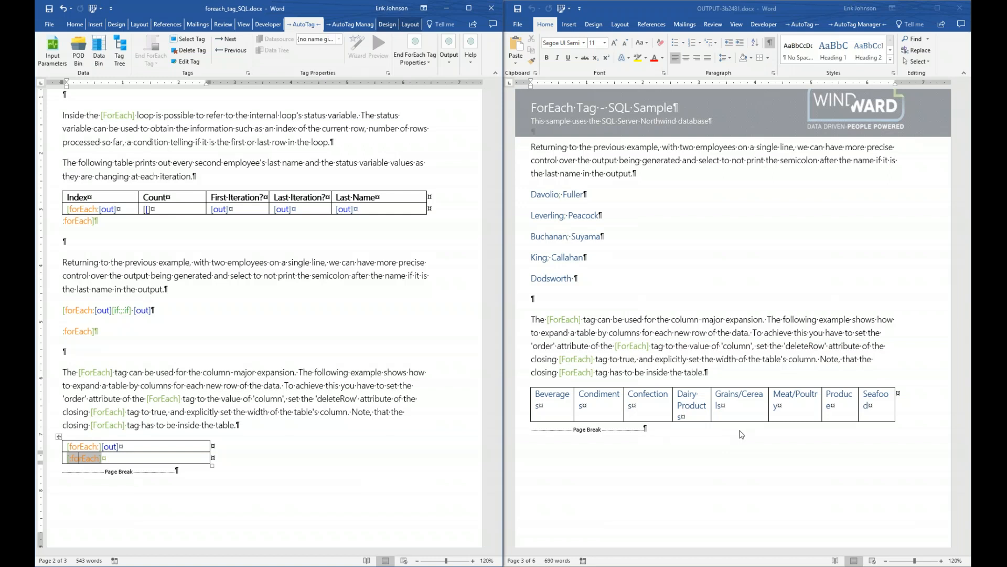
# Close the generated report, maximize the template and inspect the opening and closing forEach tags of the column-major table
pyautogui.click(962, 8)
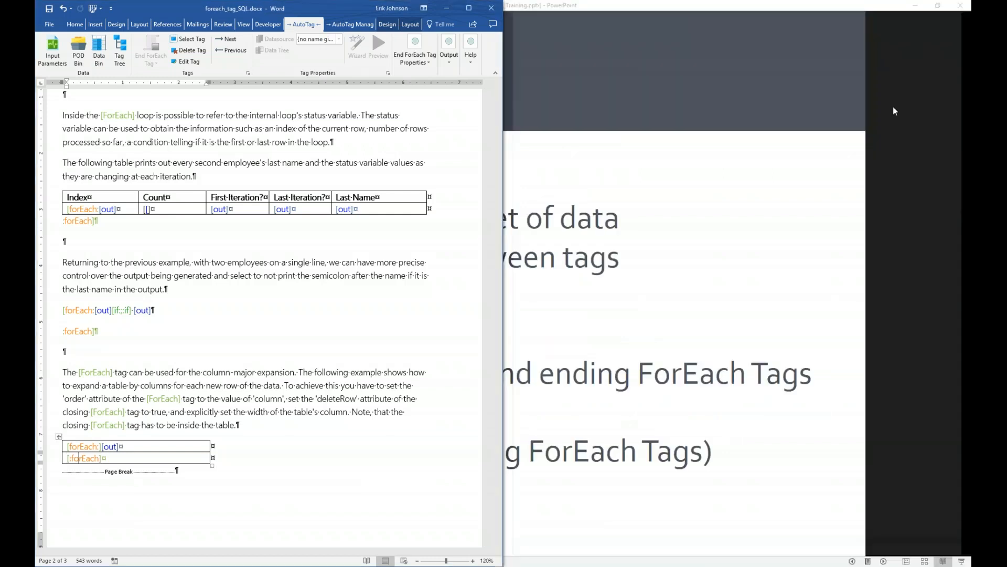
pyautogui.click(469, 8)
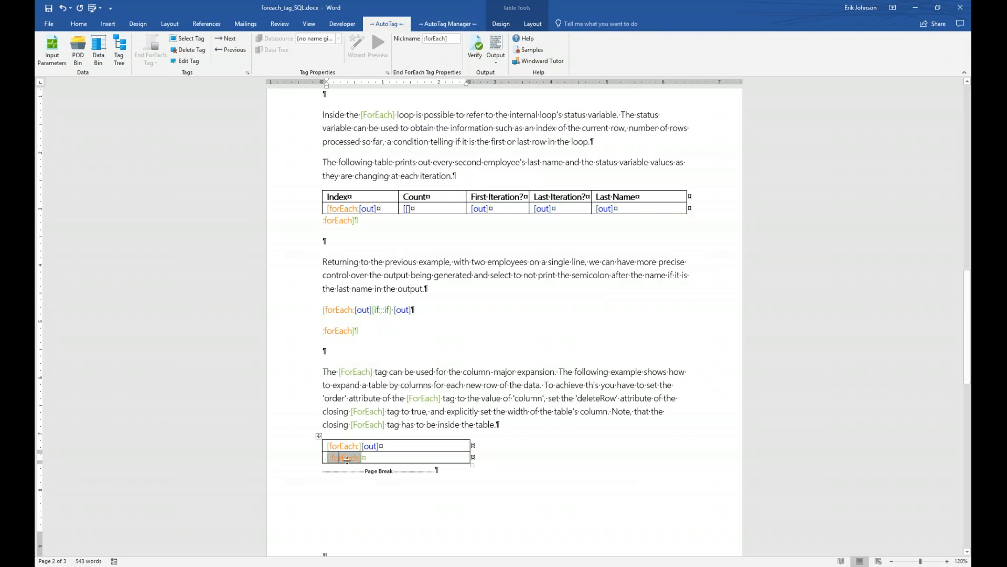
pyautogui.moveTo(343, 445)
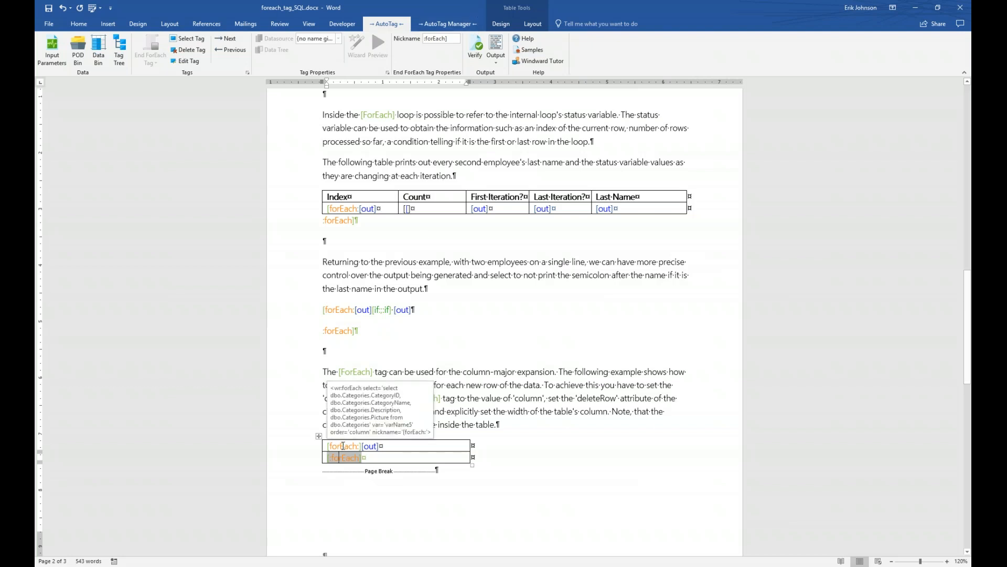
pyautogui.click(342, 445)
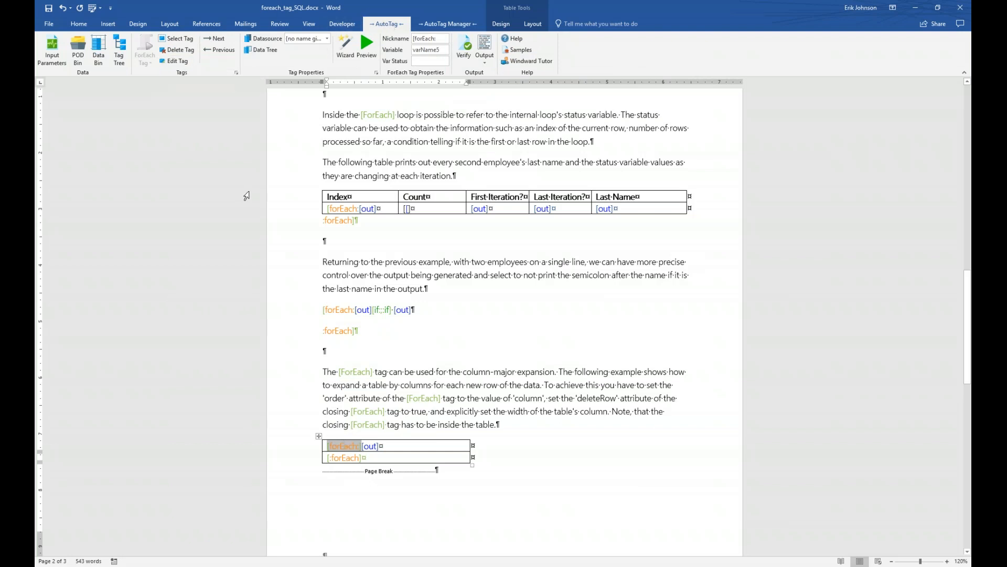
pyautogui.click(346, 458)
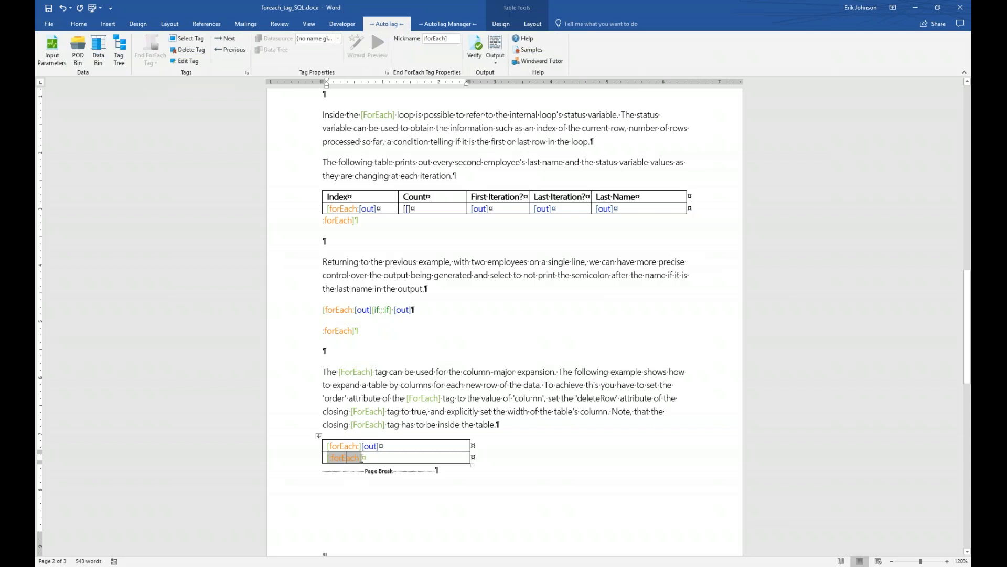
# Switch off the deleteRow property of the column-major table's closing forEach tag in the Tag Editor and save the tag
pyautogui.click(189, 61)
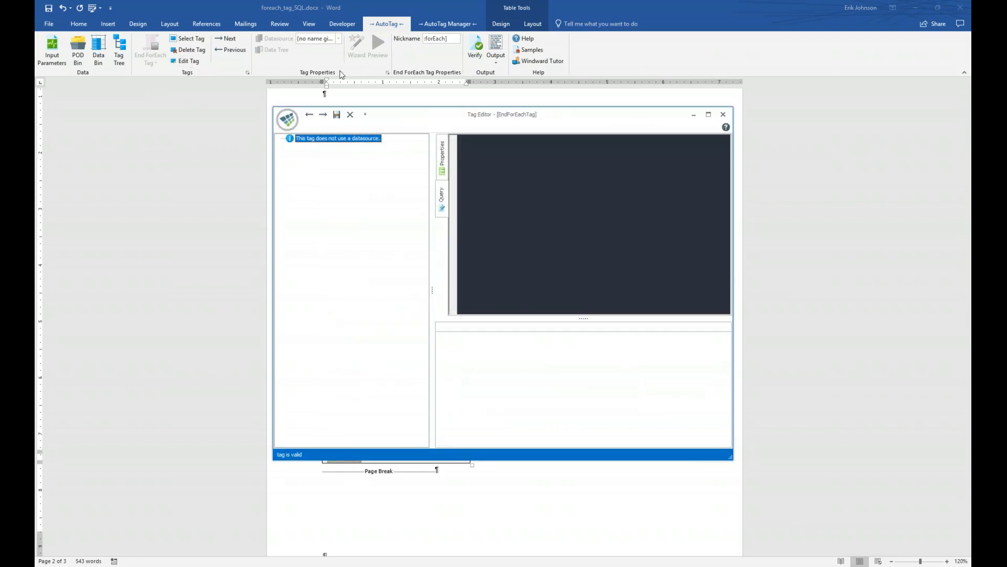
pyautogui.moveTo(426, 125); pyautogui.dragTo(418, 143)
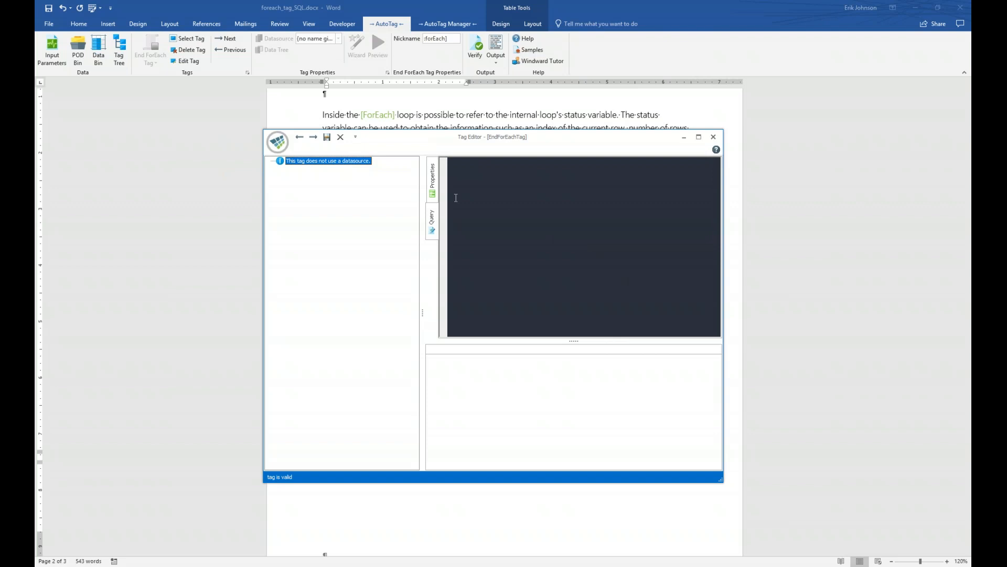
pyautogui.click(432, 185)
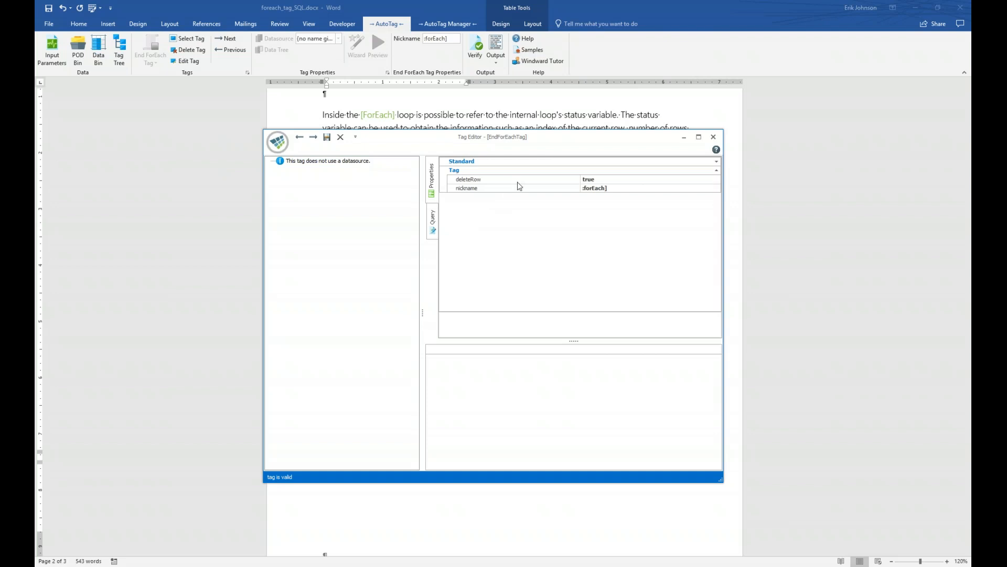
pyautogui.click(546, 181)
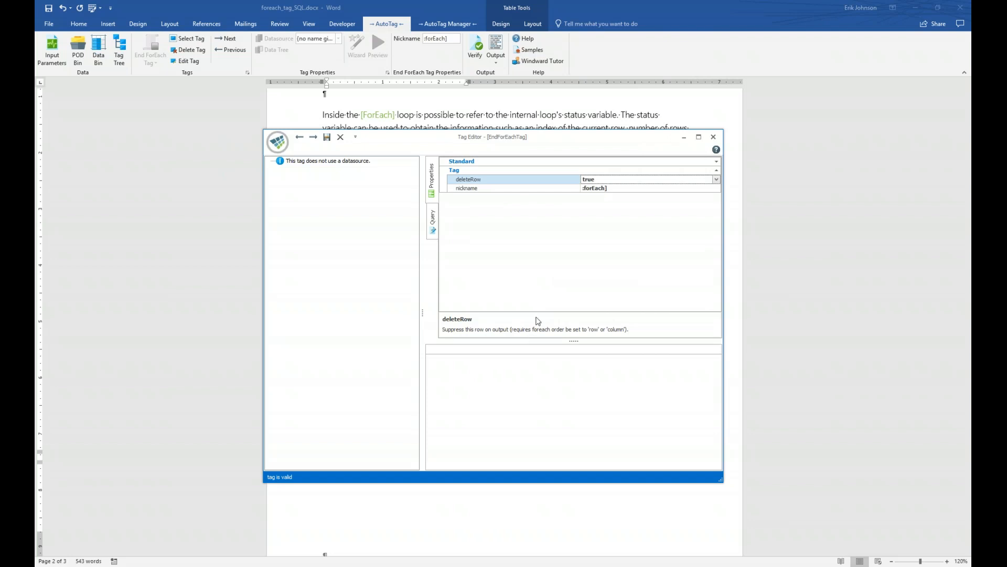
pyautogui.doubleClick(609, 184)
pyautogui.click(327, 139)
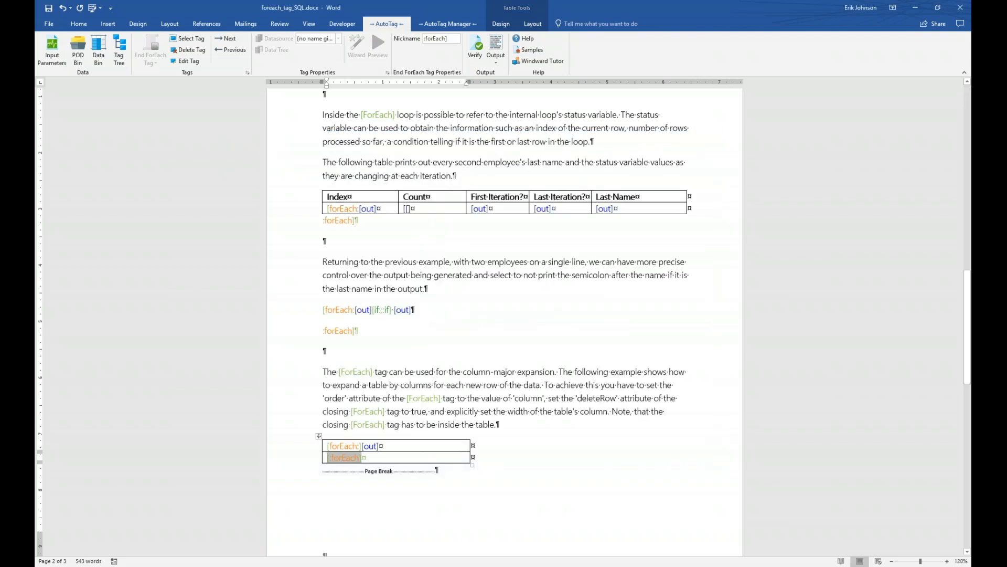
# Save the template, generate the report again and check the column-major category table in the output
pyautogui.click(496, 46)
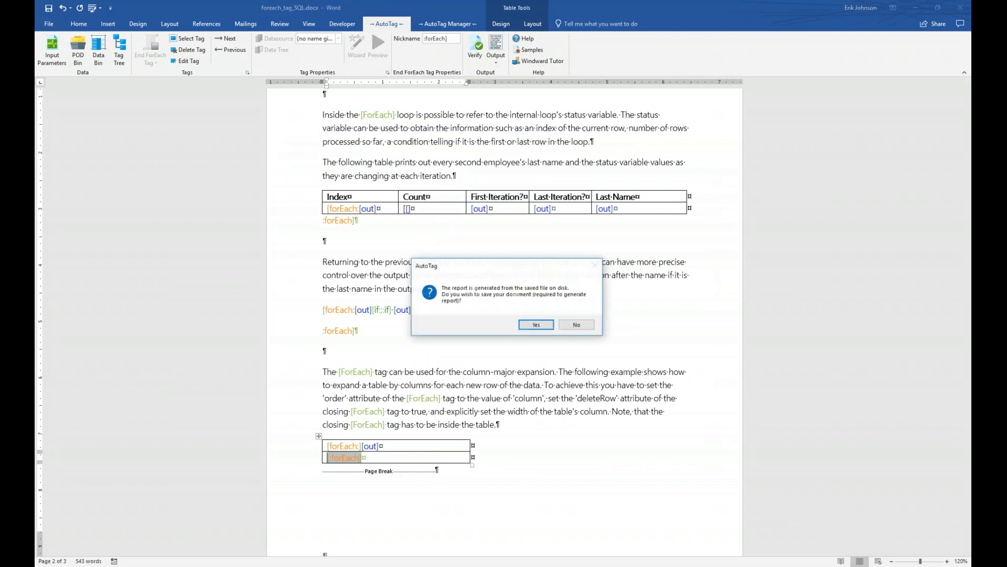
pyautogui.click(541, 319)
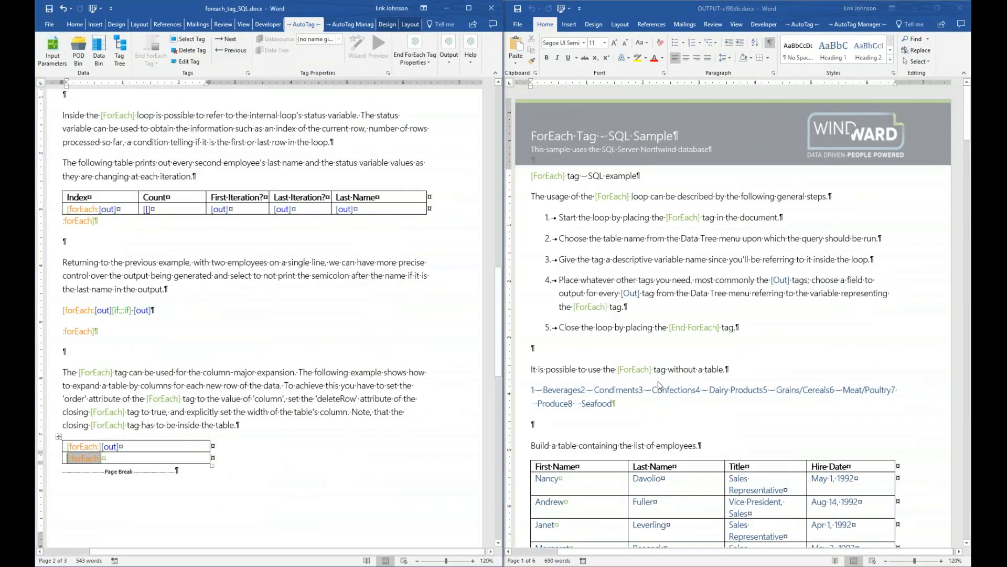
pyautogui.scroll(-10, 659, 384)
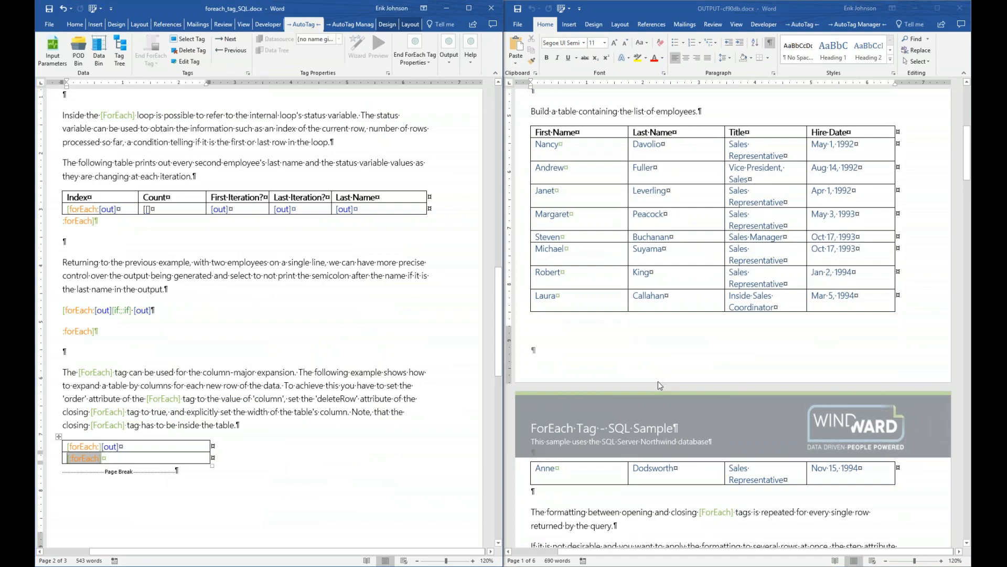
pyautogui.scroll(-15, 658, 383)
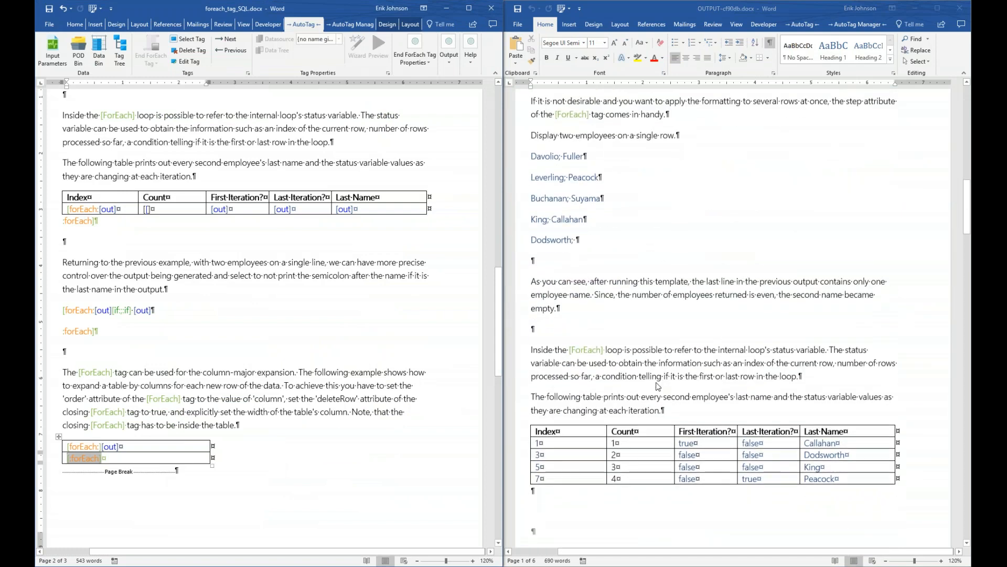
pyautogui.scroll(-10, 659, 387)
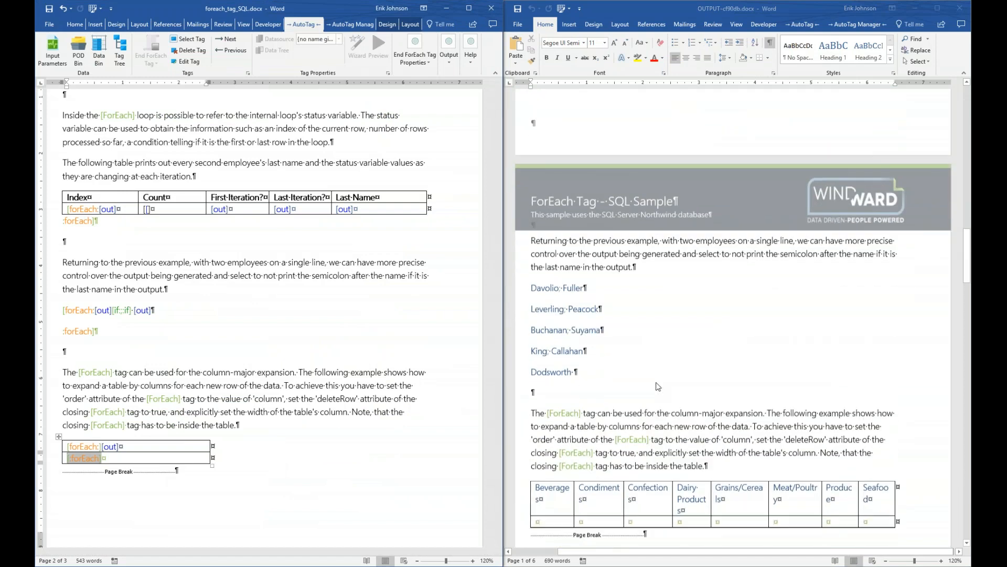
pyautogui.scroll(-2, 657, 385)
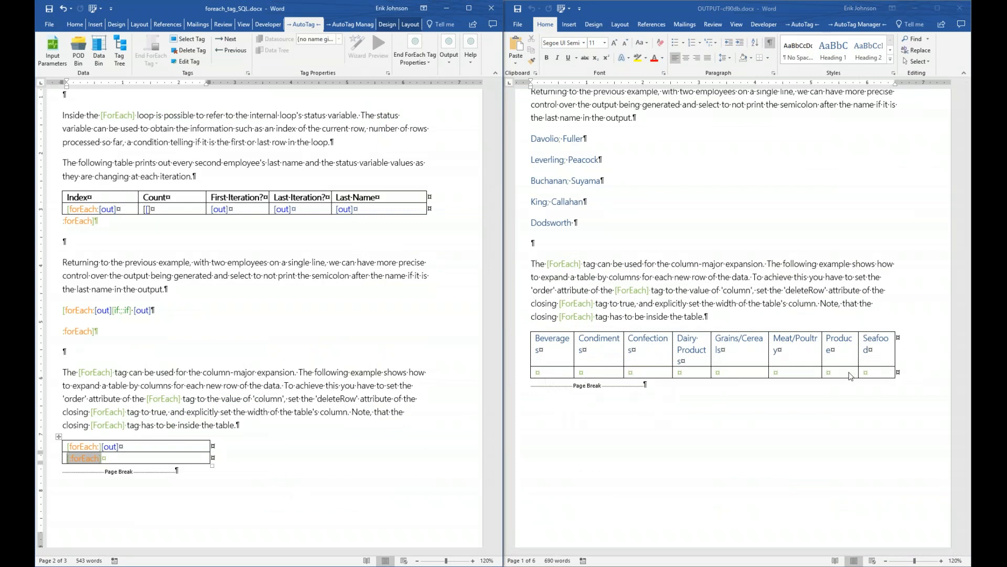
# Open the column-major table's opening forEach tag in the Tag Editor and preview the results of its select query
pyautogui.click(84, 457)
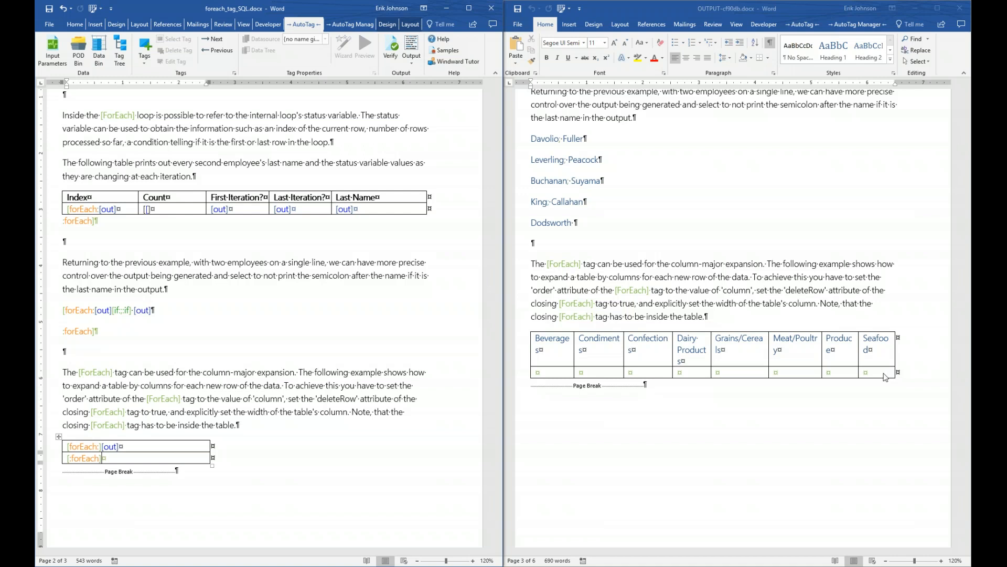
pyautogui.moveTo(86, 450)
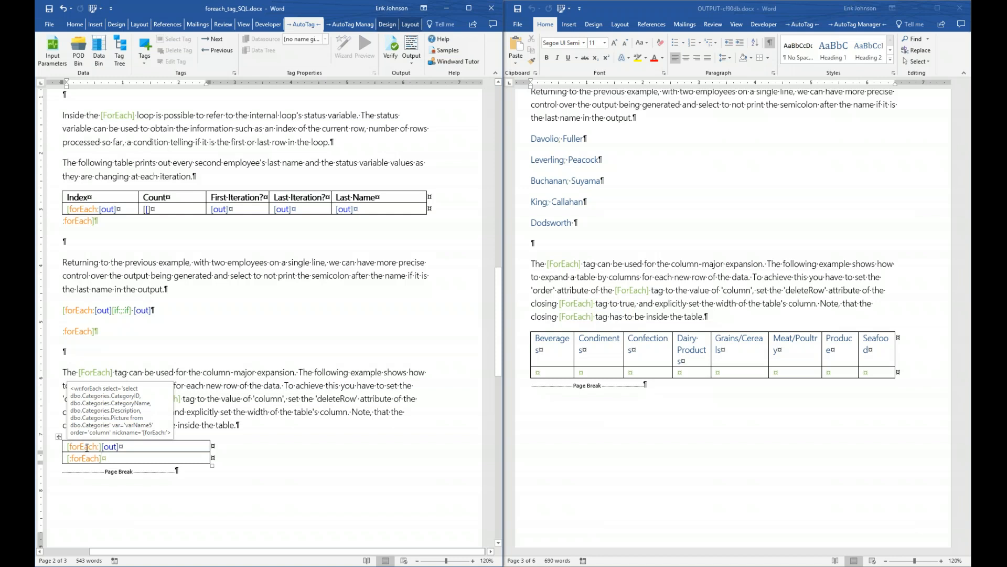
pyautogui.doubleClick(86, 448)
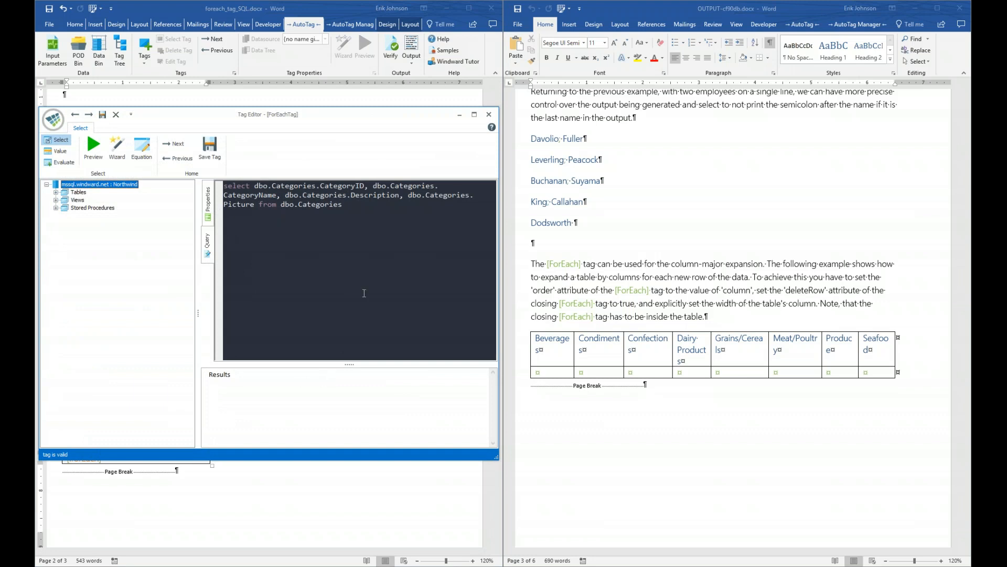
pyautogui.moveTo(387, 122); pyautogui.dragTo(621, 121)
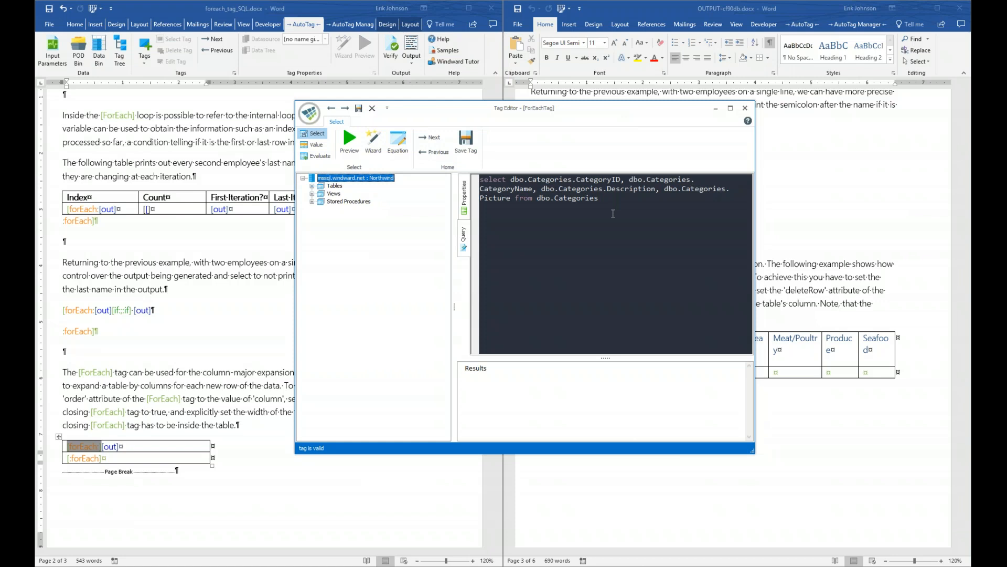
pyautogui.click(350, 143)
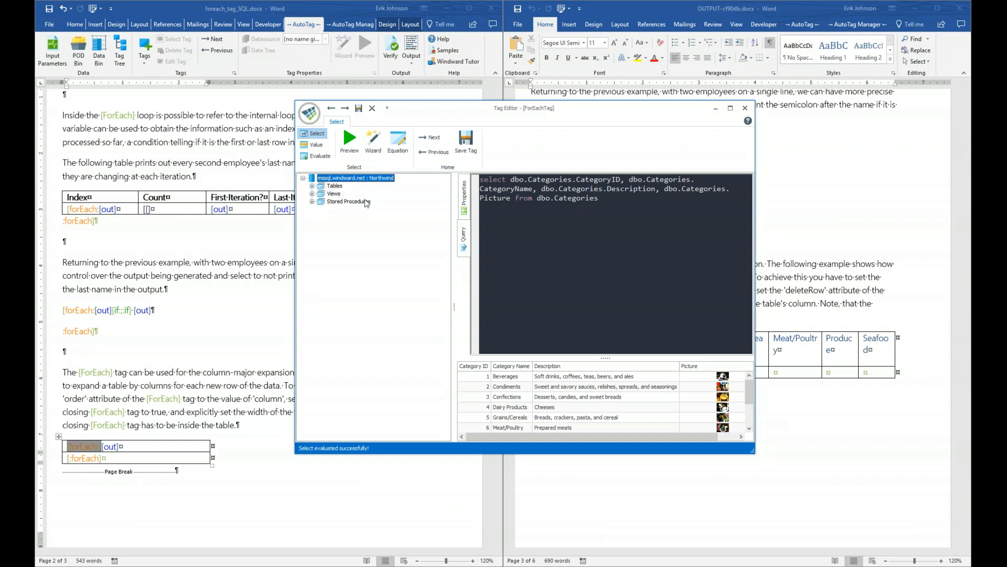
# Set the query editor's color scheme to base16-ocean-dark
pyautogui.click(568, 244)
pyautogui.rightClick(568, 244)
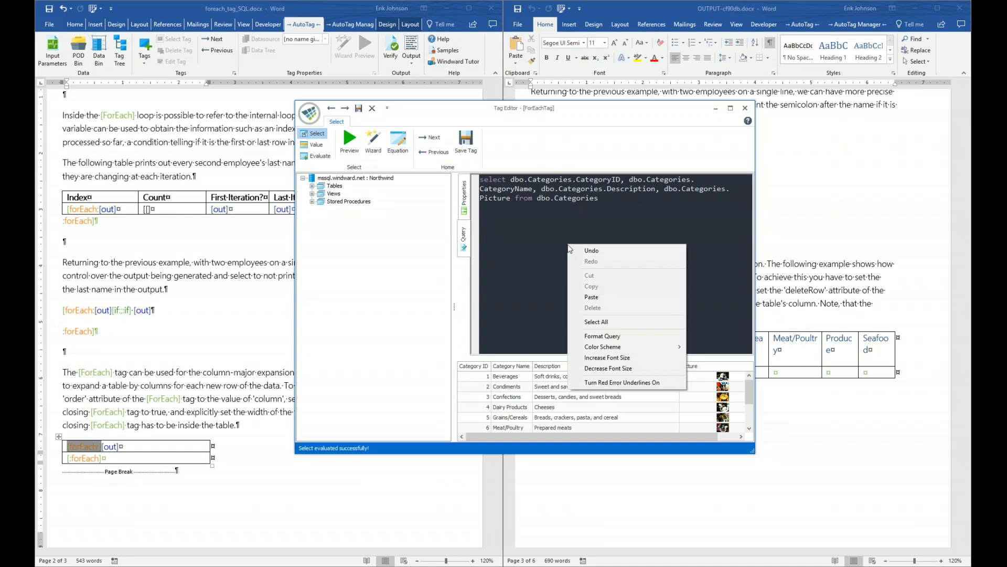
pyautogui.moveTo(618, 344)
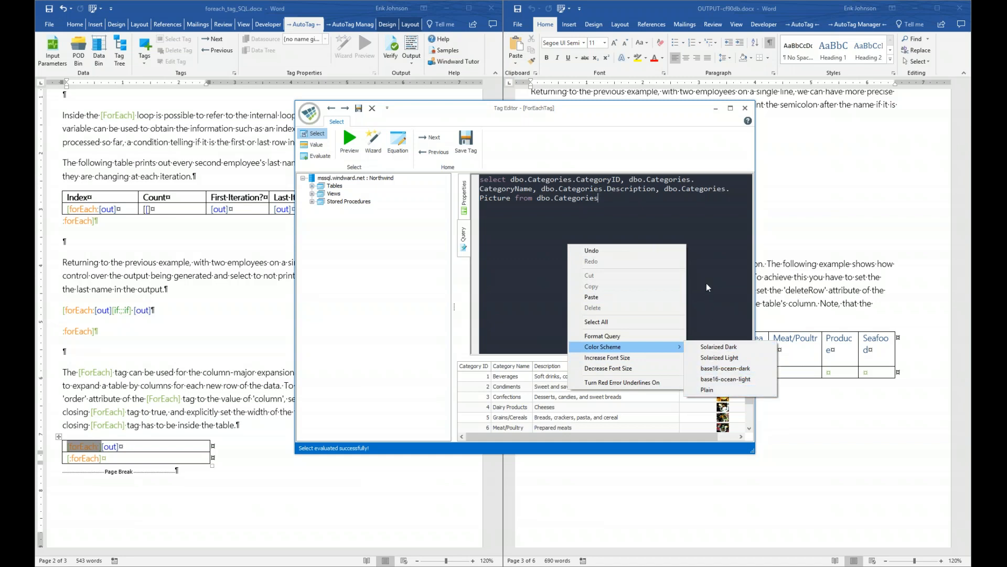
pyautogui.click(724, 368)
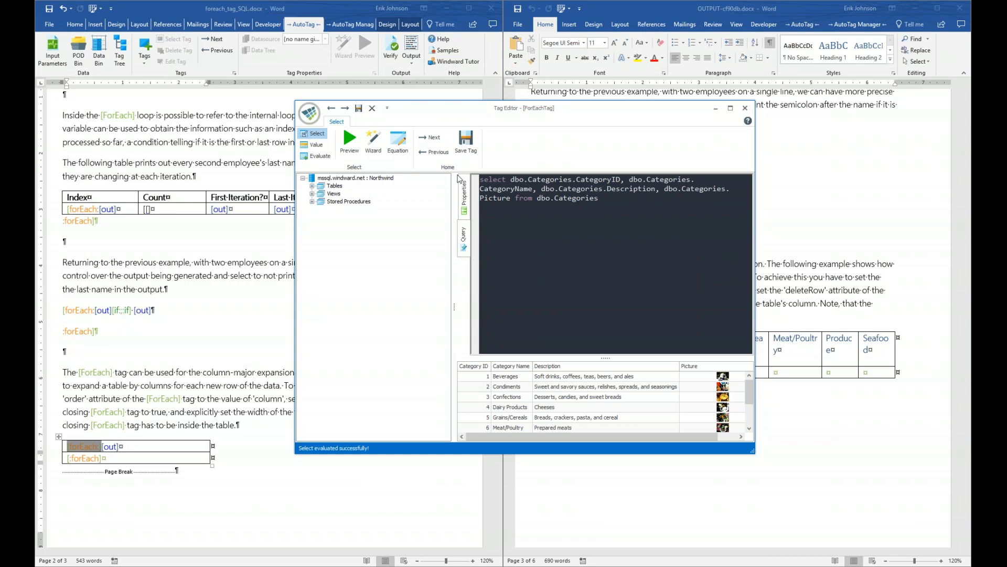
# Examine the Advanced, Standard and Tag properties of the column-major table's opening forEach tag
pyautogui.click(464, 203)
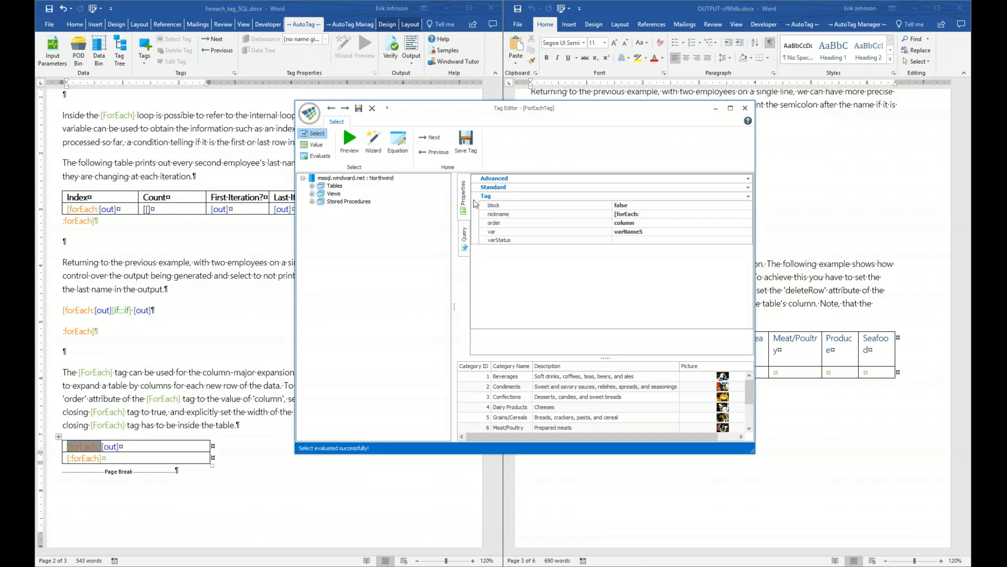
pyautogui.click(747, 180)
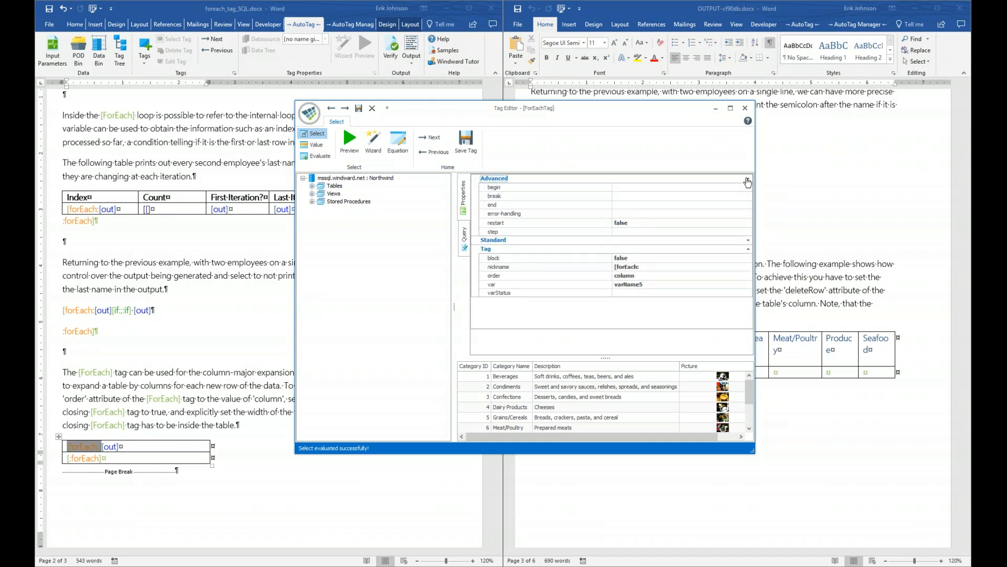
pyautogui.click(748, 180)
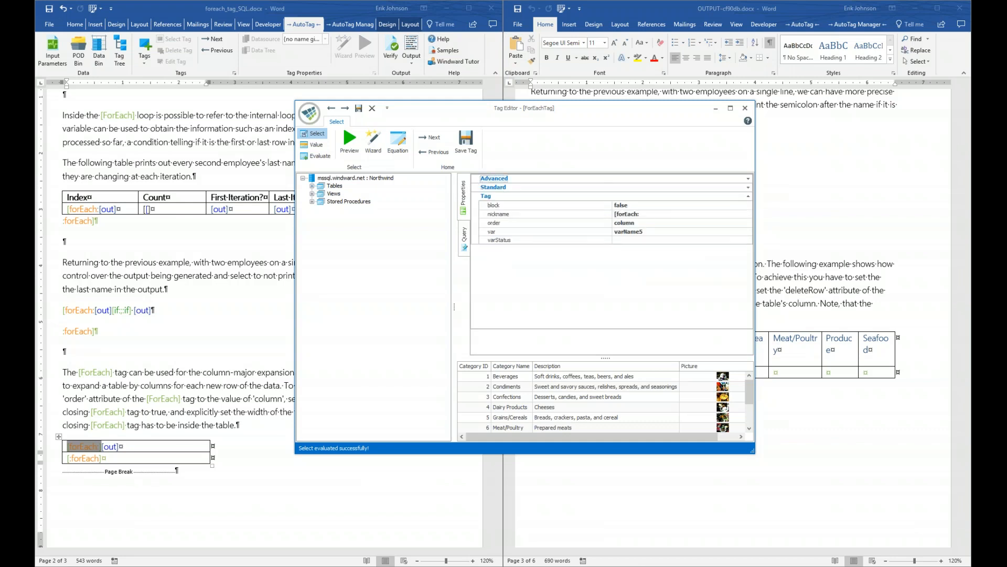
pyautogui.click(748, 188)
pyautogui.click(748, 189)
# Set the opening forEach tag's order property to column and save the tag
pyautogui.click(542, 224)
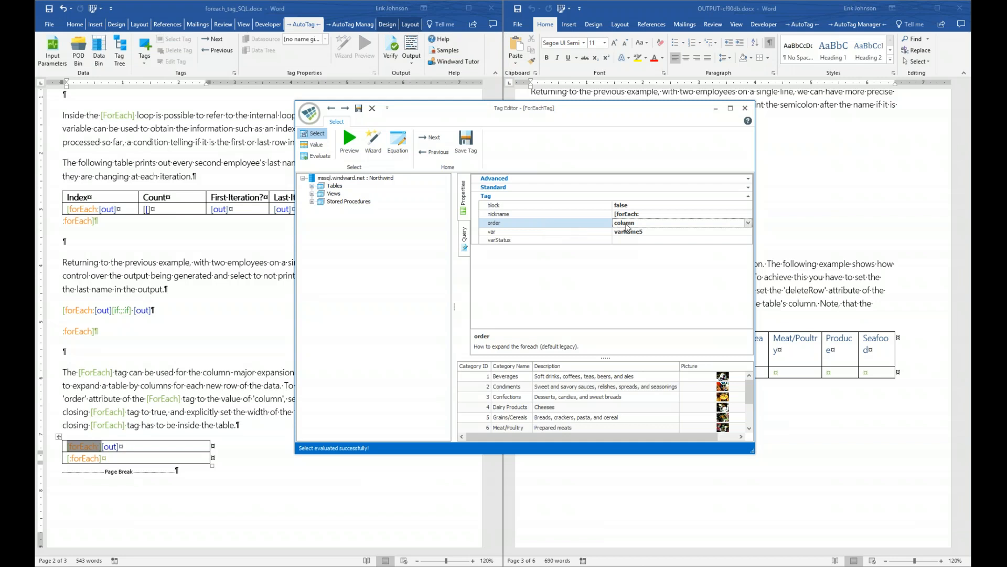
pyautogui.click(748, 223)
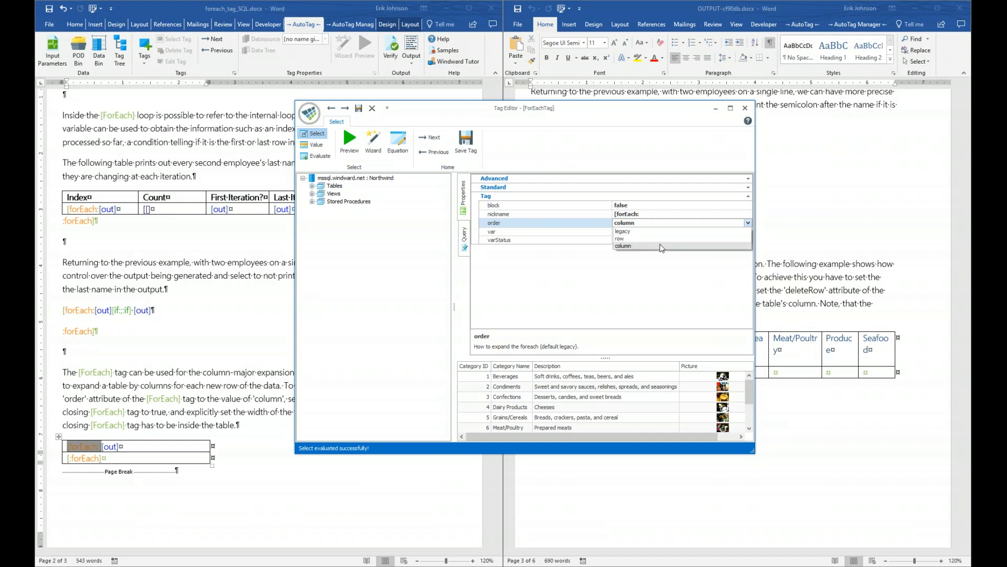
pyautogui.click(662, 248)
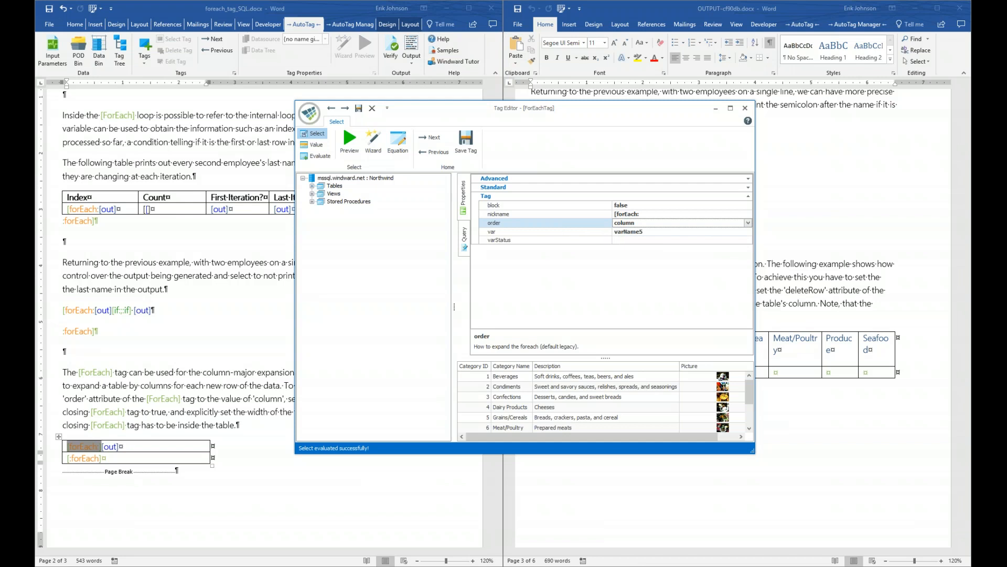
pyautogui.click(466, 141)
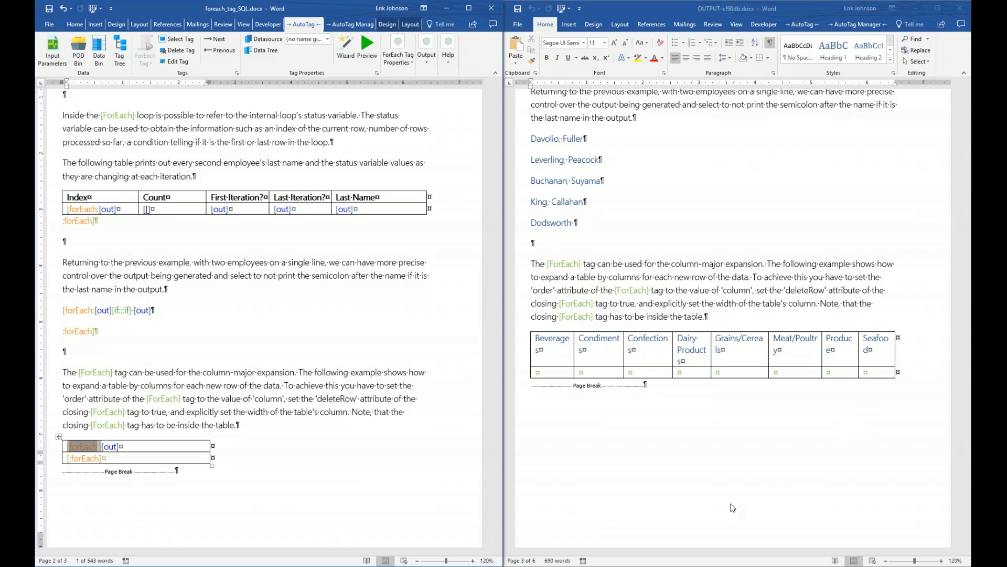
# Set the deleteRow property of the column-major table's closing forEach tag to true and close the Tag Editor
pyautogui.click(87, 458)
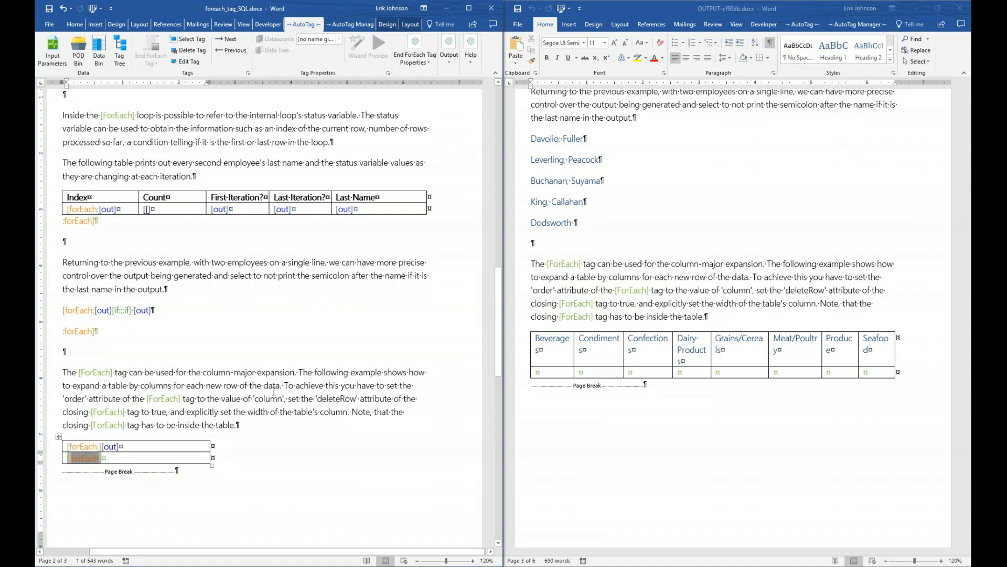
pyautogui.doubleClick(90, 460)
pyautogui.click(210, 158)
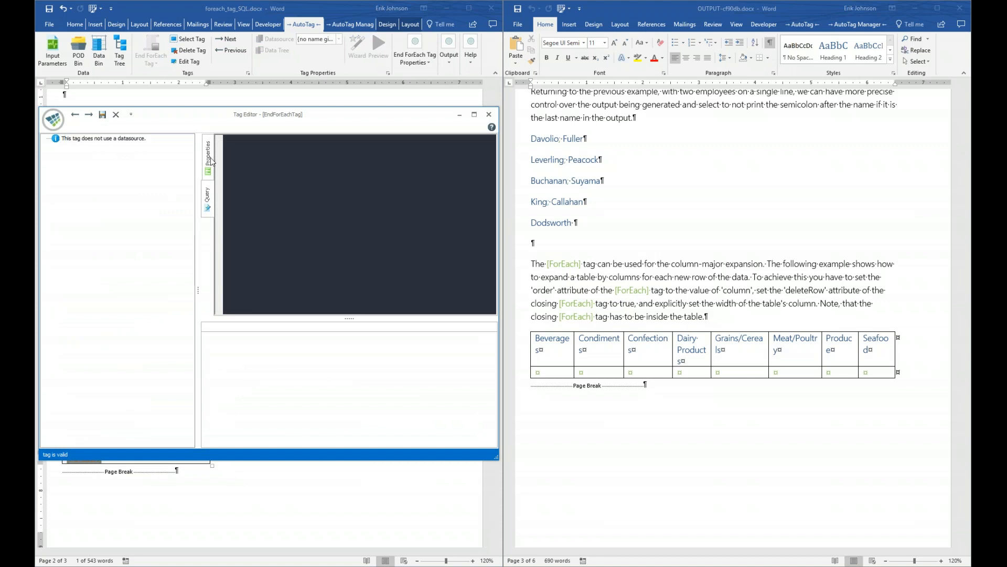
pyautogui.doubleClick(373, 158)
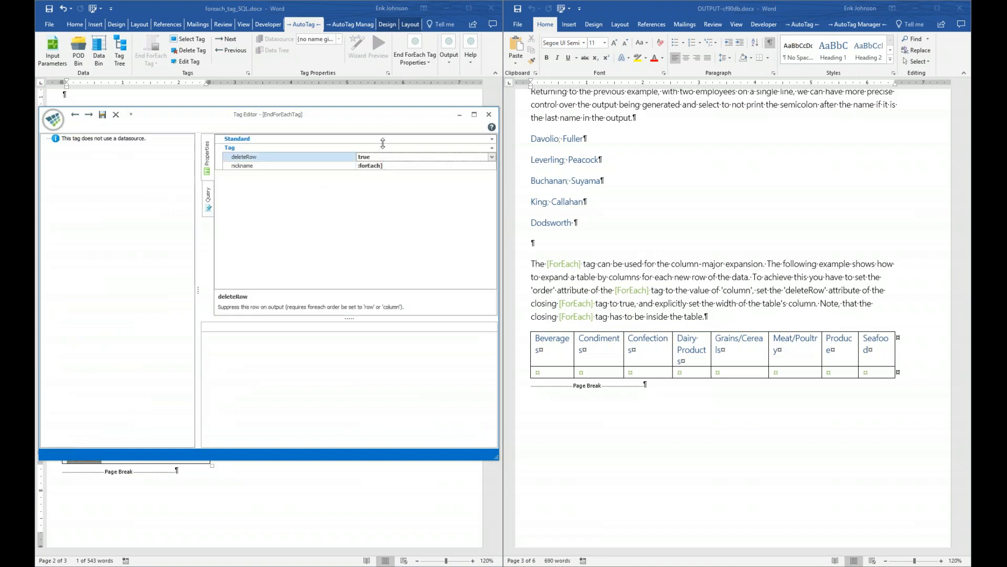
pyautogui.click(115, 116)
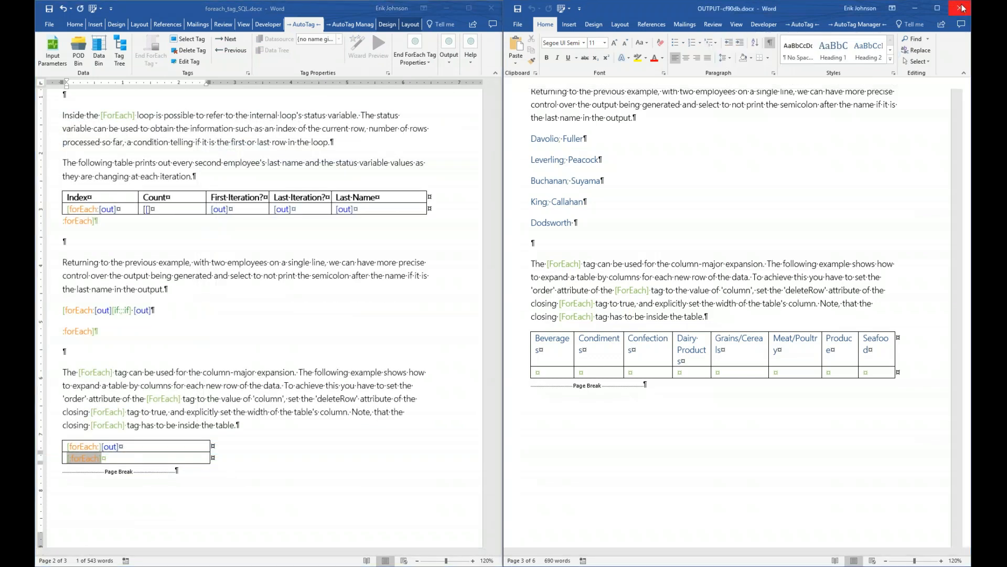
# Close the old report, maximize the template and generate a new report from it
pyautogui.click(963, 8)
pyautogui.click(463, 5)
pyautogui.click(496, 44)
pyautogui.click(546, 326)
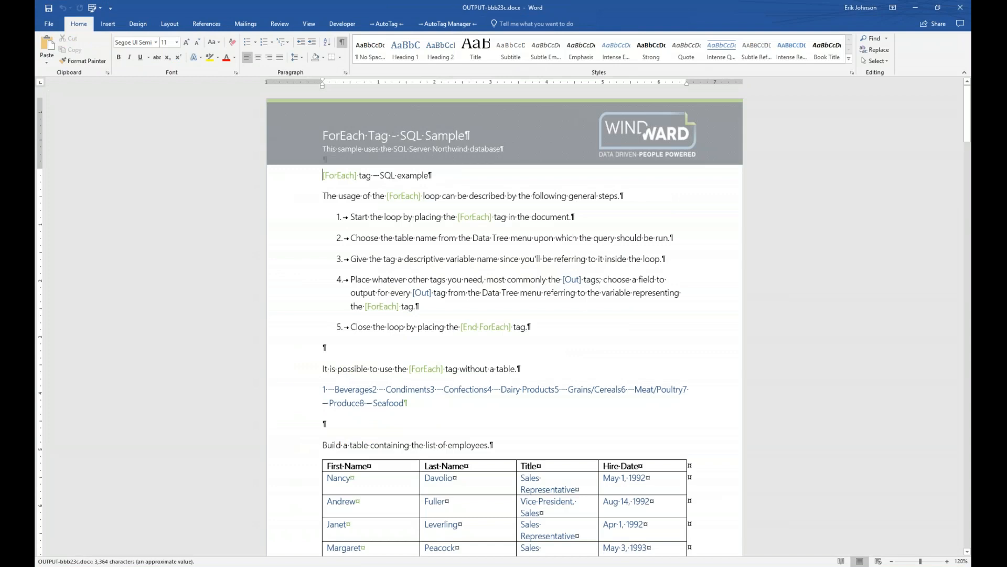
# Place the new report beside the template and compare its column-major category table with the opening and closing forEach tags
pyautogui.scroll(-1, 682, 255)
pyautogui.press('super+Right')
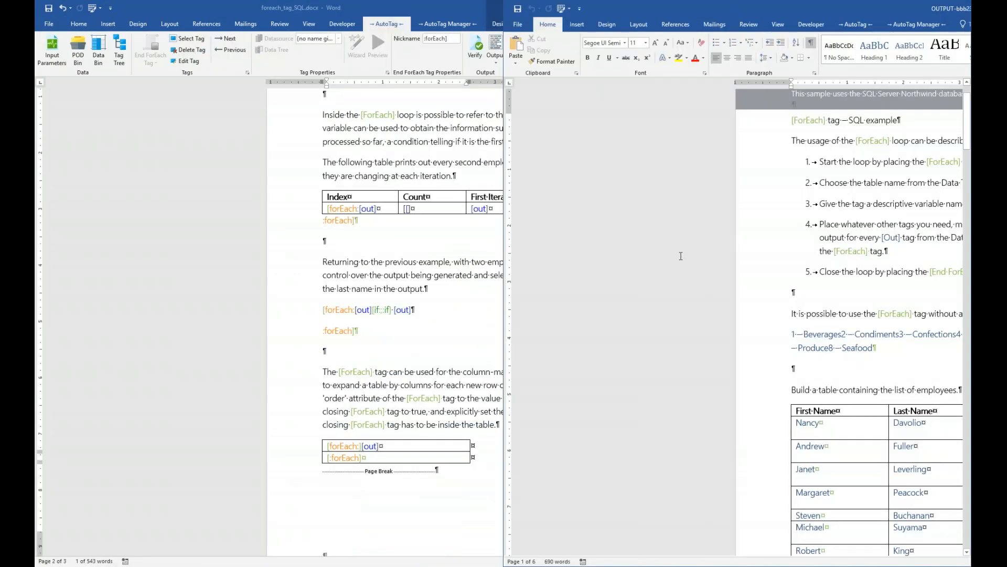
pyautogui.press('Return')
pyautogui.scroll(-13, 696, 264)
pyautogui.scroll(-15, 696, 264)
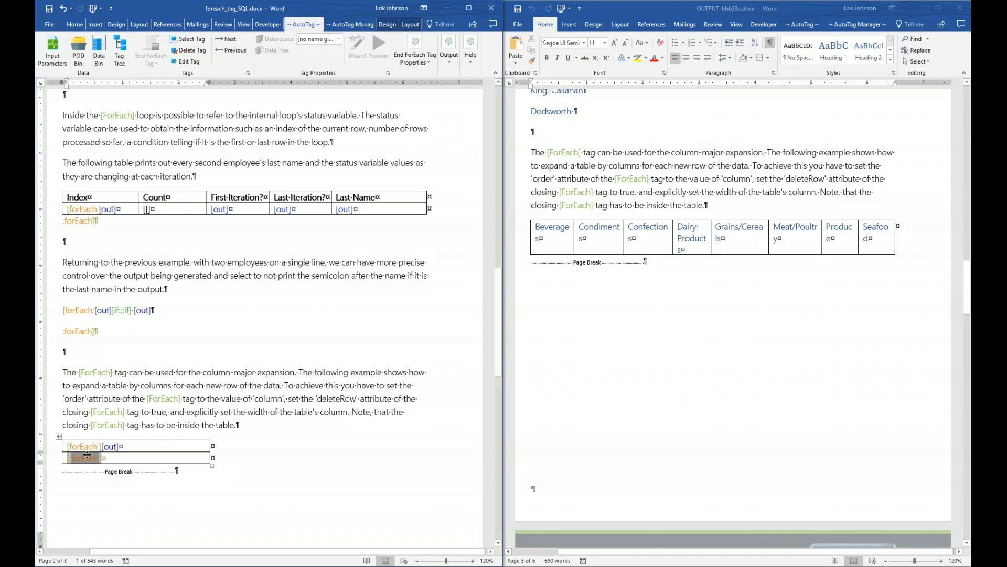
pyautogui.click(84, 446)
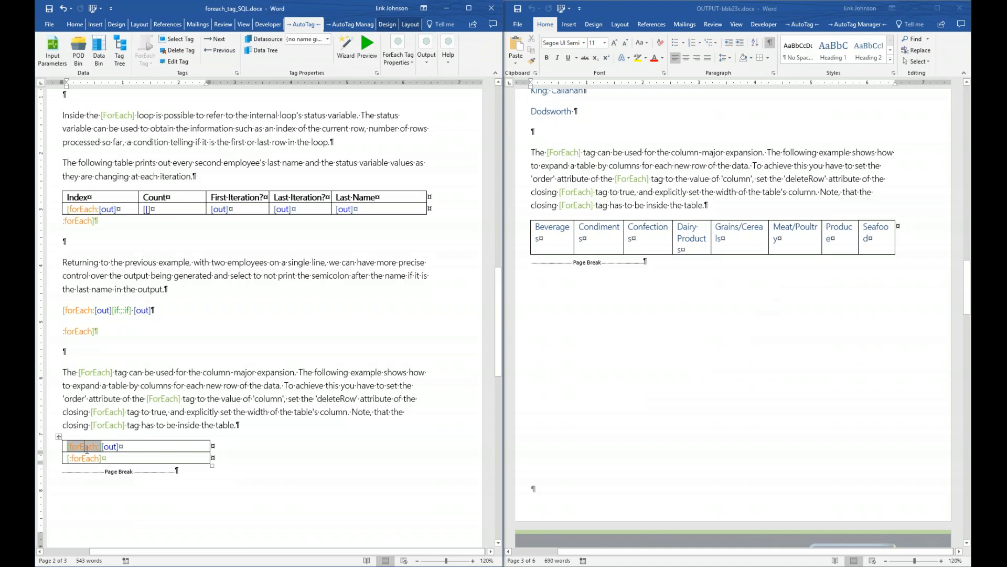
pyautogui.click(87, 457)
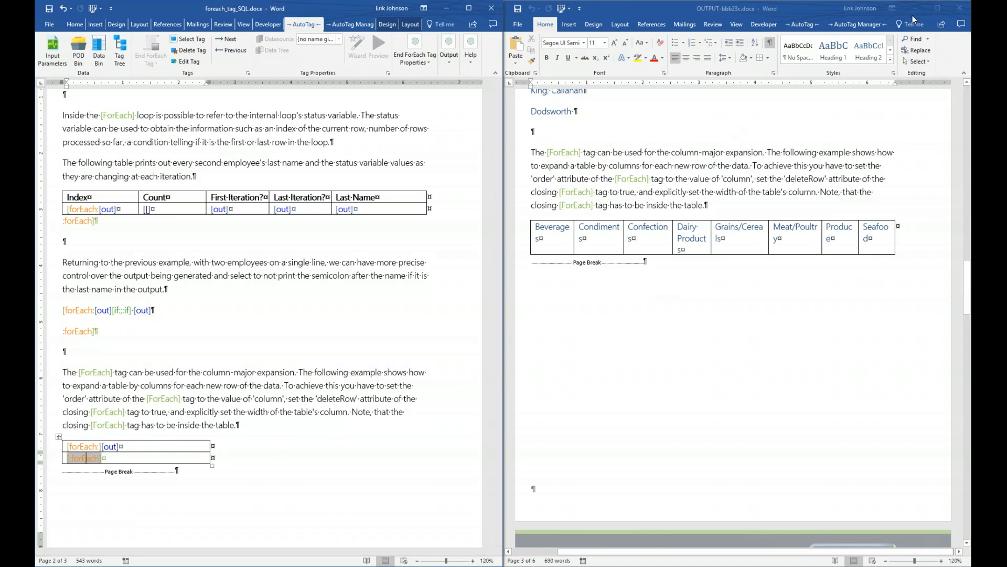
# Close the report, switch to the PowerPoint slide show and advance to the slide on ForEach Tag types
pyautogui.click(961, 7)
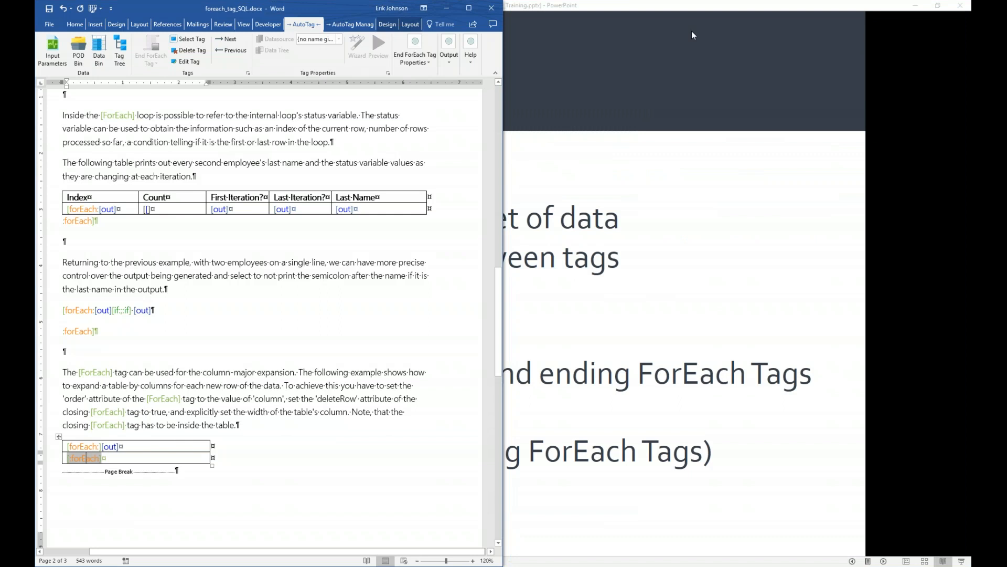
pyautogui.click(660, 9)
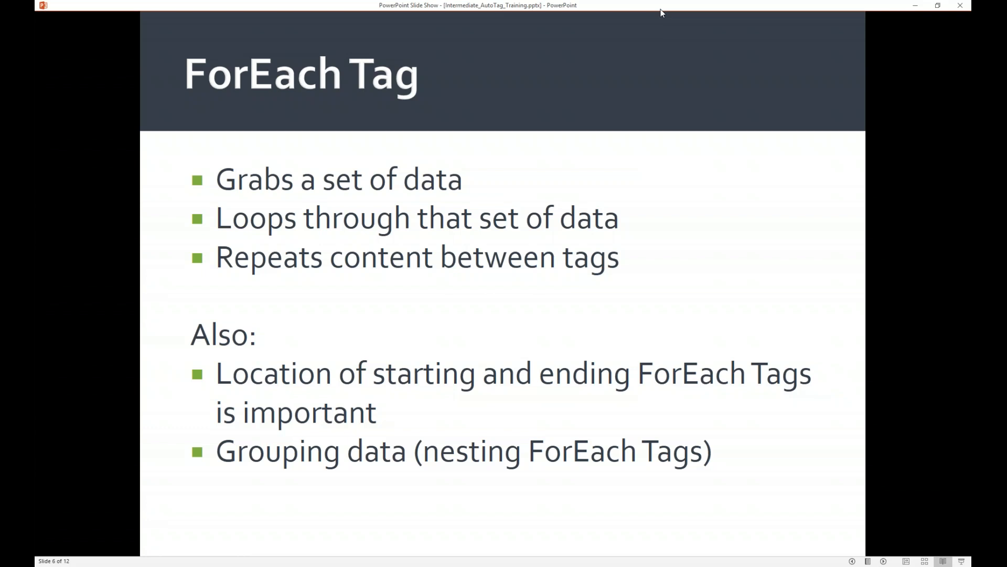
pyautogui.press('Right')
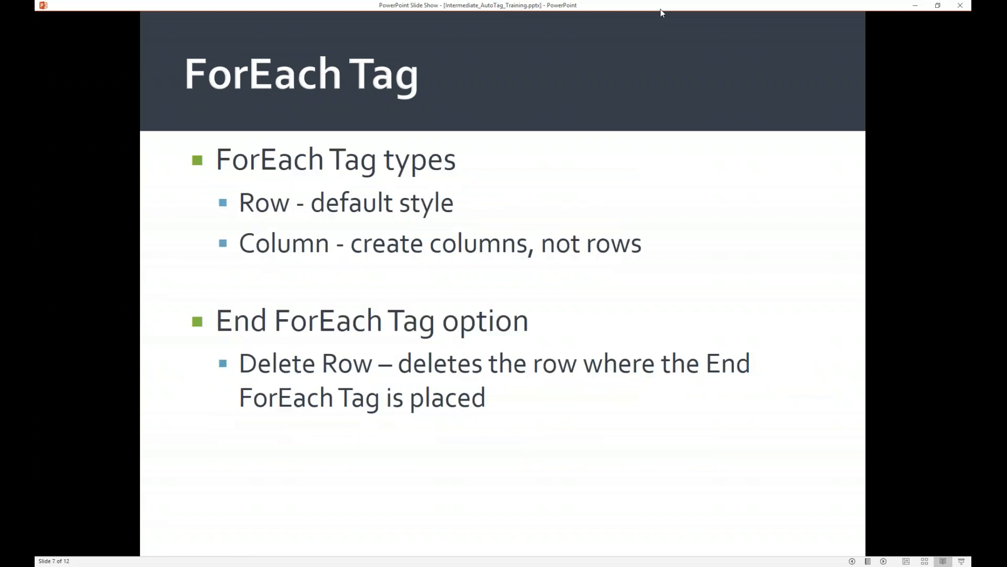
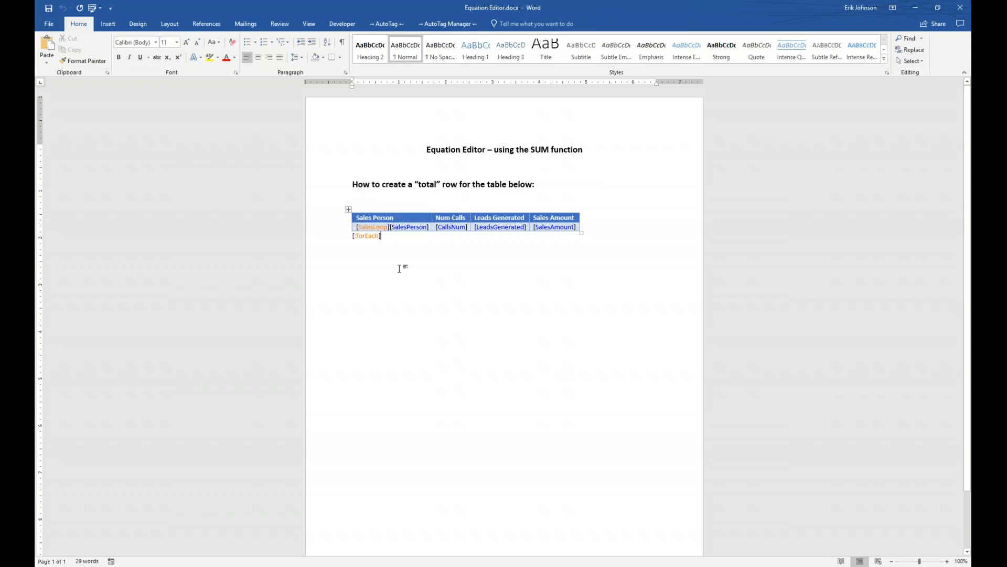
# In Equation Editor.docx, inspect the sales table's SalesLoop, SalesPerson, CallsNum, LeadsGenerated, SalesAmount and closing forEach tags
pyautogui.doubleClick(373, 227)
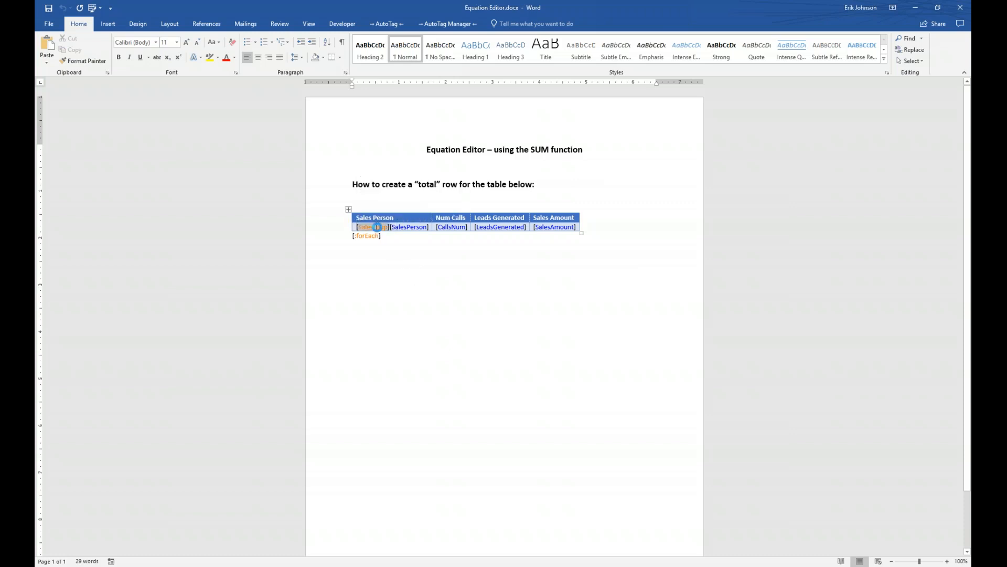
pyautogui.click(409, 229)
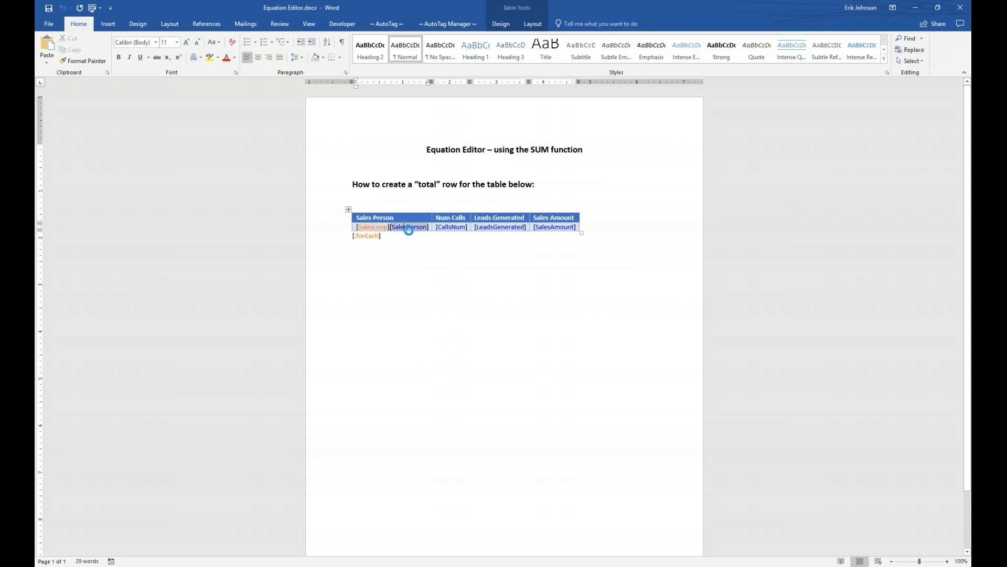
pyautogui.click(455, 227)
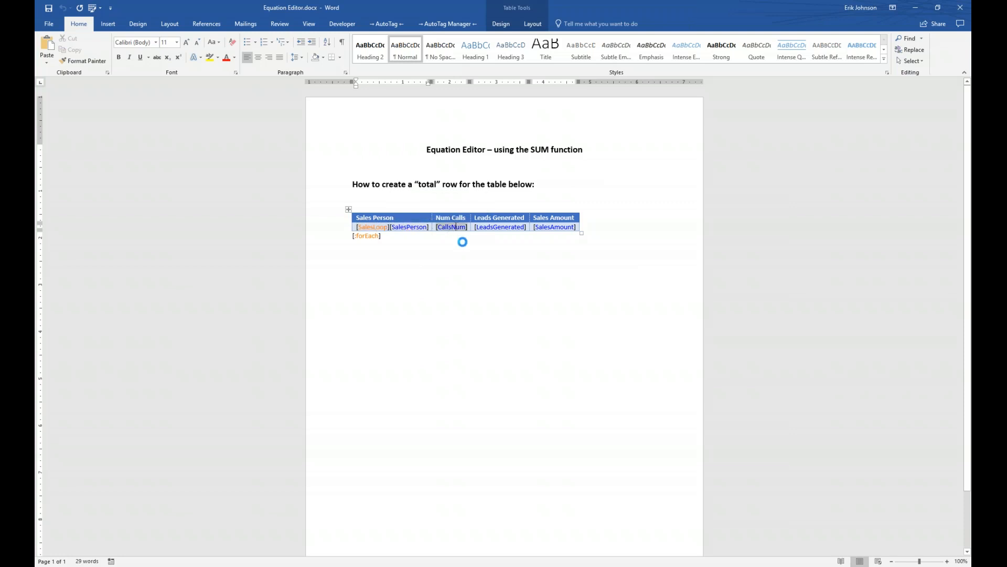
pyautogui.click(501, 228)
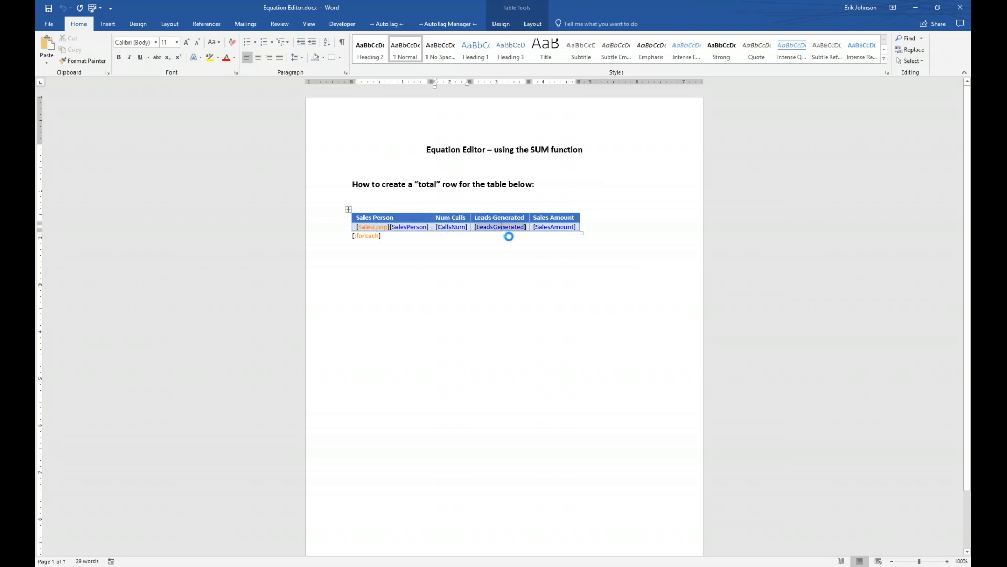
pyautogui.click(561, 227)
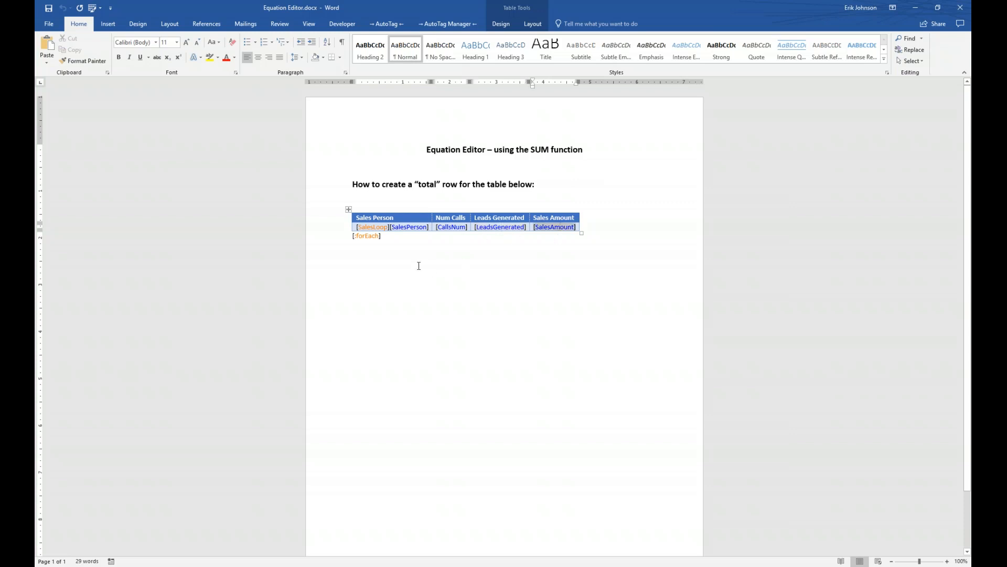
pyautogui.click(363, 239)
pyautogui.doubleClick(363, 241)
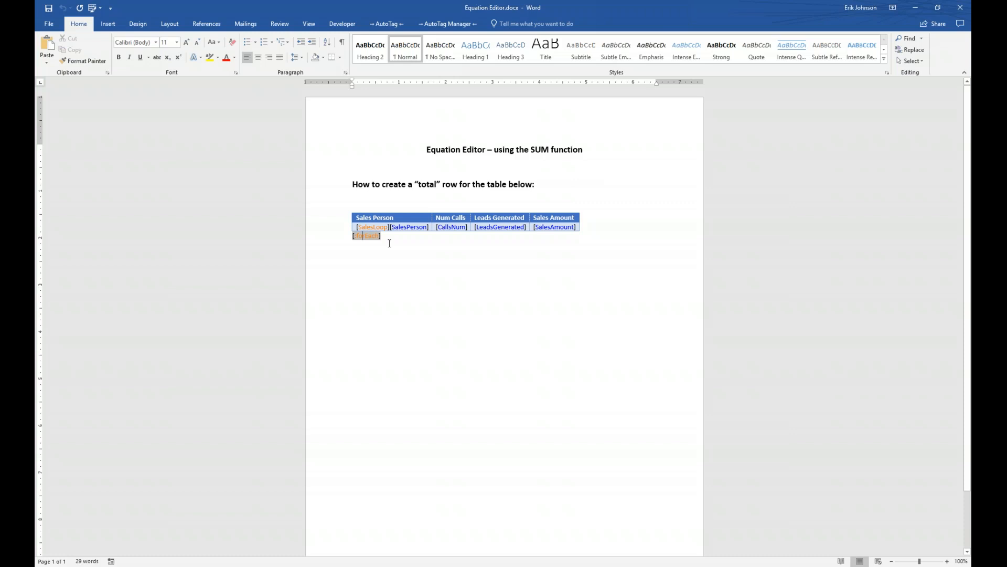
# Preview the SalesLoop tag's select results, examine the data for each column, and select the SalesAmount tag after closing the preview
pyautogui.doubleClick(373, 227)
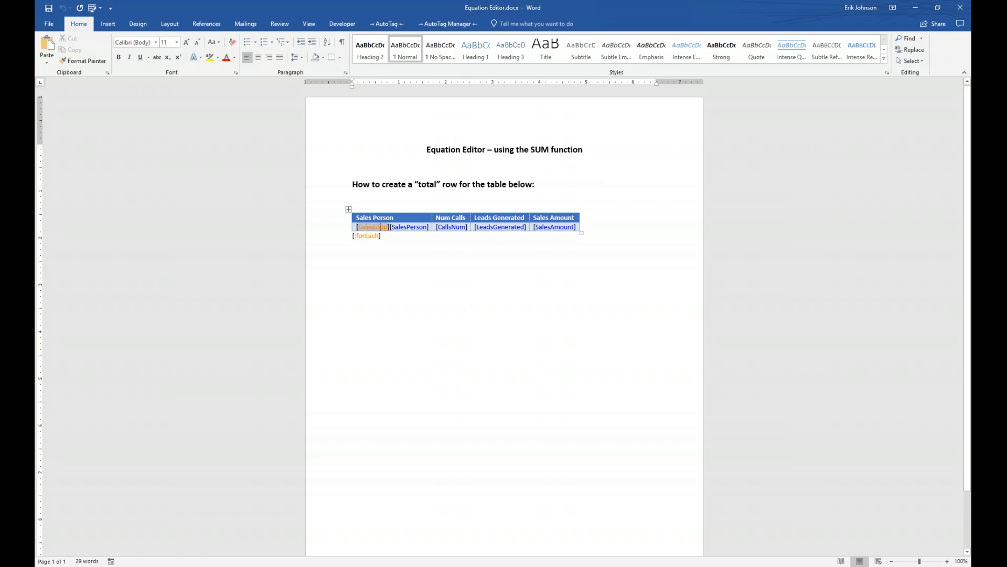
pyautogui.click(386, 23)
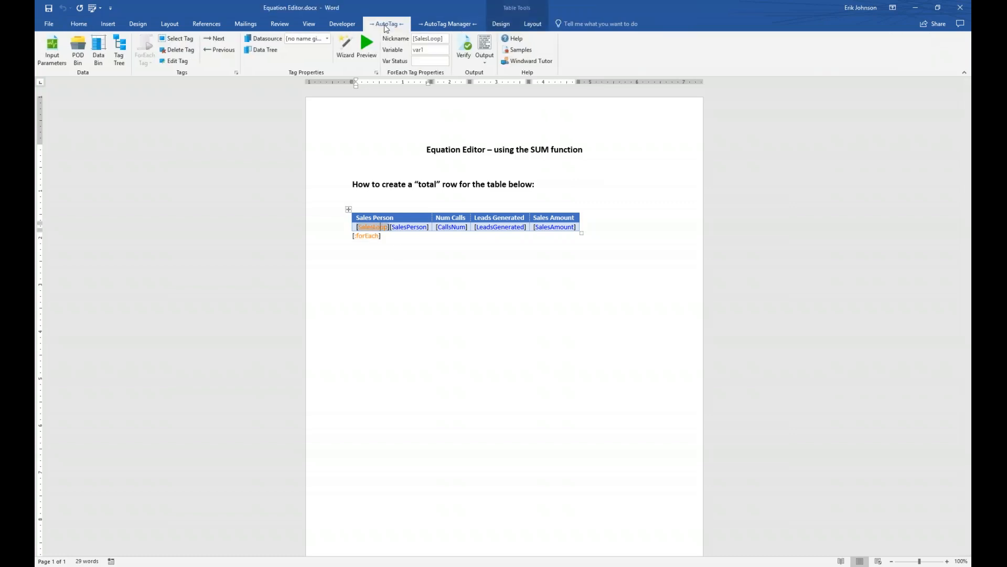
pyautogui.click(367, 46)
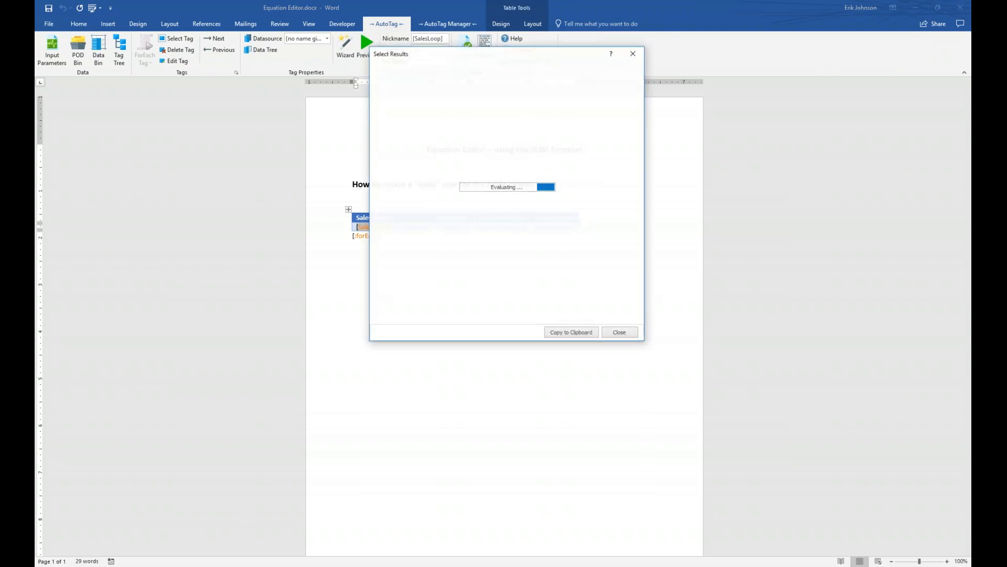
pyautogui.moveTo(443, 51); pyautogui.dragTo(430, 258)
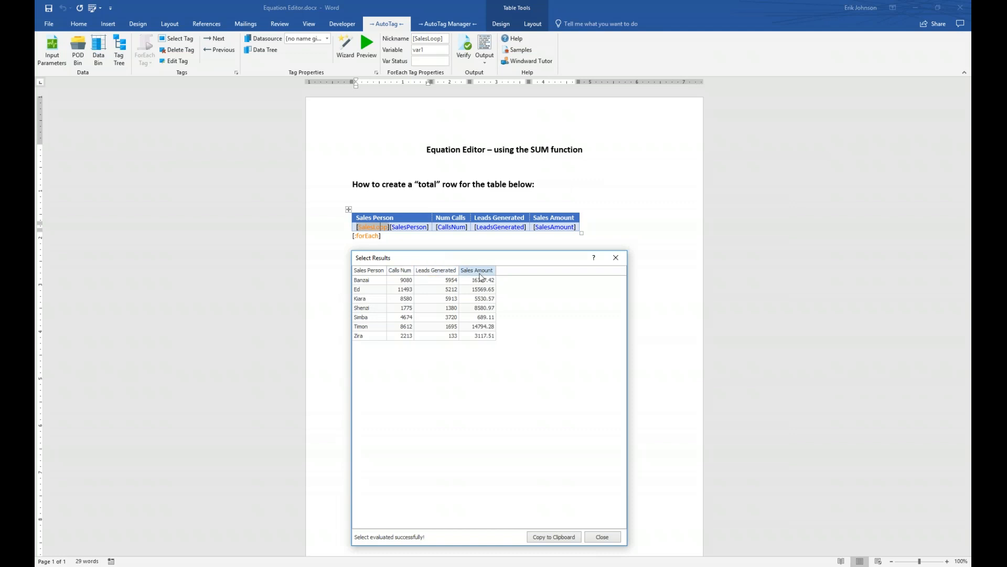
pyautogui.click(616, 257)
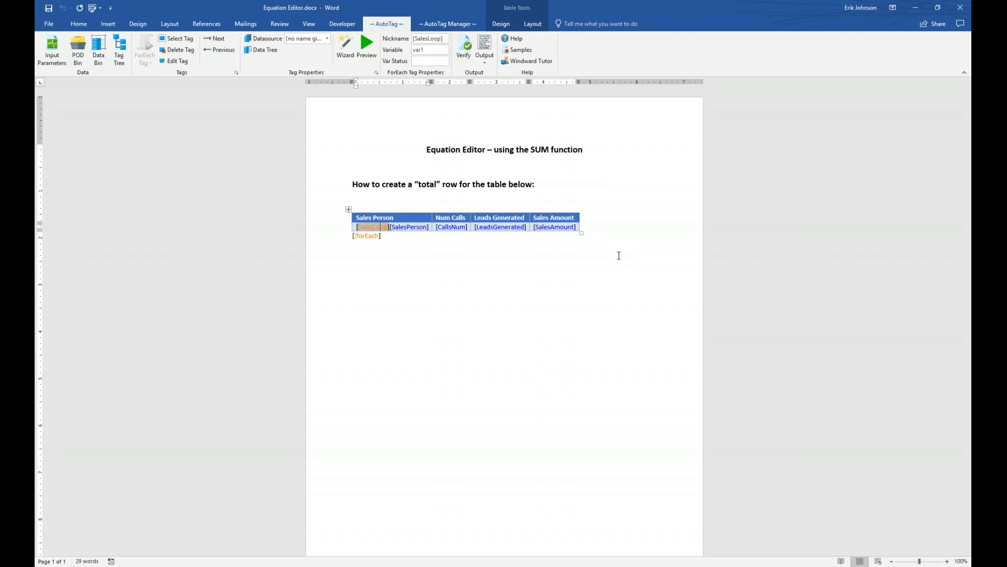
pyautogui.click(561, 227)
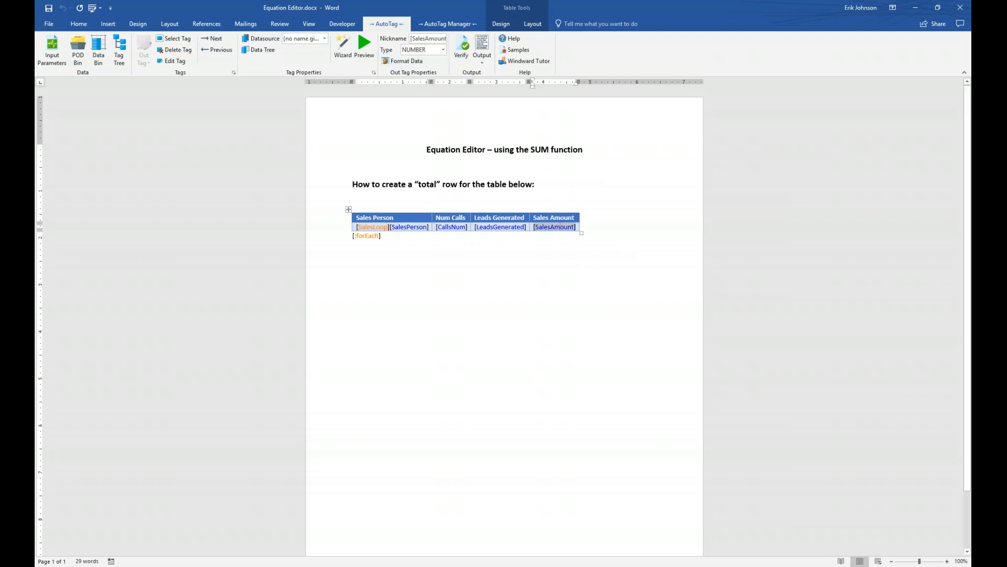
# Open the SalesAmount tag in the Tag Editor, expand var1, and examine the tag's properties with their full values readable
pyautogui.doubleClick(555, 227)
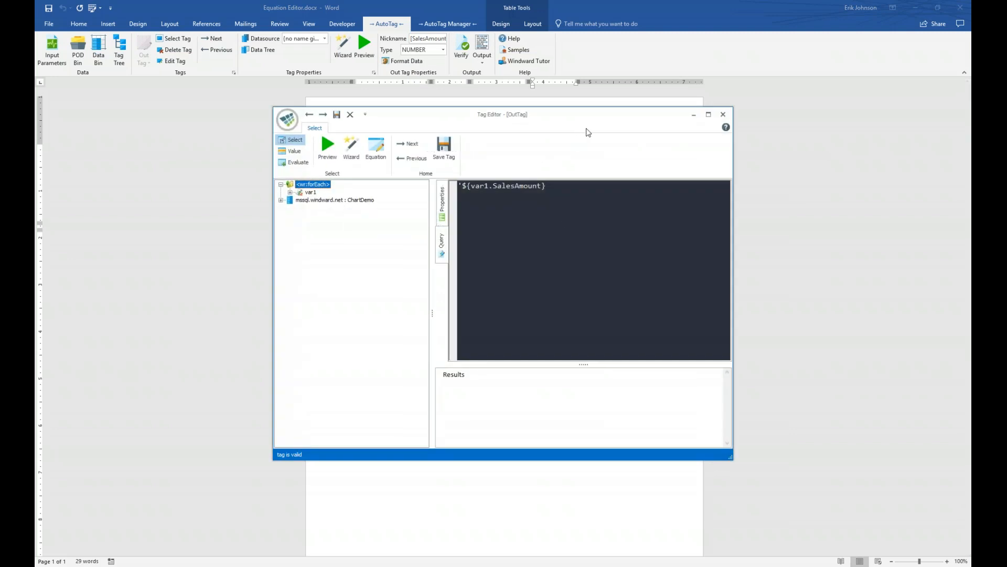
pyautogui.click(290, 192)
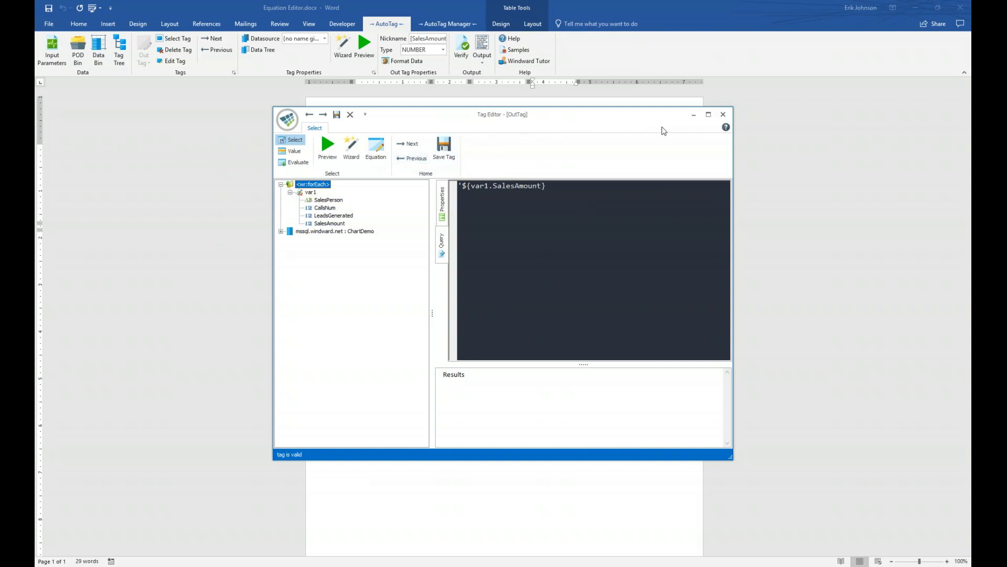
pyautogui.moveTo(623, 126); pyautogui.dragTo(799, 161)
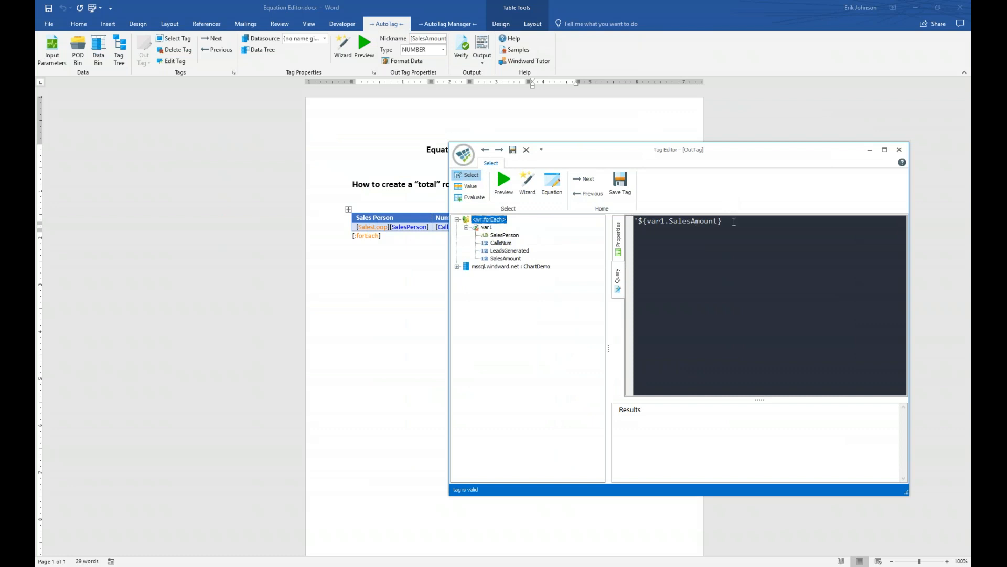
pyautogui.click(620, 240)
pyautogui.moveTo(760, 155); pyautogui.dragTo(641, 164)
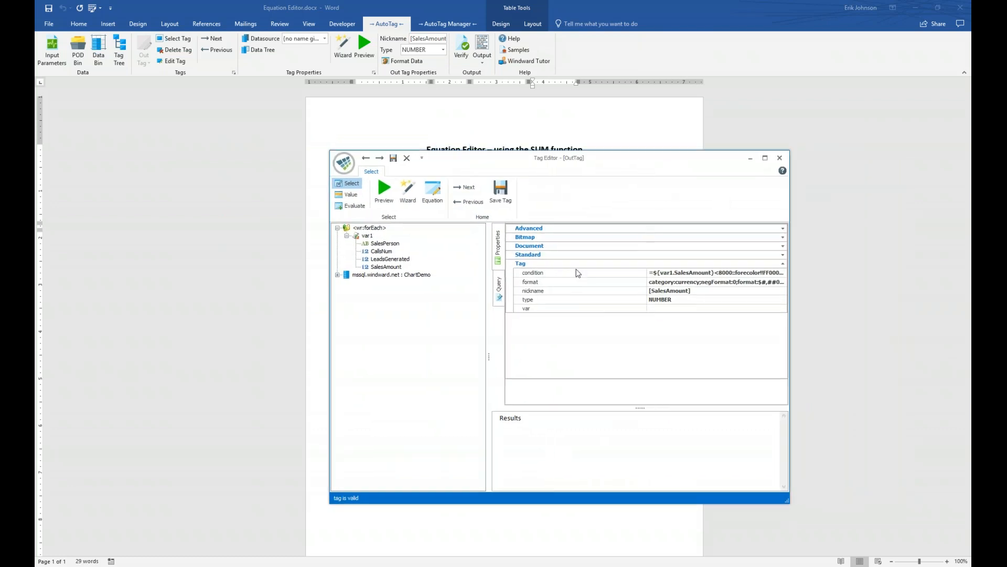
pyautogui.moveTo(646, 277); pyautogui.dragTo(595, 281)
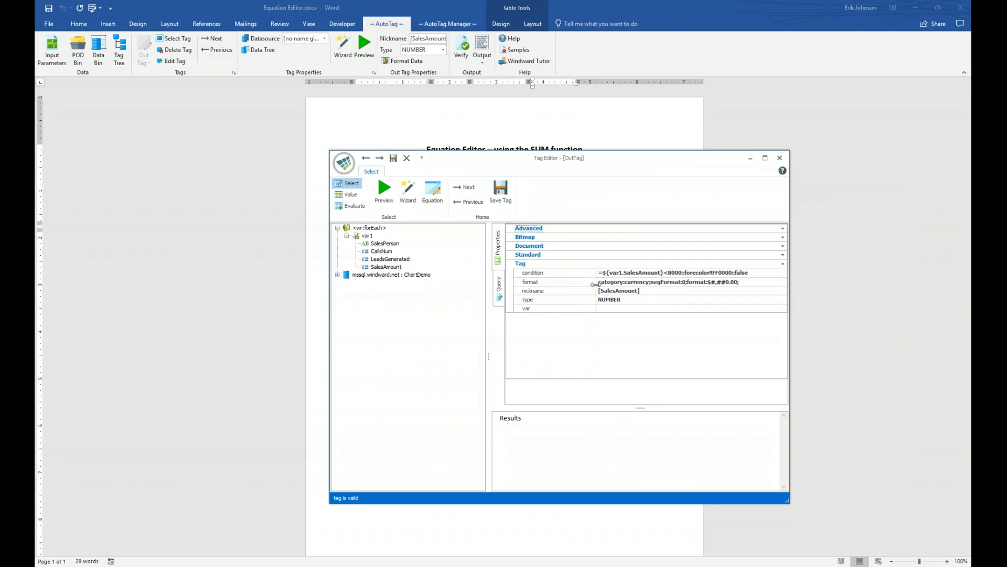
# Open the conditional formatting rules of the SalesAmount tag's condition property and inspect the existing rule's format
pyautogui.click(570, 276)
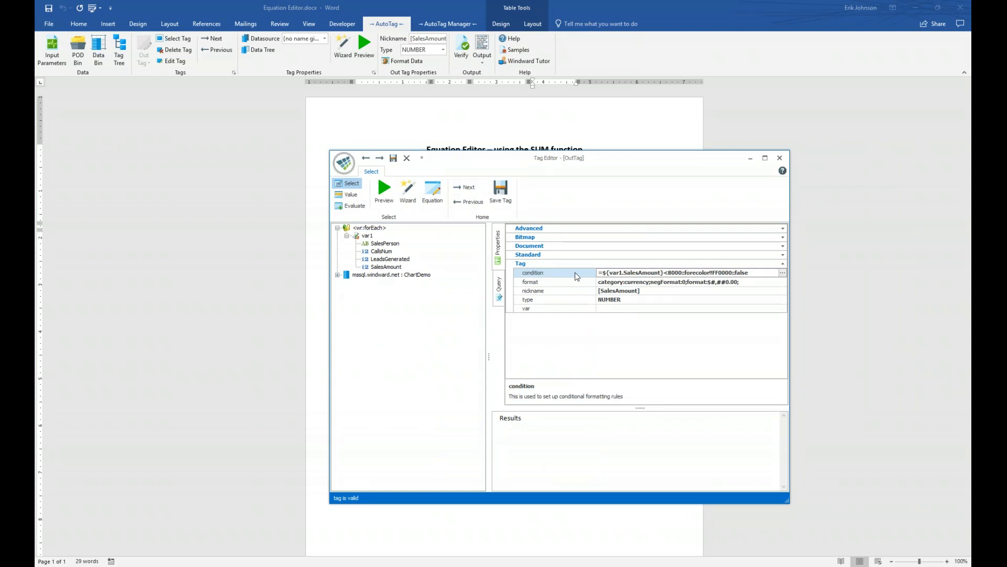
pyautogui.click(784, 277)
pyautogui.click(783, 277)
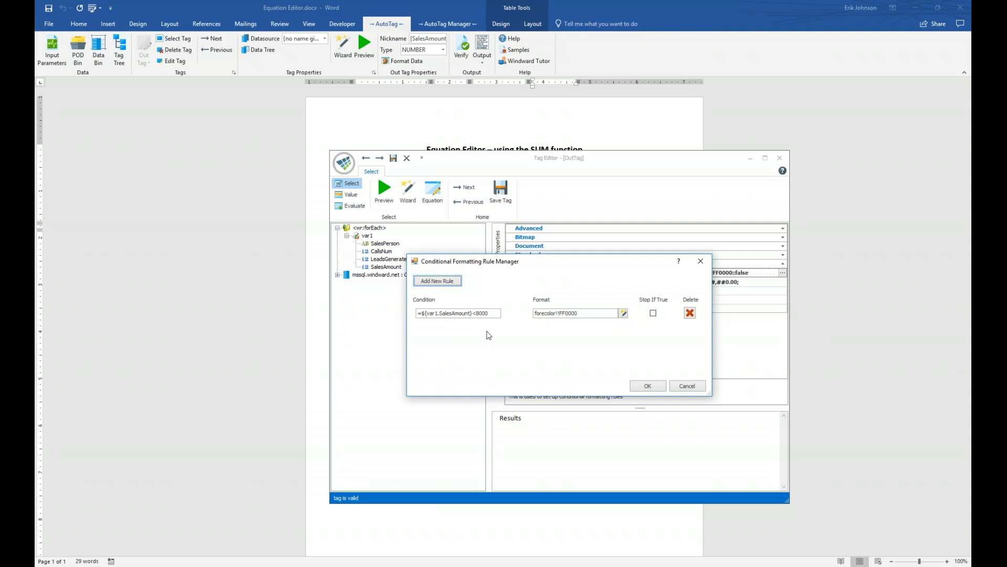
pyautogui.moveTo(589, 315); pyautogui.dragTo(527, 312)
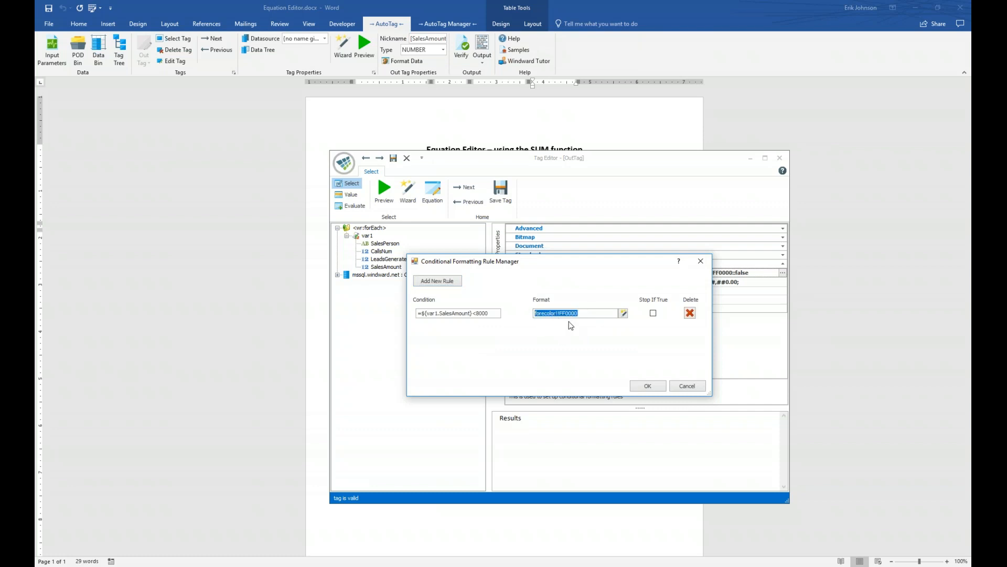
# Review the rule's text and cell format options, including its text color, and accept the existing formatting
pyautogui.click(624, 315)
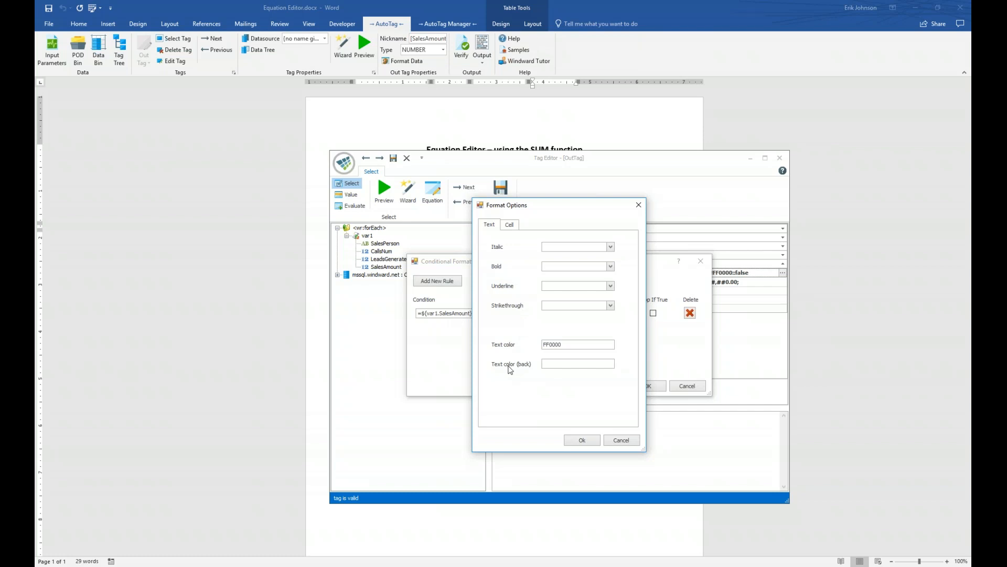
pyautogui.click(510, 225)
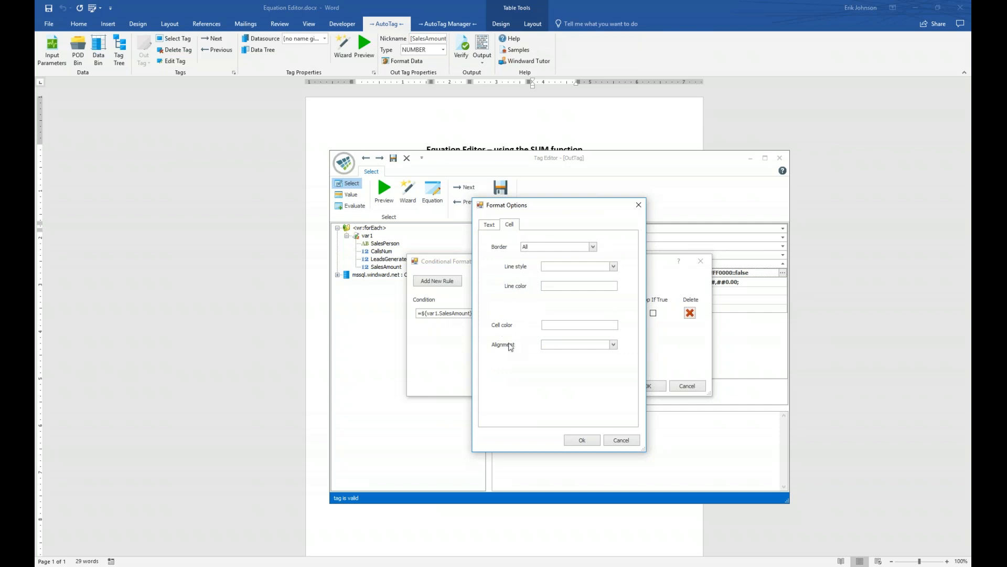
pyautogui.click(490, 227)
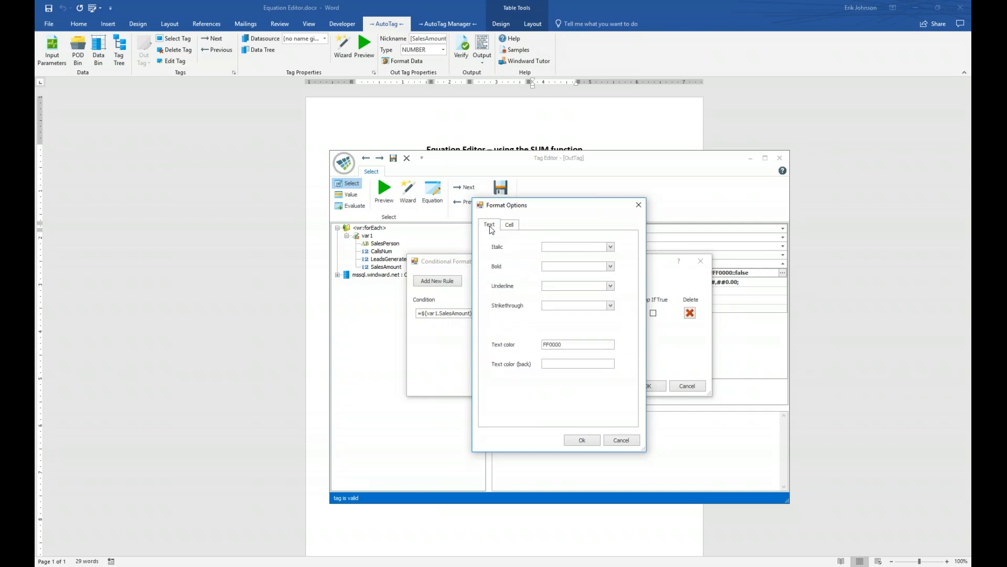
pyautogui.click(570, 344)
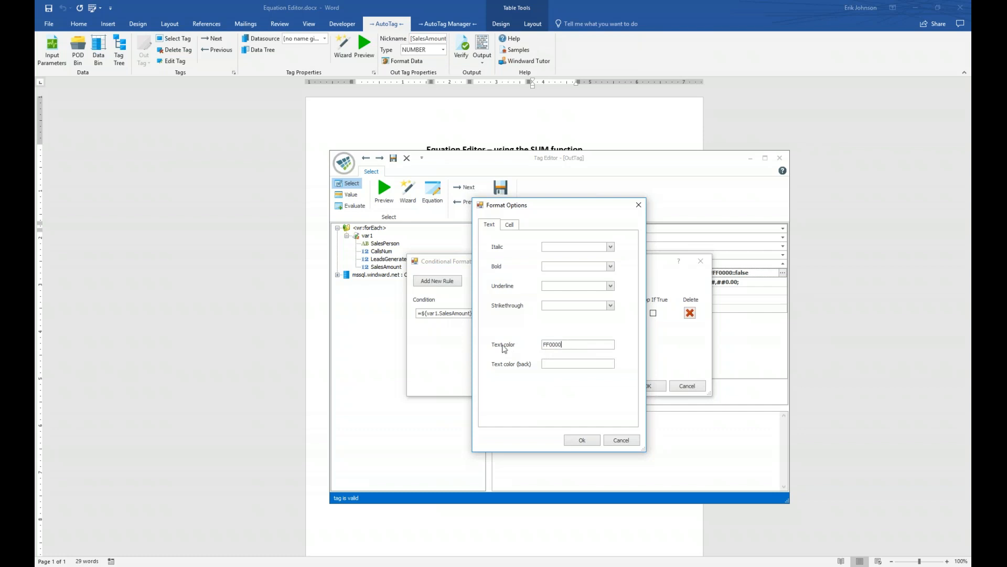
pyautogui.moveTo(574, 348); pyautogui.dragTo(529, 351)
pyautogui.click(582, 345)
pyautogui.click(581, 443)
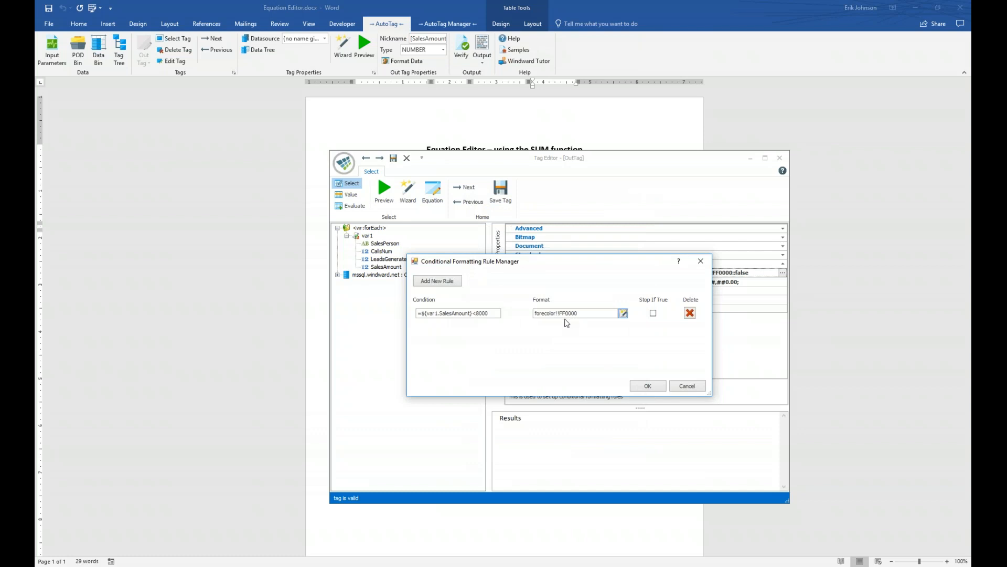
# Add a blank second conditional formatting rule and delete it, then accept the rules and save the SalesAmount tag
pyautogui.click(452, 284)
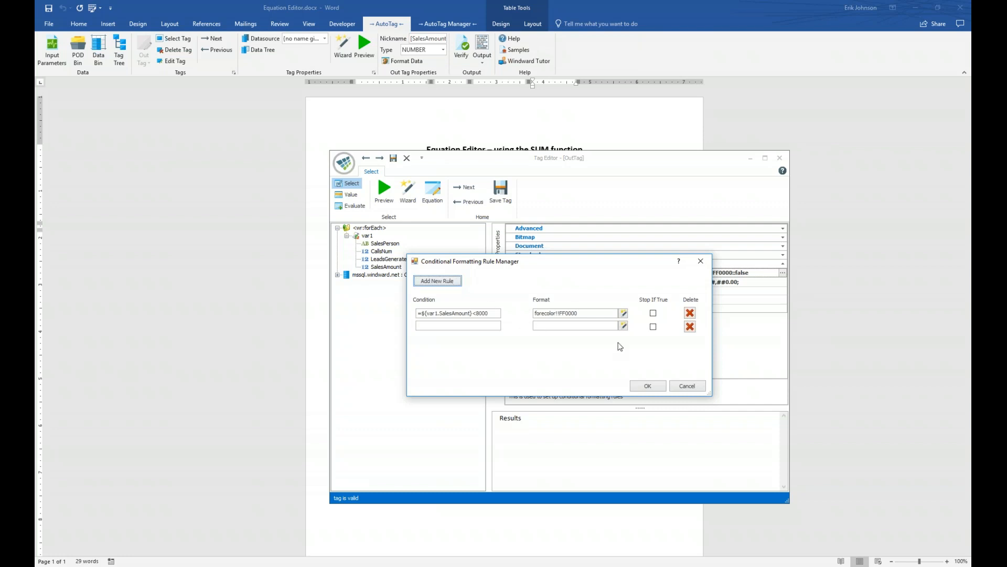
pyautogui.click(690, 326)
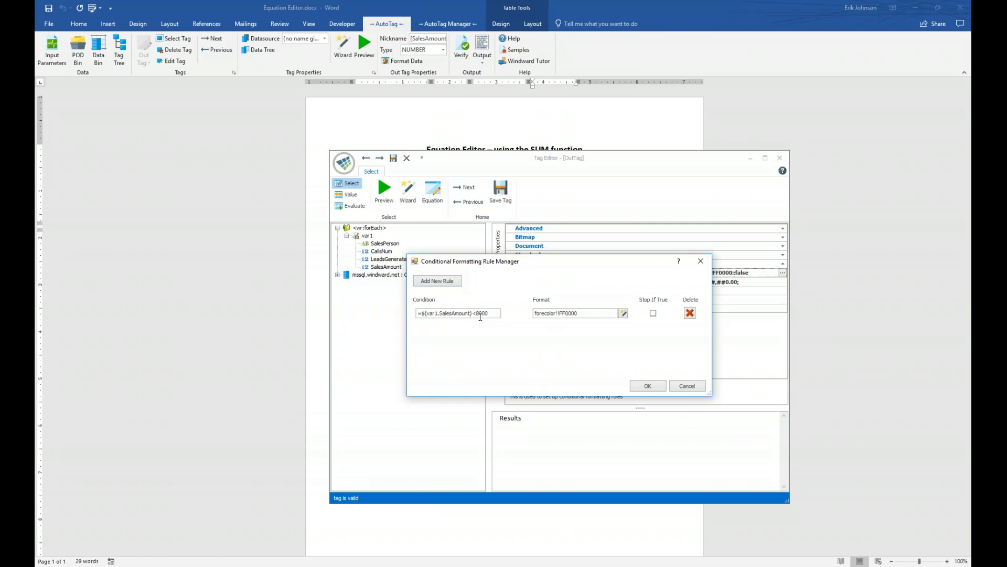
pyautogui.click(648, 387)
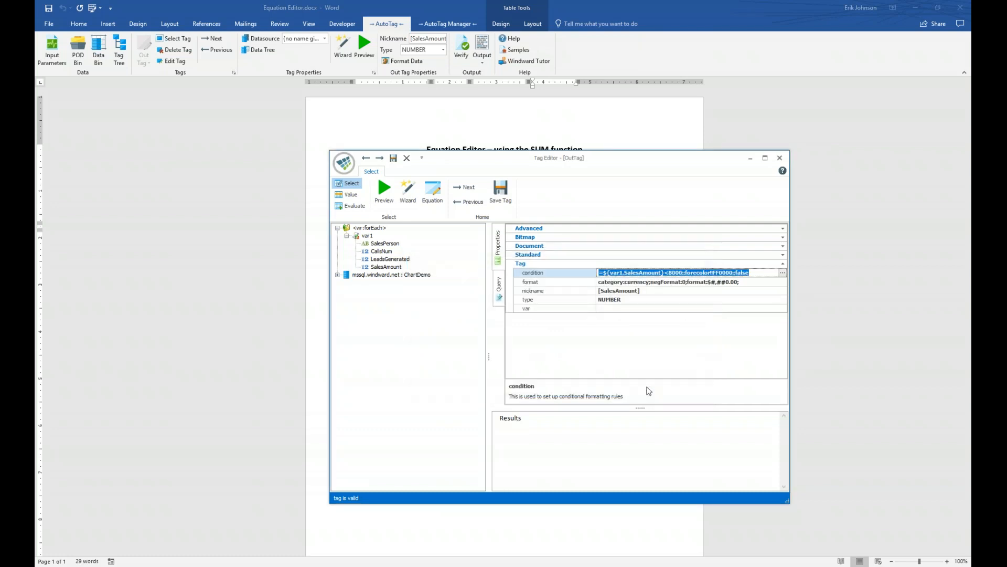
pyautogui.click(502, 196)
# Save the template and generate its report, placing the two documents side by side with the report's formatting marks hidden
pyautogui.click(482, 48)
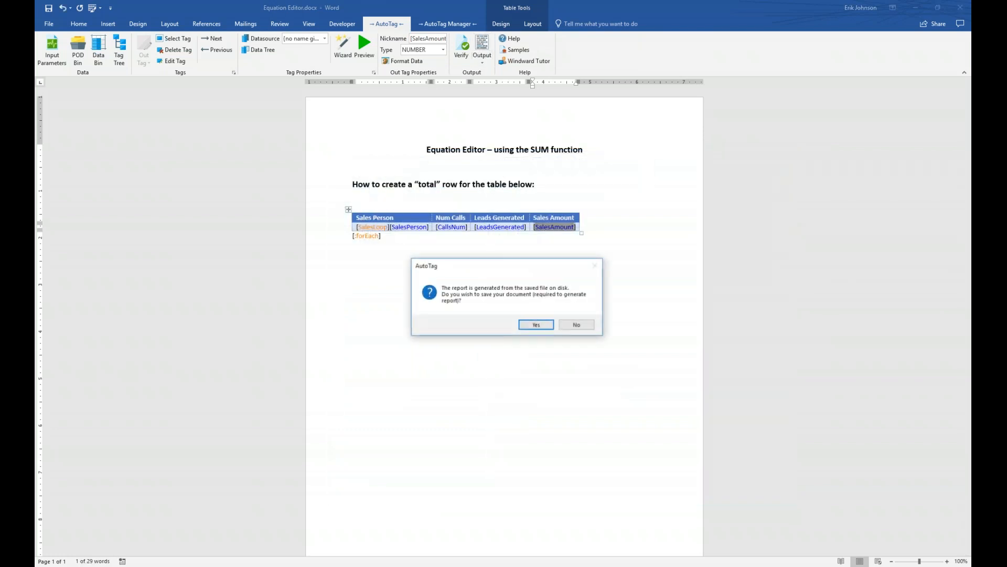
pyautogui.click(536, 324)
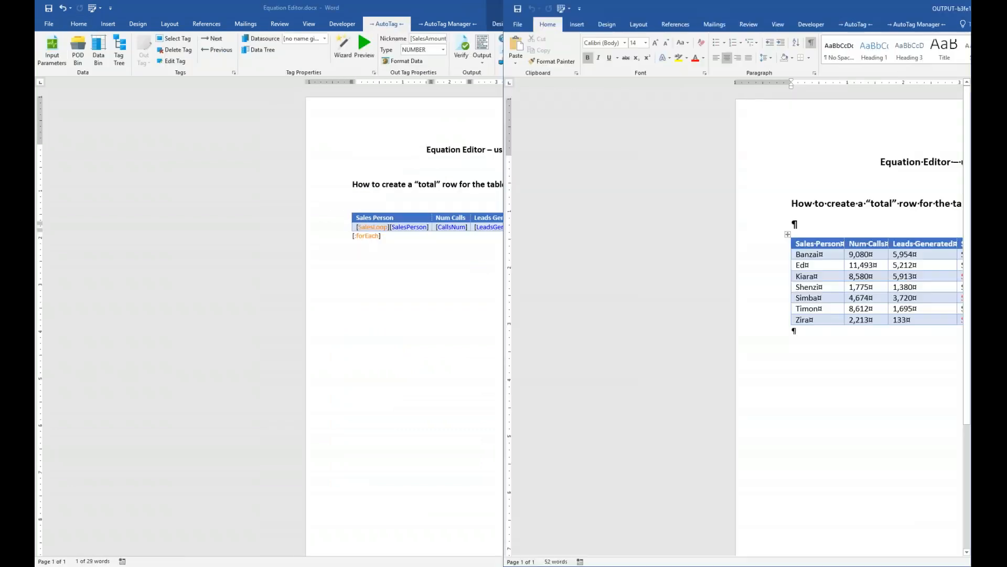
pyautogui.press('Return')
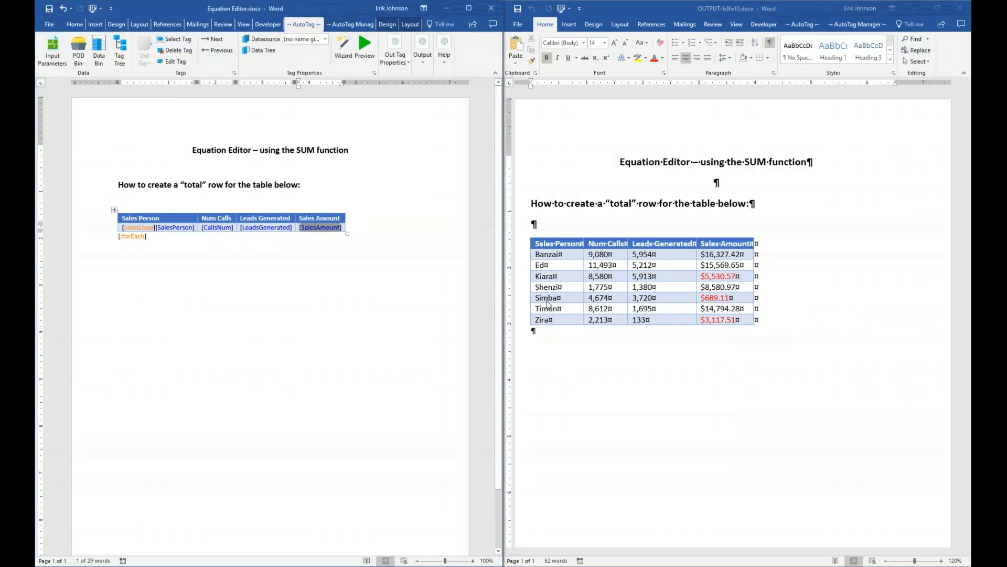
pyautogui.click(771, 46)
pyautogui.click(771, 45)
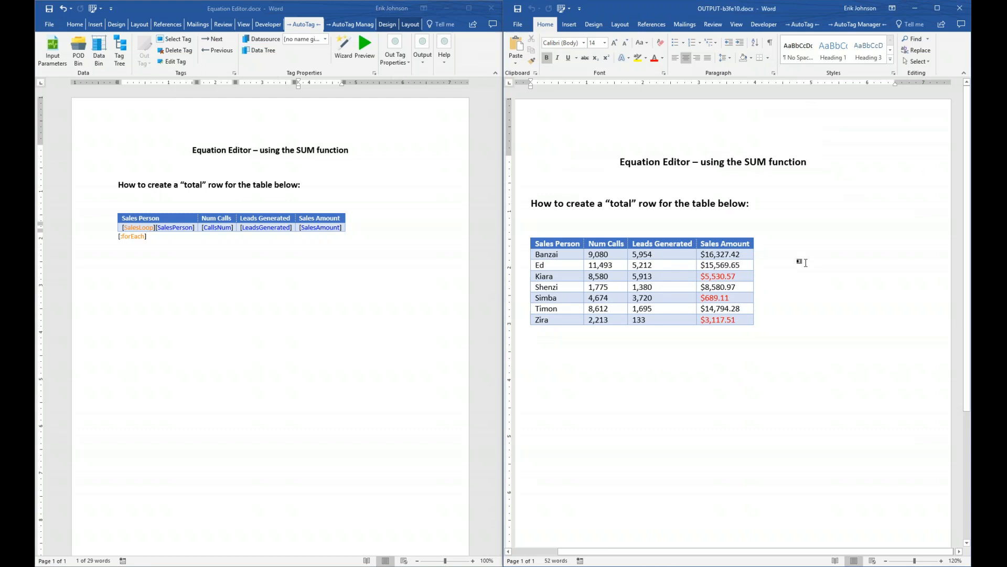
# Examine the conditionally formatted sales amounts for Kiara, Simba and Zira, then close the report and maximize the template
pyautogui.click(744, 277)
pyautogui.moveTo(730, 297); pyautogui.dragTo(706, 298)
pyautogui.click(738, 319)
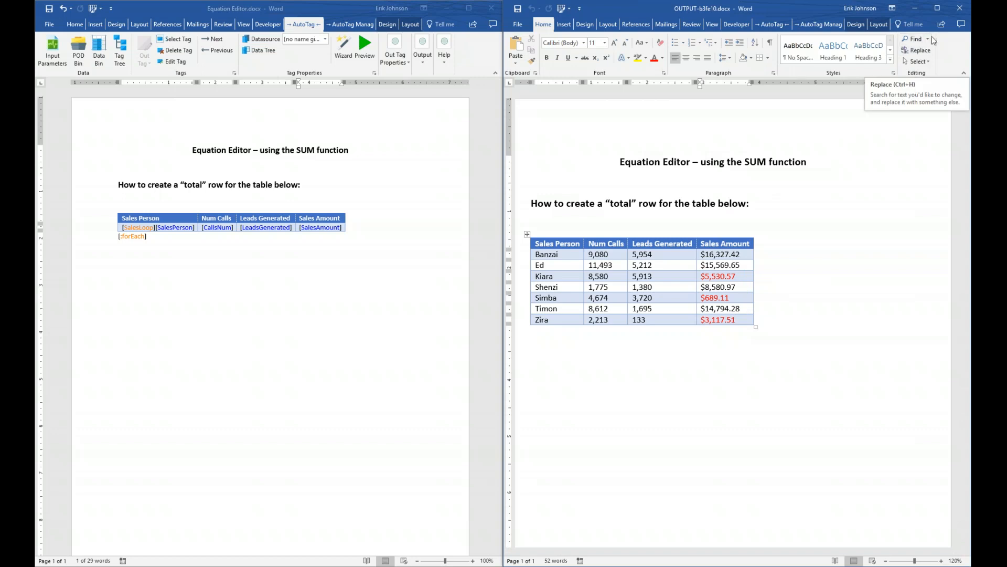
pyautogui.click(955, 10)
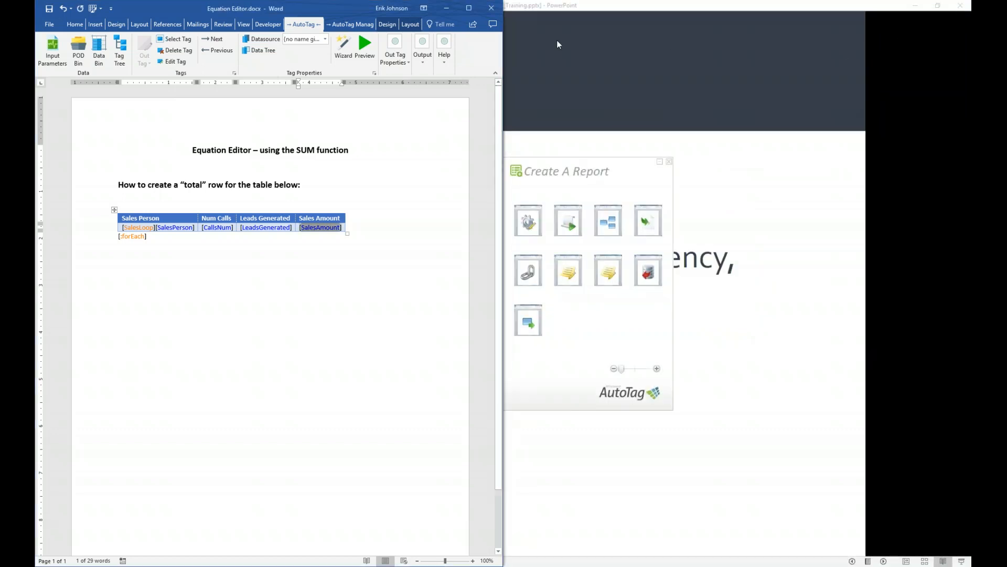
pyautogui.click(469, 8)
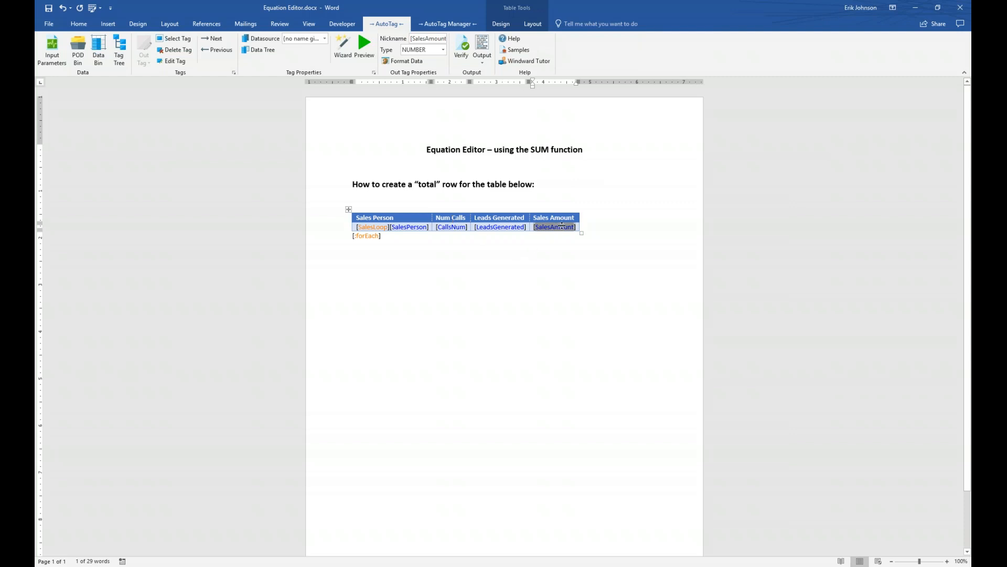
# Delete the closing forEach tag below the sales table and add an empty row at the table's end
pyautogui.click(393, 236)
pyautogui.press('BackSpace')
pyautogui.press('BackSpace')
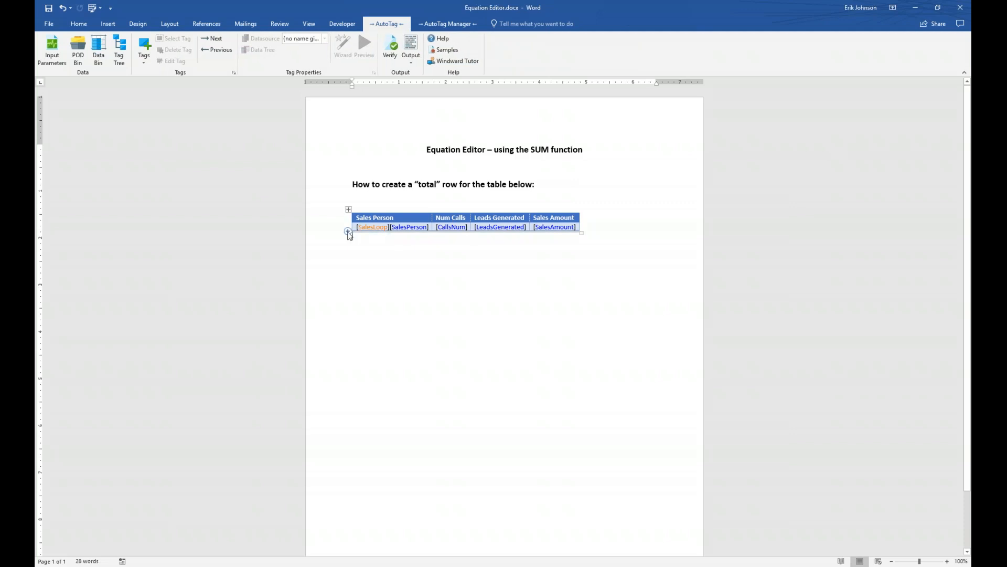
pyautogui.click(348, 232)
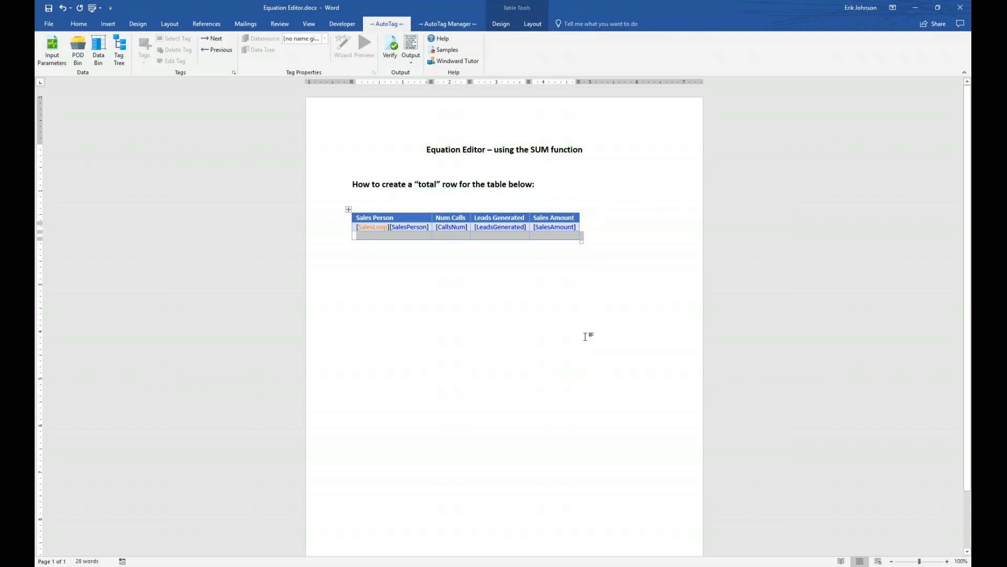
pyautogui.press('Down')
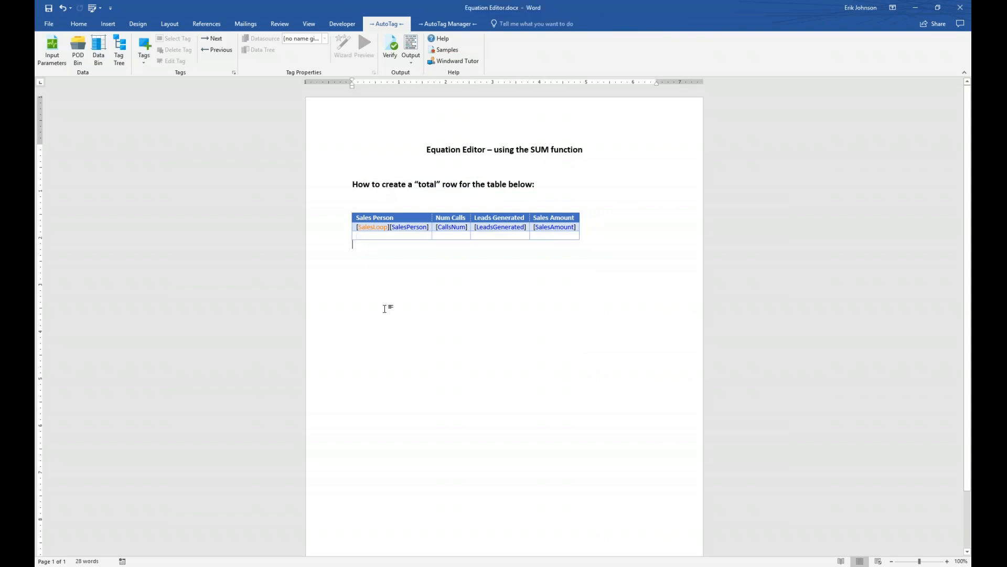
# Insert an End ForEach tag in the new row's Sales Person cell
pyautogui.click(362, 235)
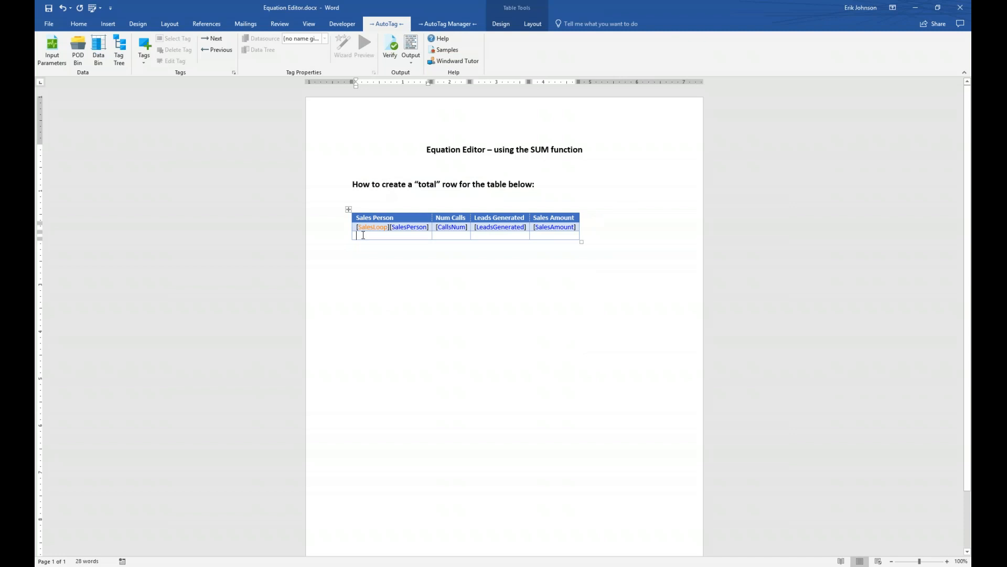
pyautogui.click(144, 49)
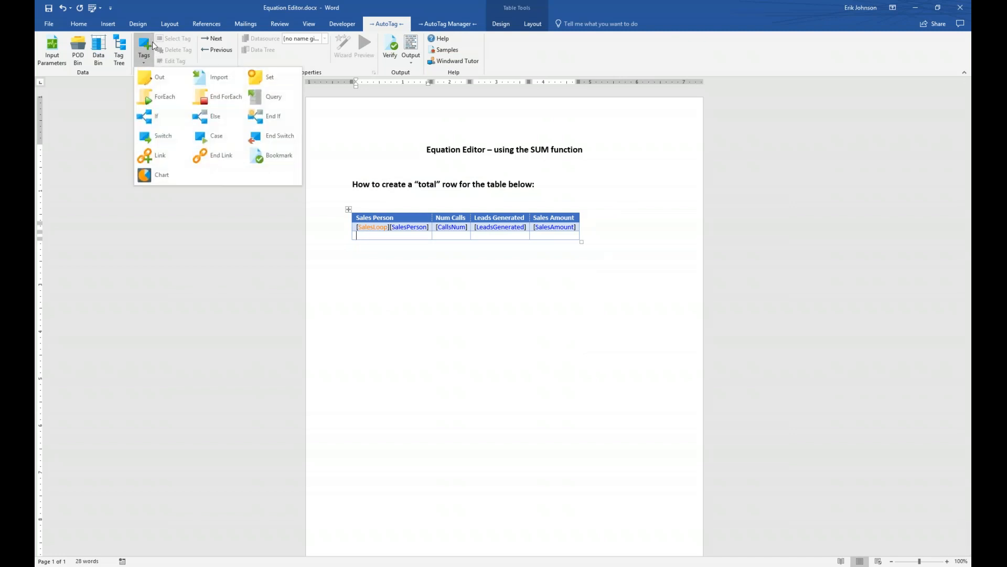
pyautogui.click(204, 95)
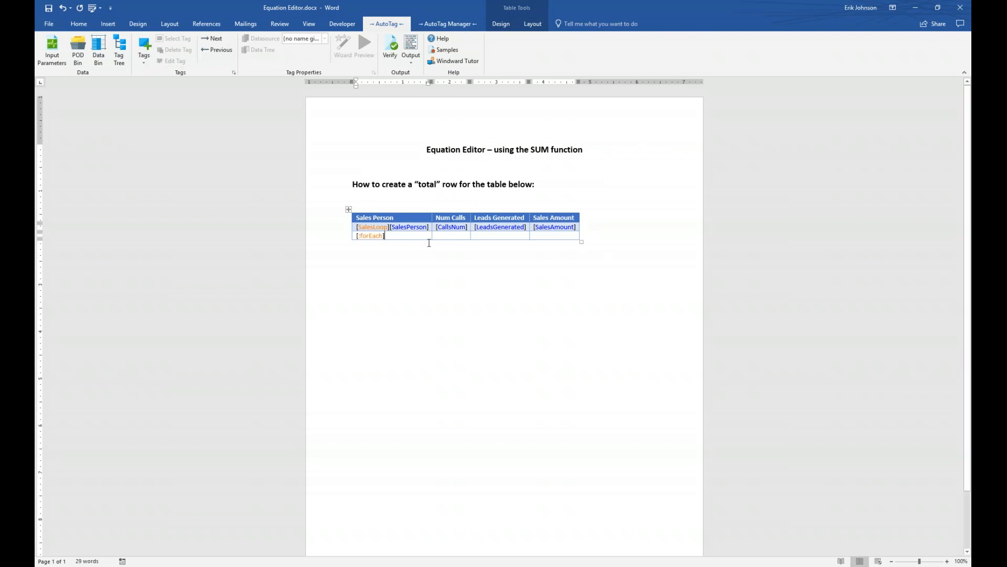
# Enter "Total:" in the last row's Leads Generated cell and format it bold and right-aligned
pyautogui.click(505, 236)
pyautogui.write('Total')
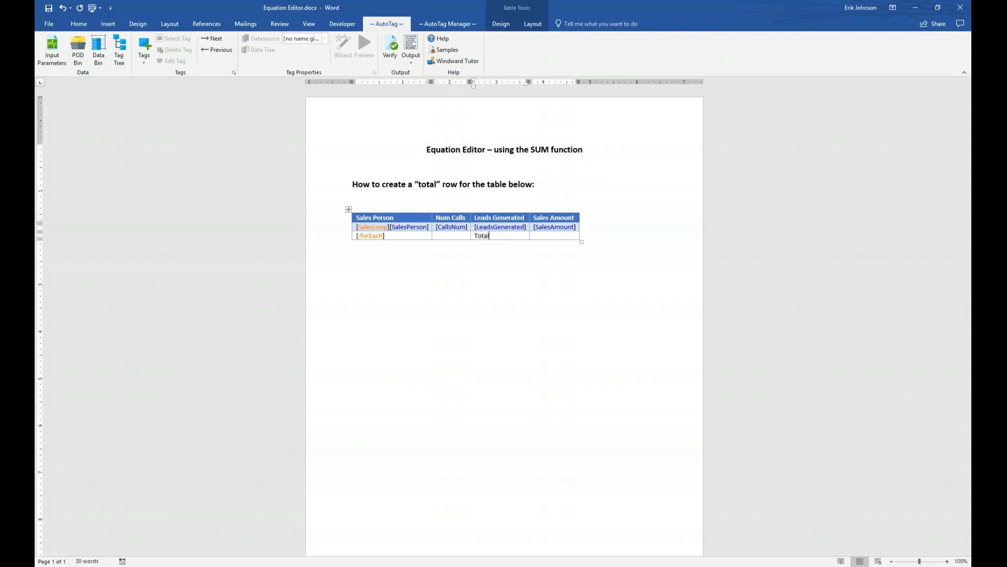
pyautogui.write(':')
pyautogui.hotkey('shift', 'Left')
pyautogui.hotkey('shift', 'Left')
pyautogui.hotkey('shift', 'Left')
pyautogui.hotkey('shift', 'Left')
pyautogui.hotkey('shift', 'Left')
pyautogui.hotkey('shift', 'Left')
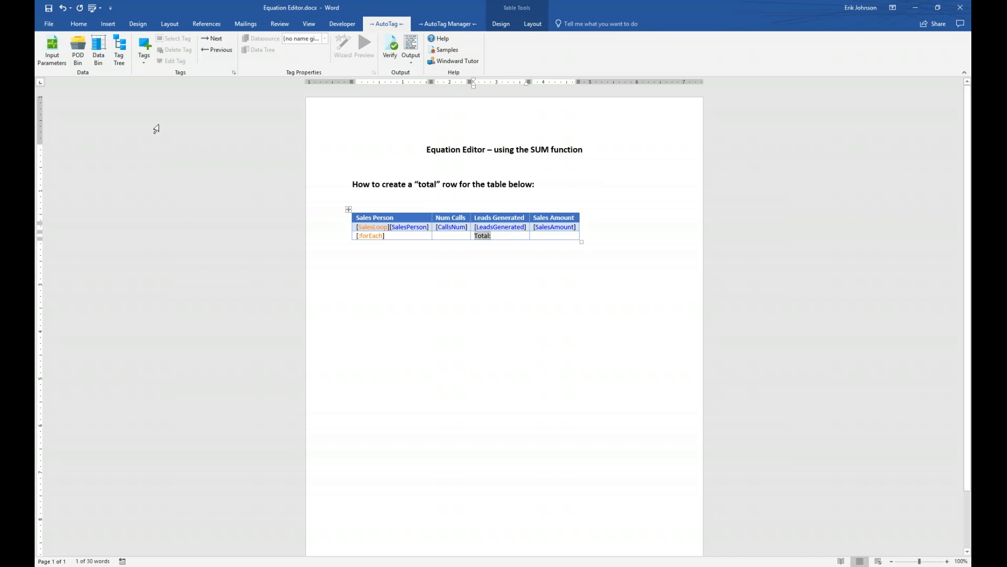
pyautogui.click(79, 24)
pyautogui.click(119, 57)
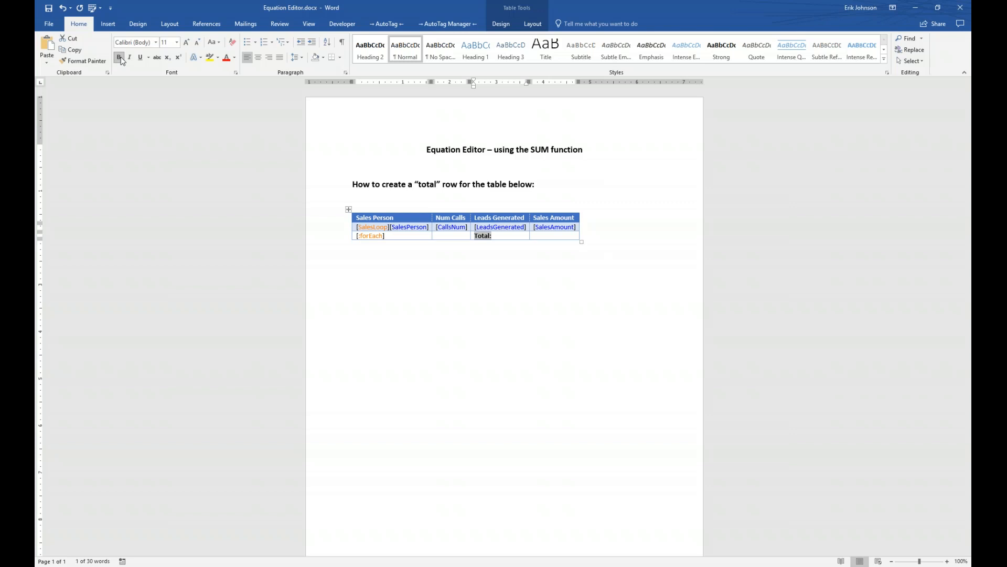
pyautogui.click(269, 57)
# Insert an Out tag in the total row's Sales Amount cell
pyautogui.click(560, 235)
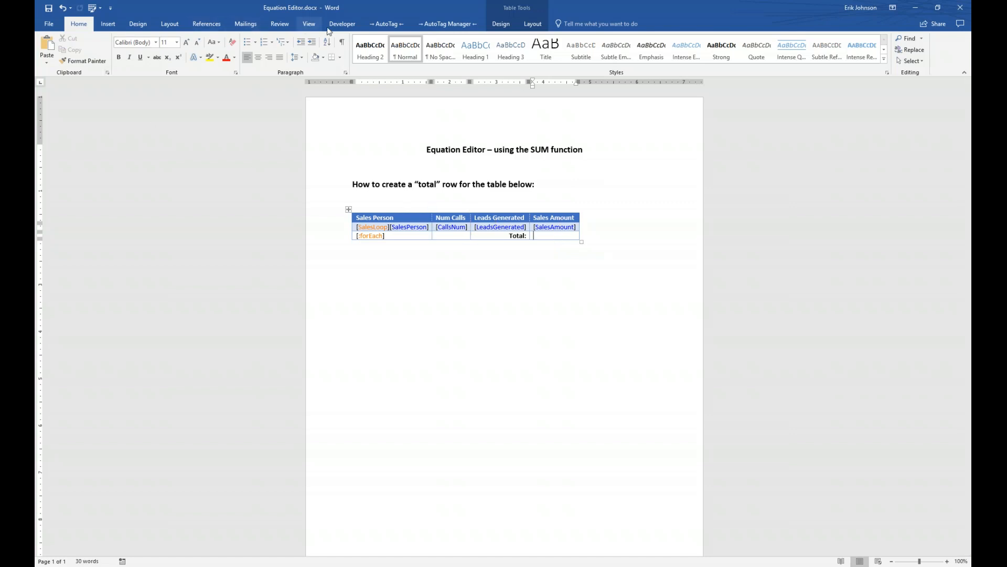
pyautogui.click(373, 24)
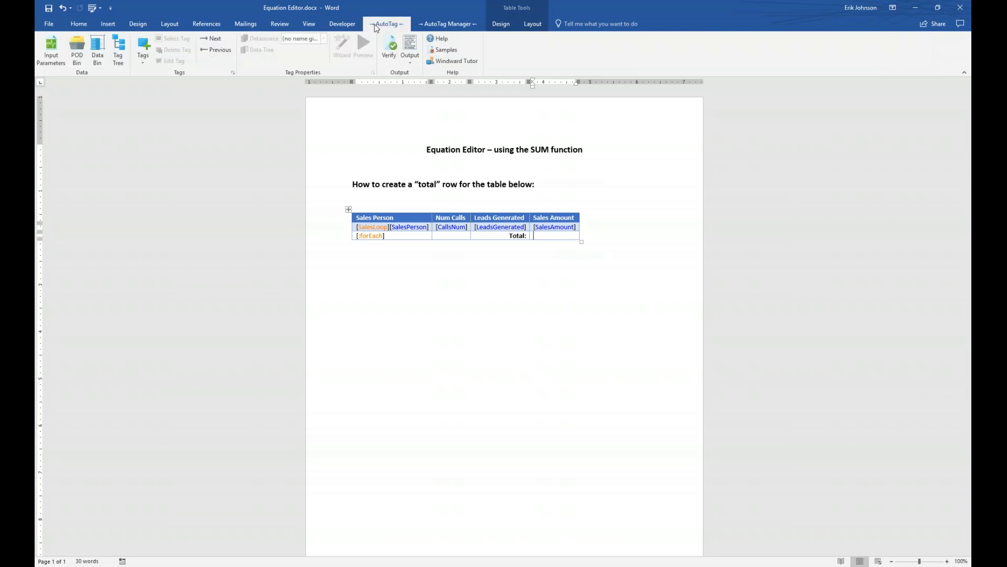
pyautogui.click(147, 46)
pyautogui.click(159, 75)
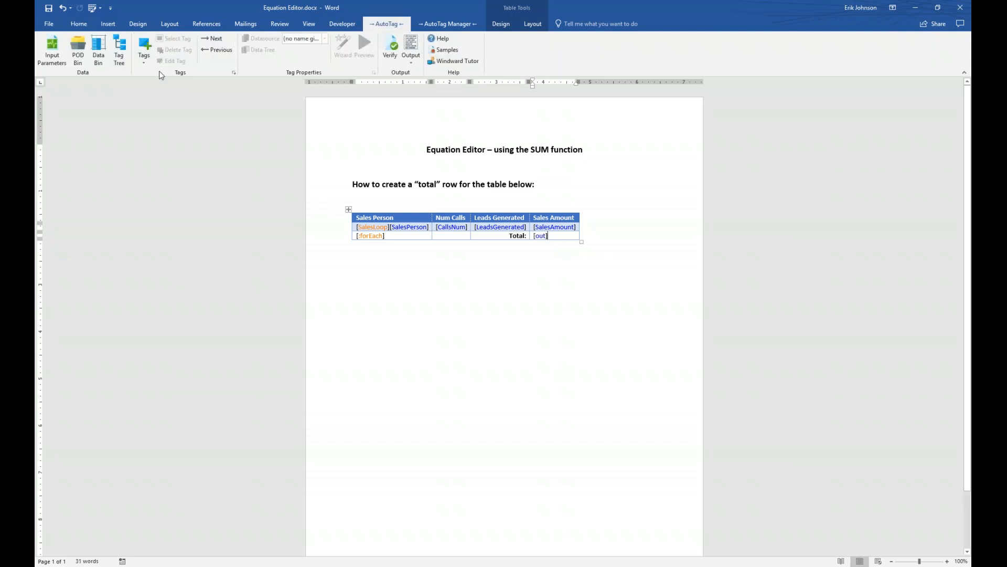
# Open the total row's Out tag for editing and insert the SUM function from the Math & Trig category as its equation
pyautogui.click(542, 236)
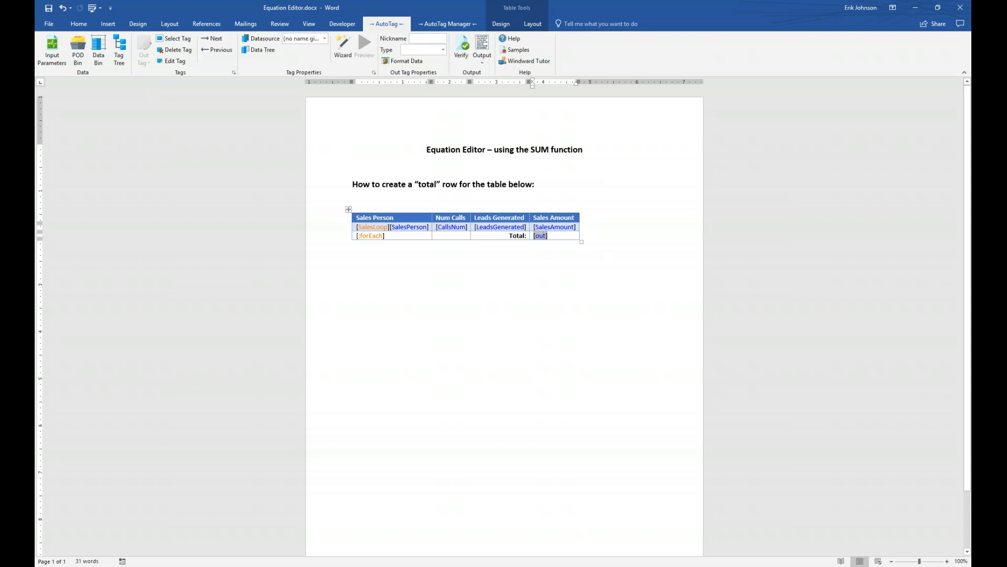
pyautogui.doubleClick(540, 236)
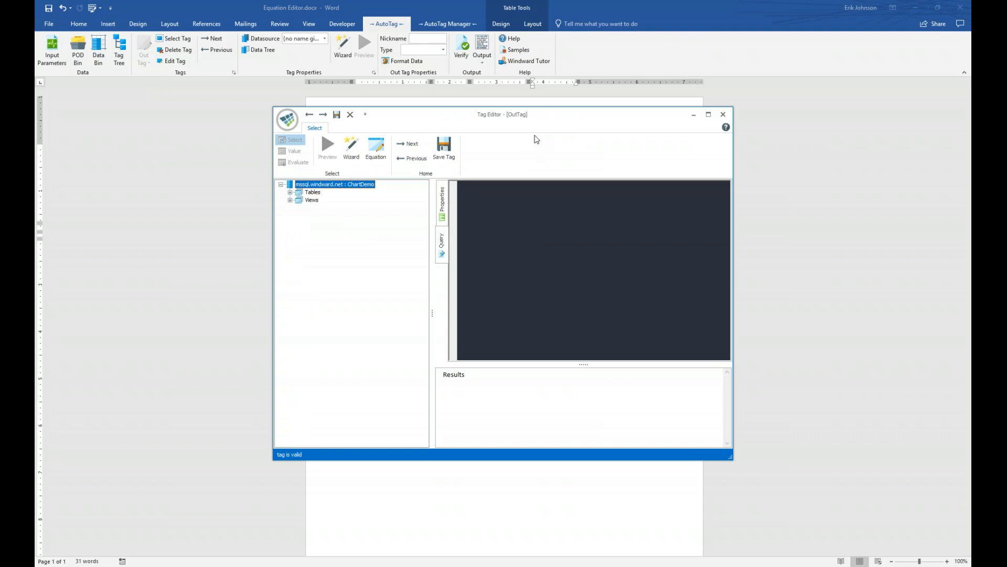
pyautogui.click(381, 150)
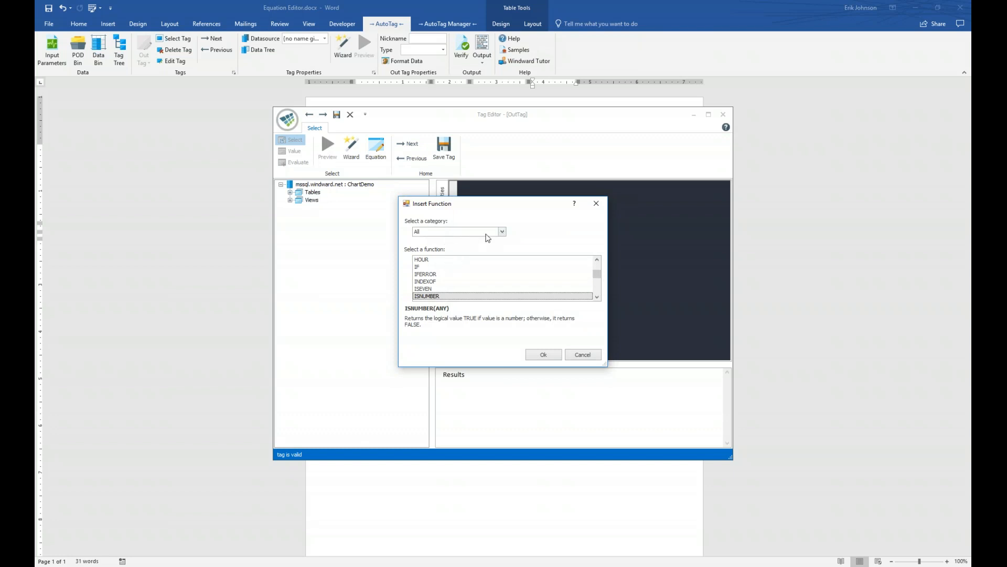
pyautogui.click(502, 232)
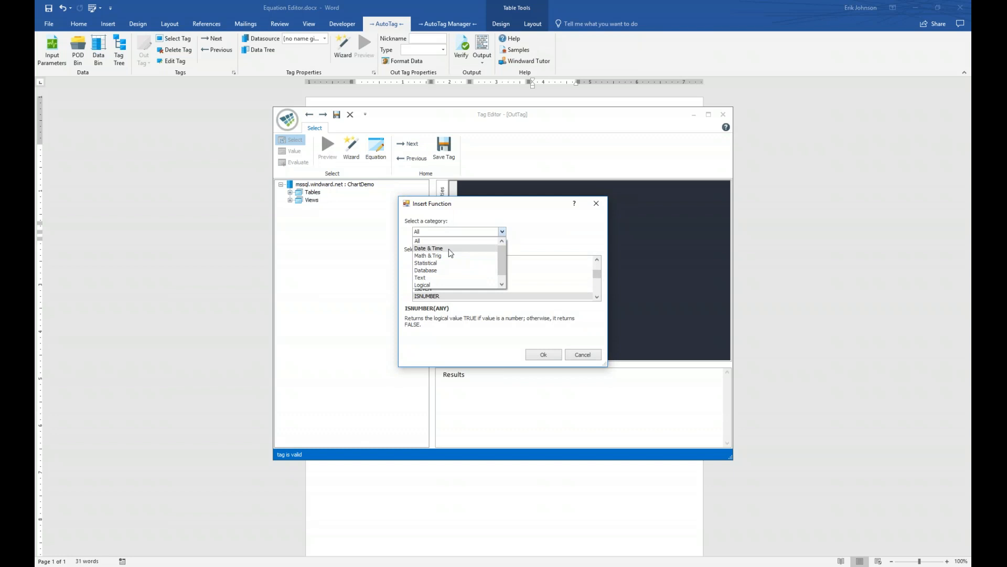
pyautogui.click(542, 225)
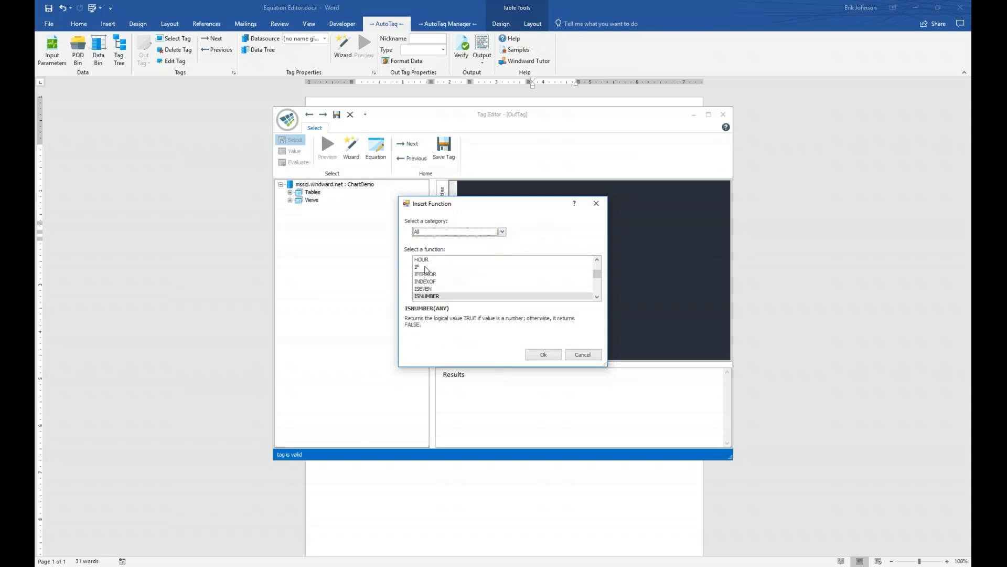
pyautogui.click(503, 231)
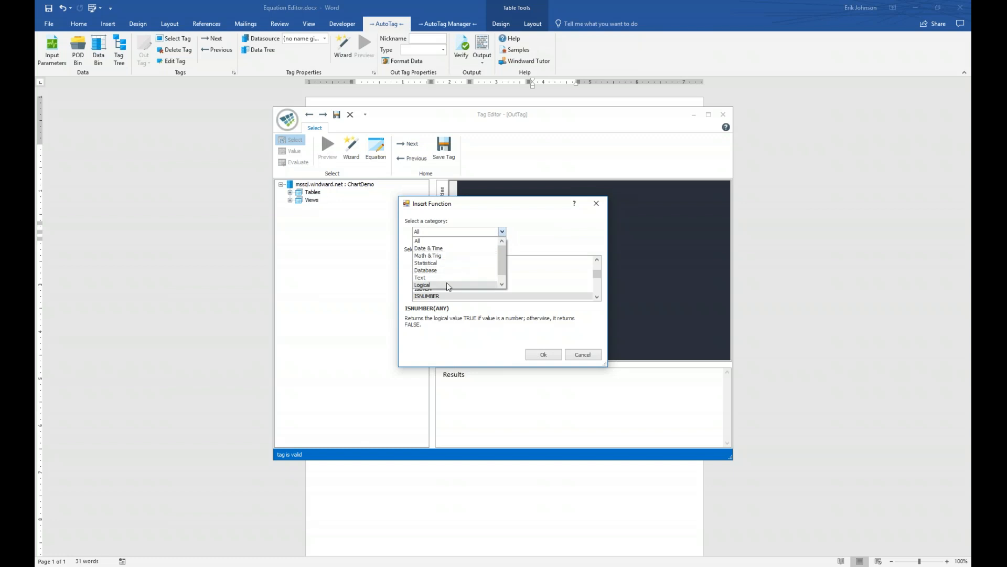
pyautogui.click(449, 256)
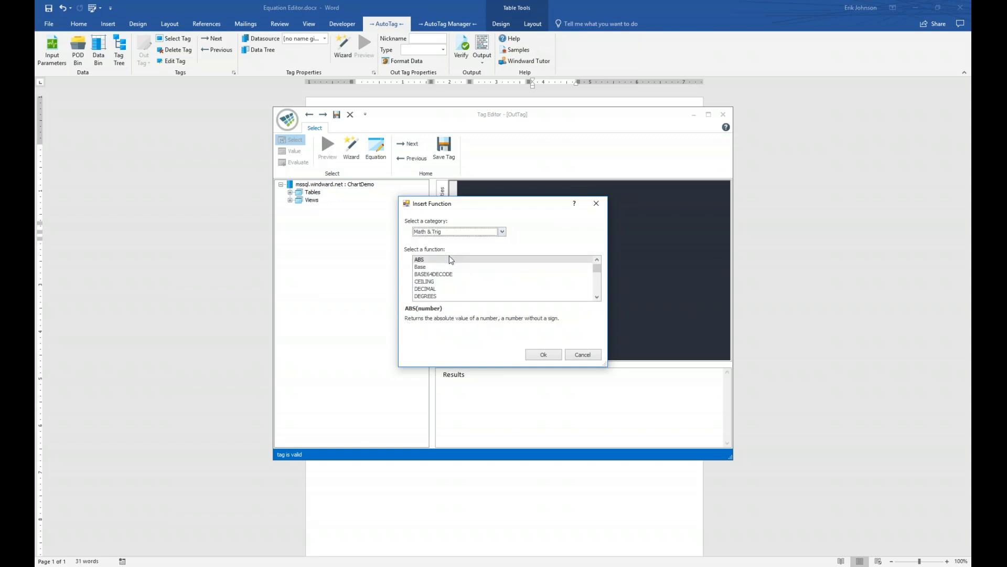
pyautogui.moveTo(597, 272); pyautogui.dragTo(599, 294)
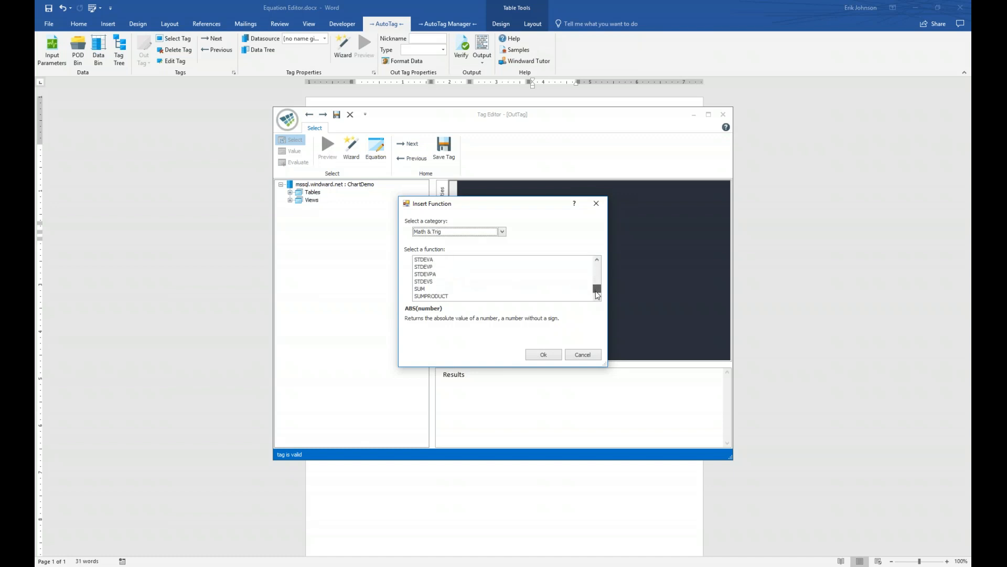
pyautogui.click(431, 296)
pyautogui.click(430, 290)
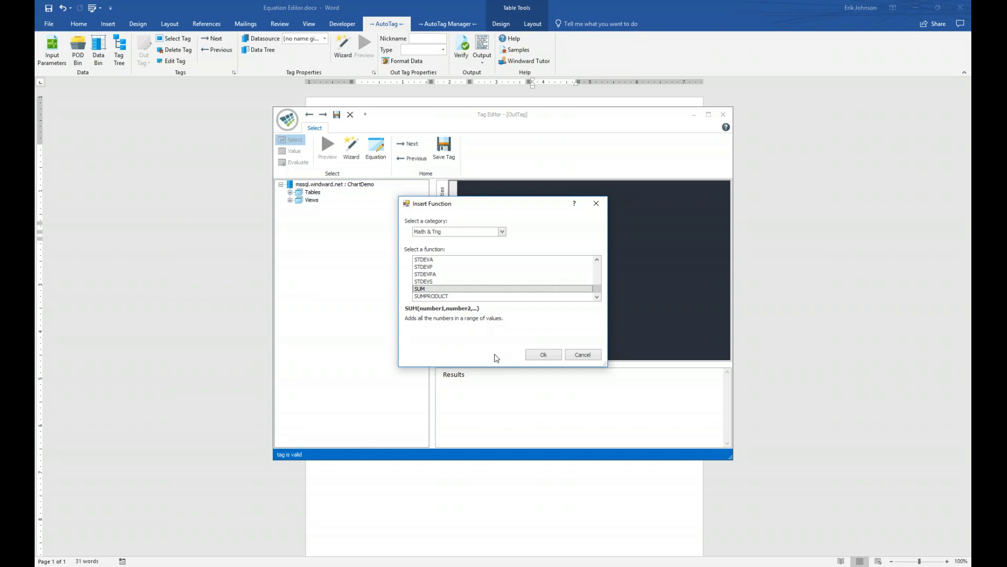
pyautogui.click(541, 356)
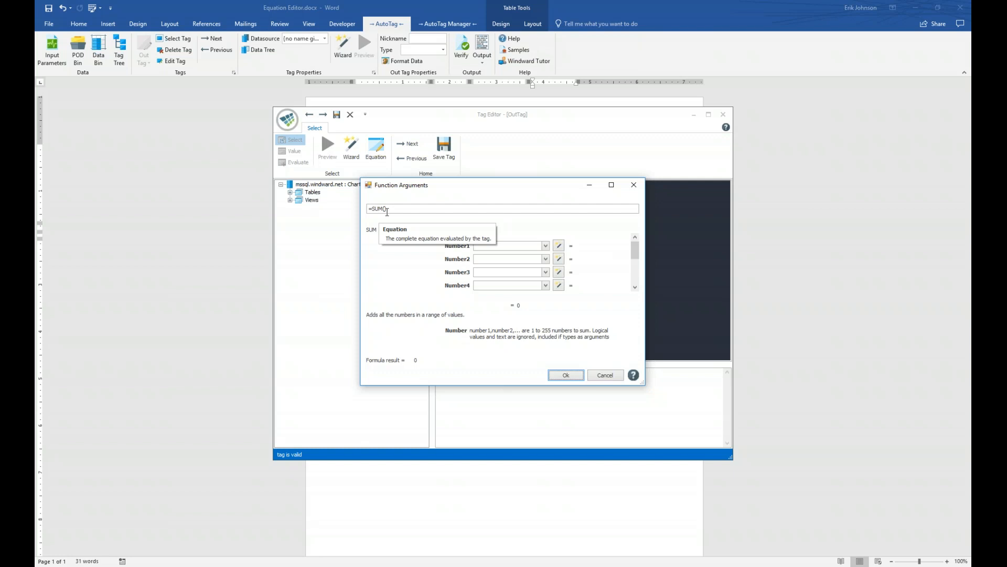
# Set SUM's Number1 argument to a query selecting SalesAmount from the Sales table, and save the tag
pyautogui.click(501, 246)
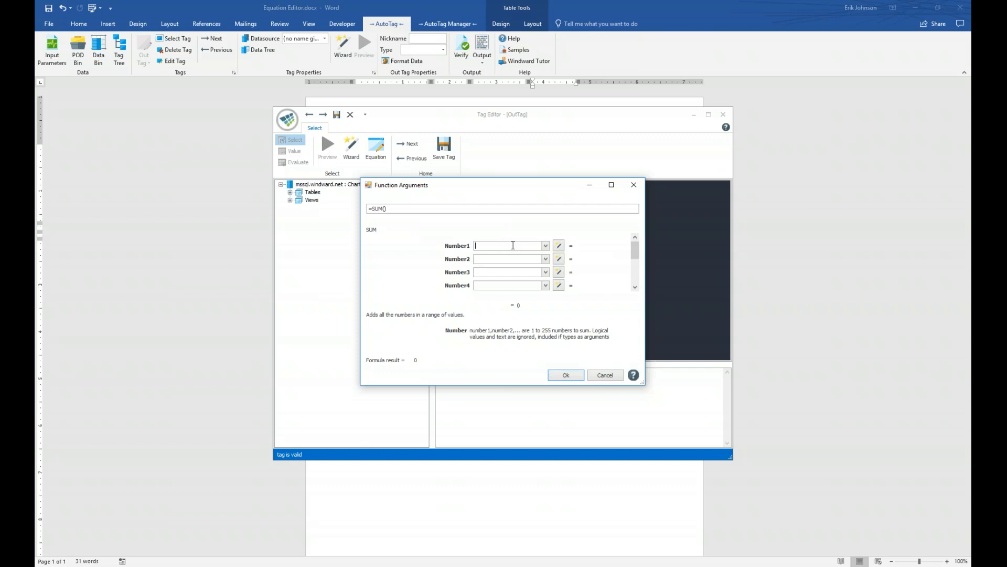
pyautogui.click(559, 246)
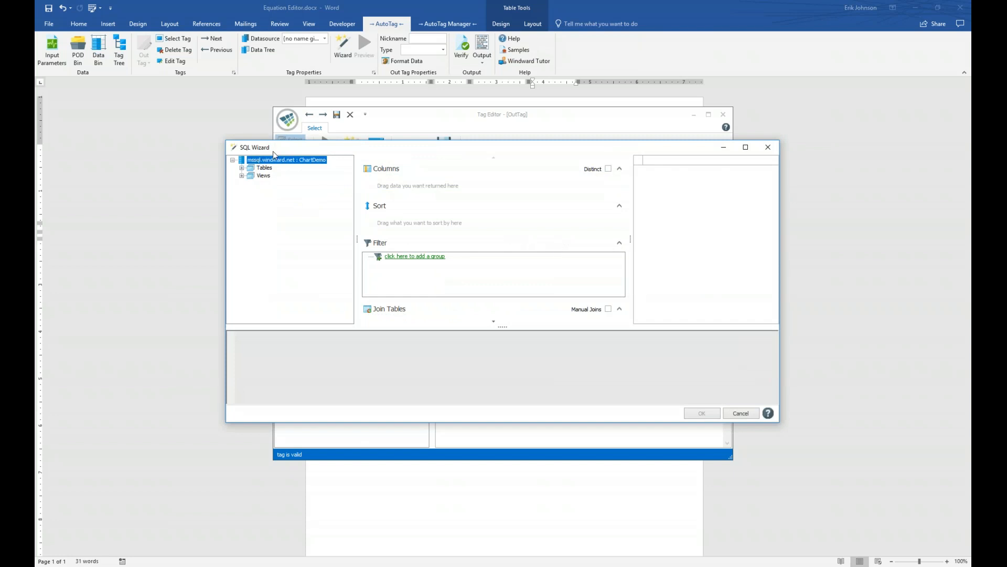
pyautogui.click(242, 168)
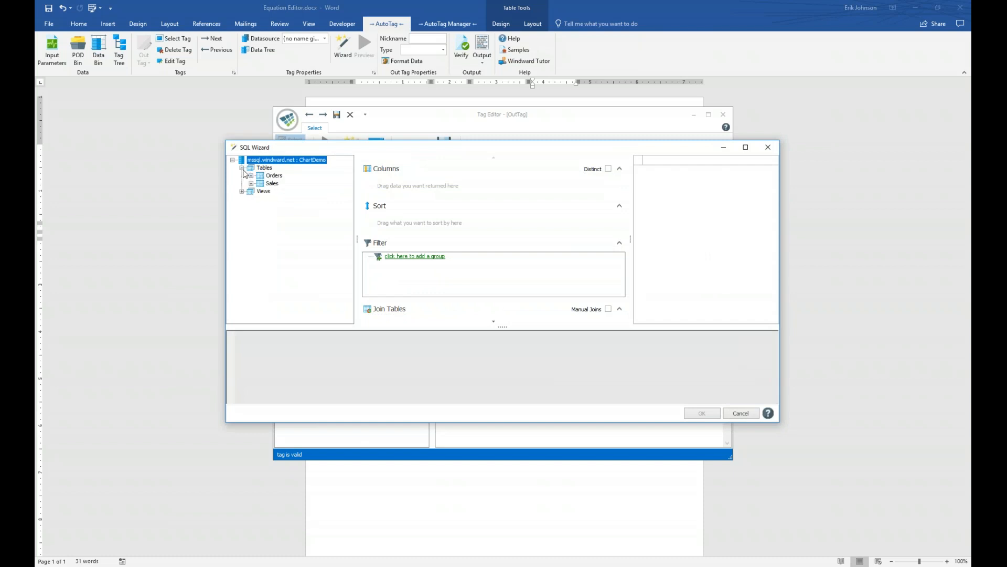
pyautogui.click(252, 184)
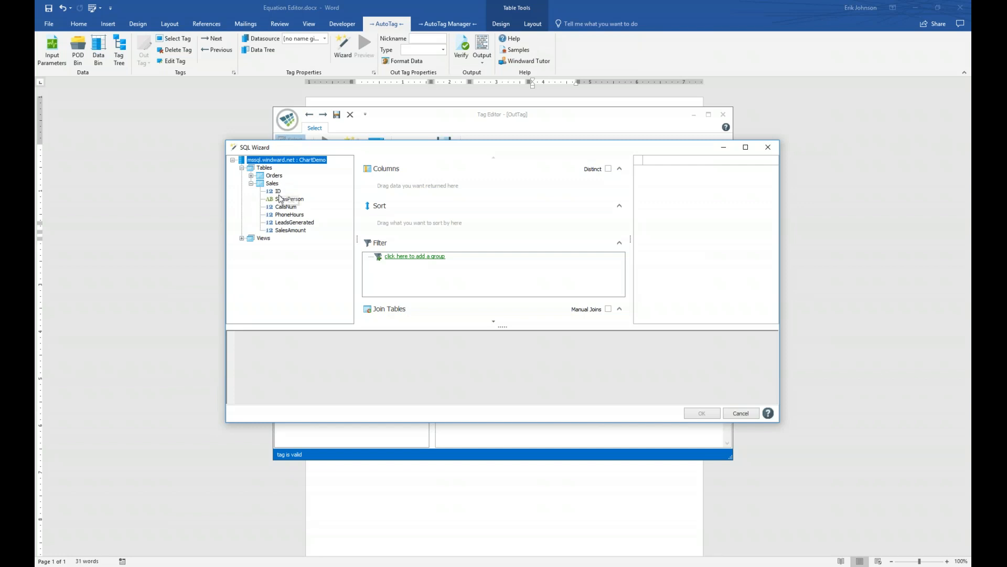
pyautogui.click(290, 231)
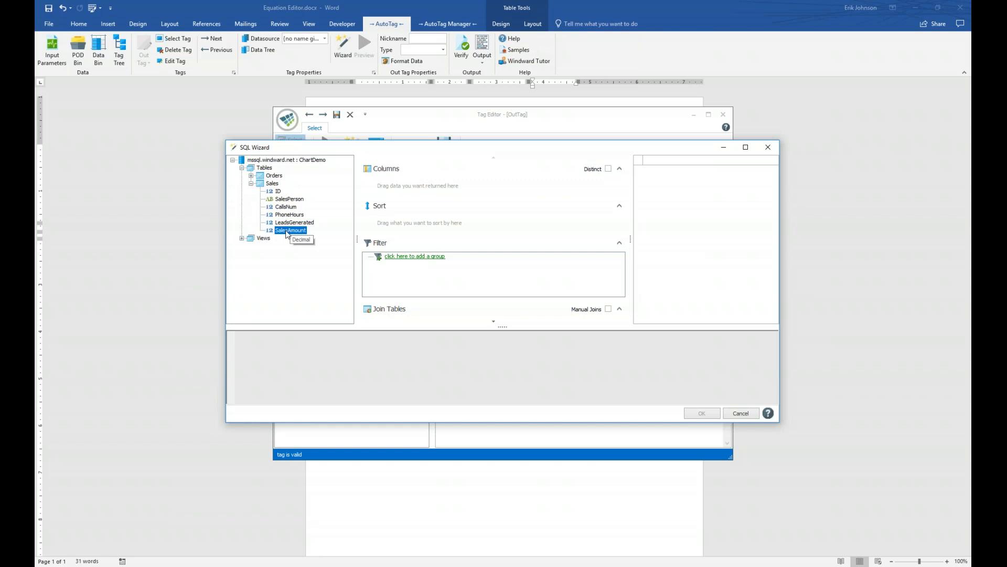
pyautogui.moveTo(287, 234); pyautogui.dragTo(383, 187)
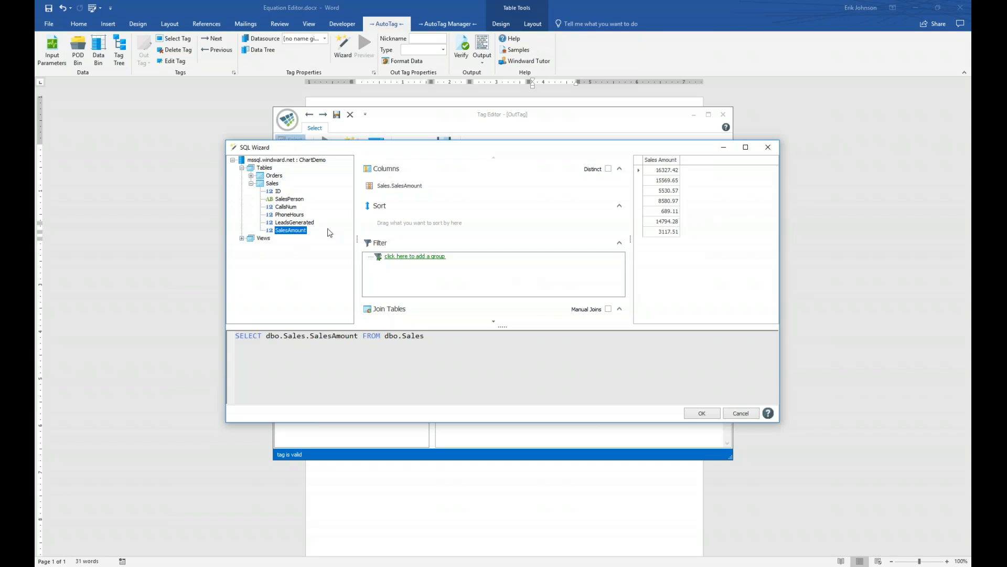
pyautogui.click(395, 187)
pyautogui.click(702, 413)
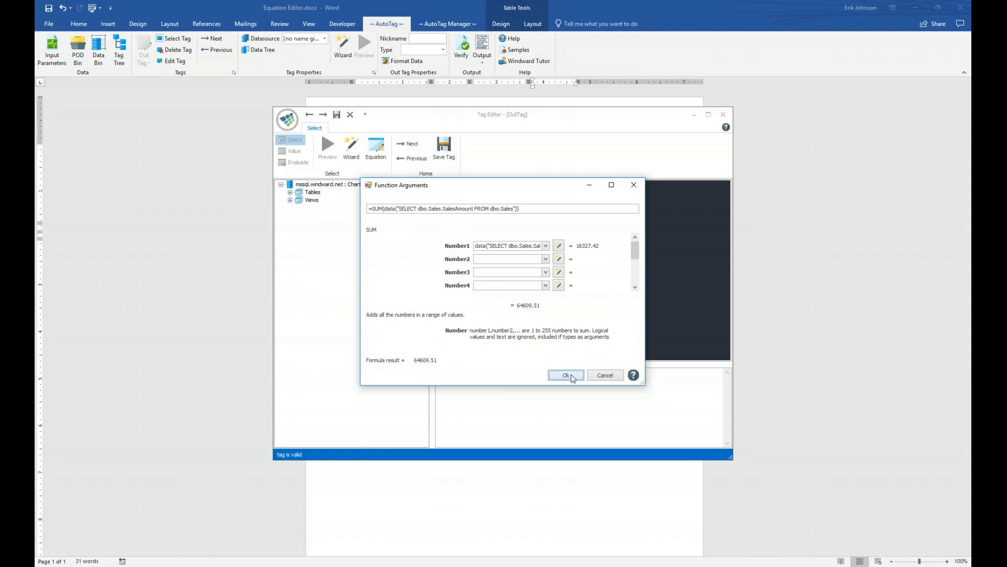
pyautogui.click(572, 376)
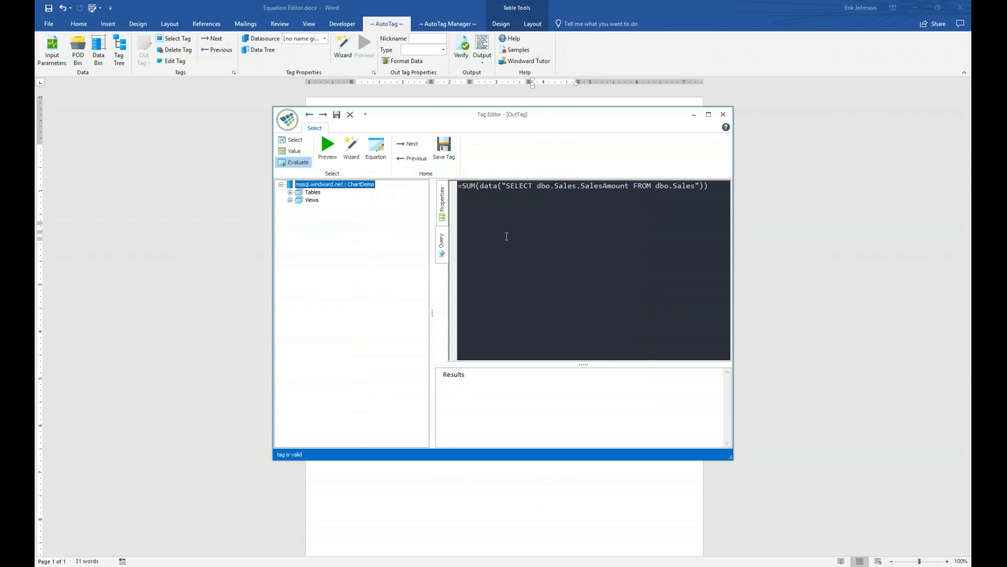
pyautogui.click(449, 149)
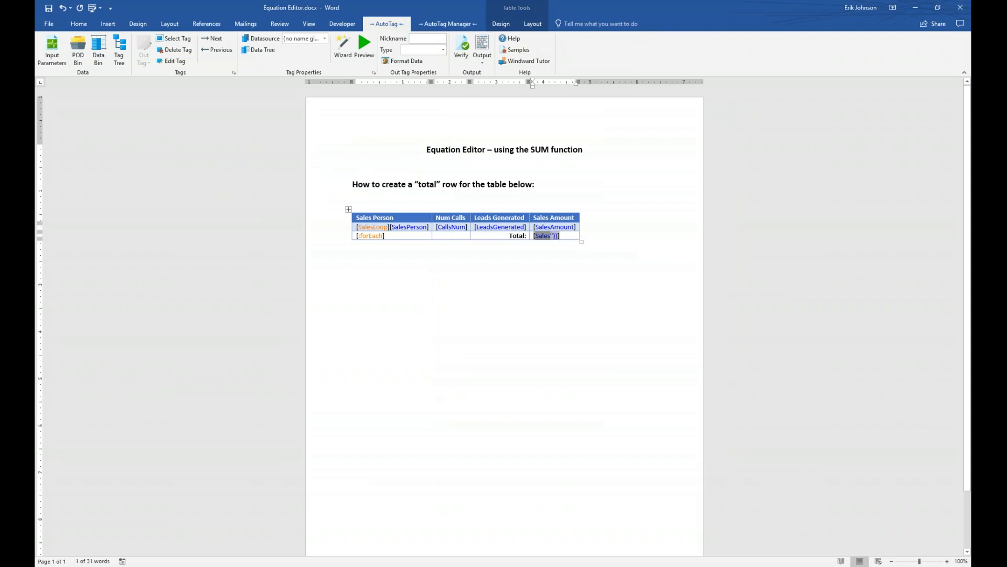
# Format the total row's Out tag data as Currency with the default options
pyautogui.moveTo(547, 235)
pyautogui.click(552, 267)
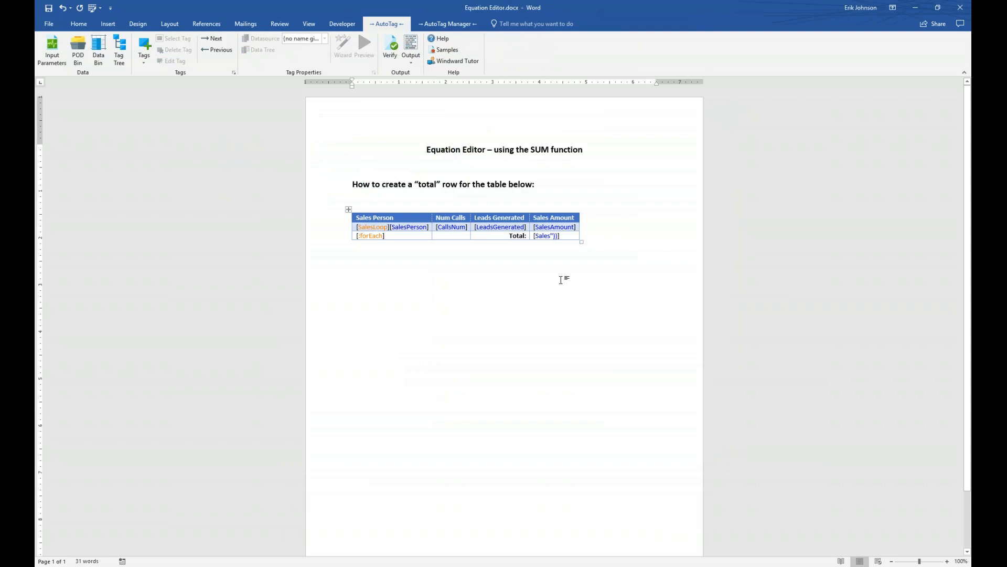
pyautogui.click(548, 236)
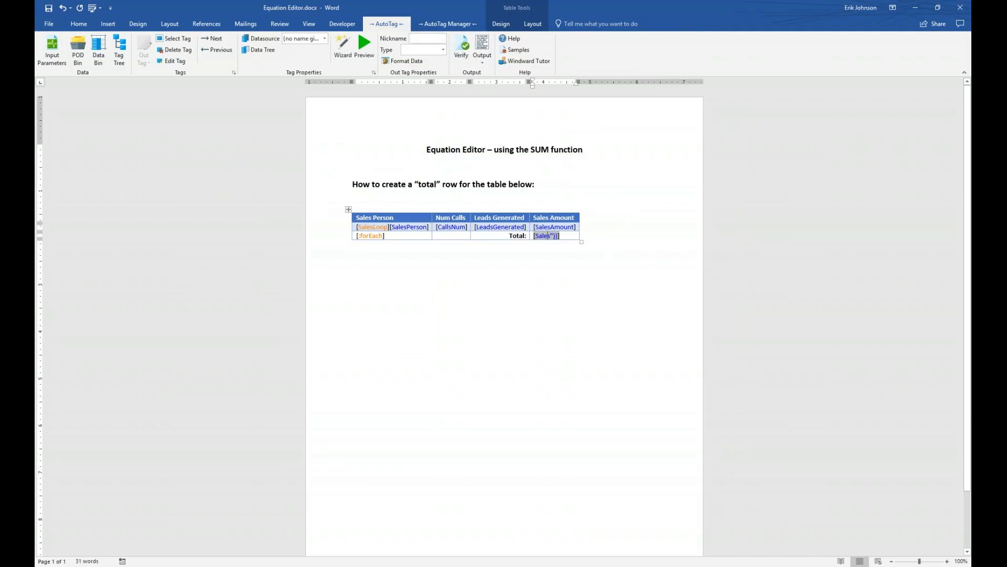
pyautogui.moveTo(548, 235)
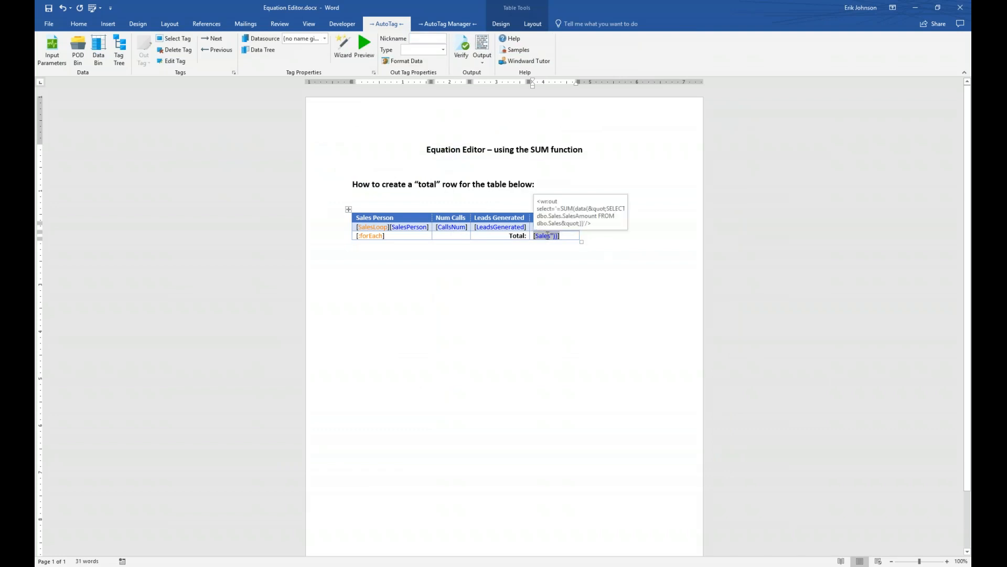
pyautogui.click(418, 63)
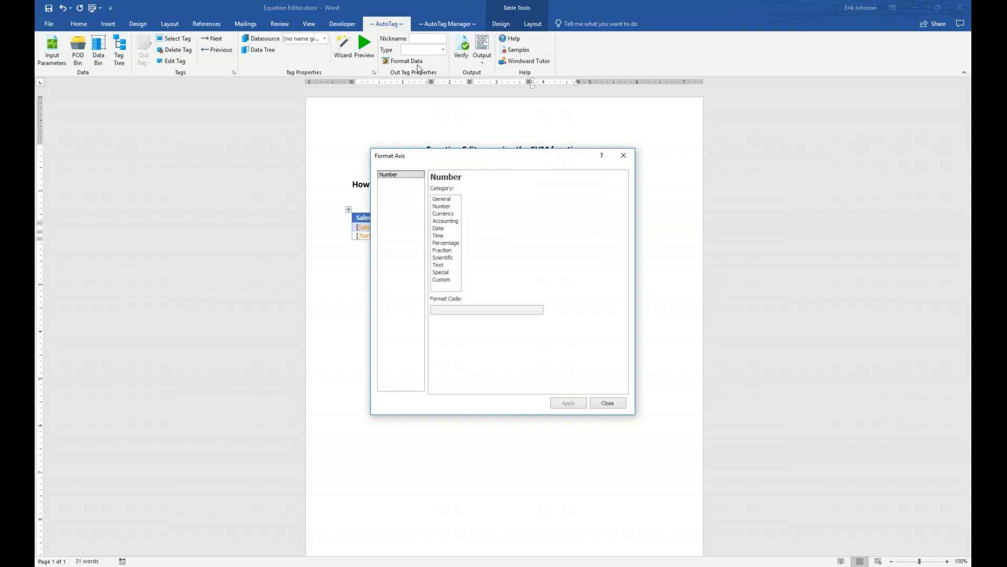
pyautogui.click(450, 214)
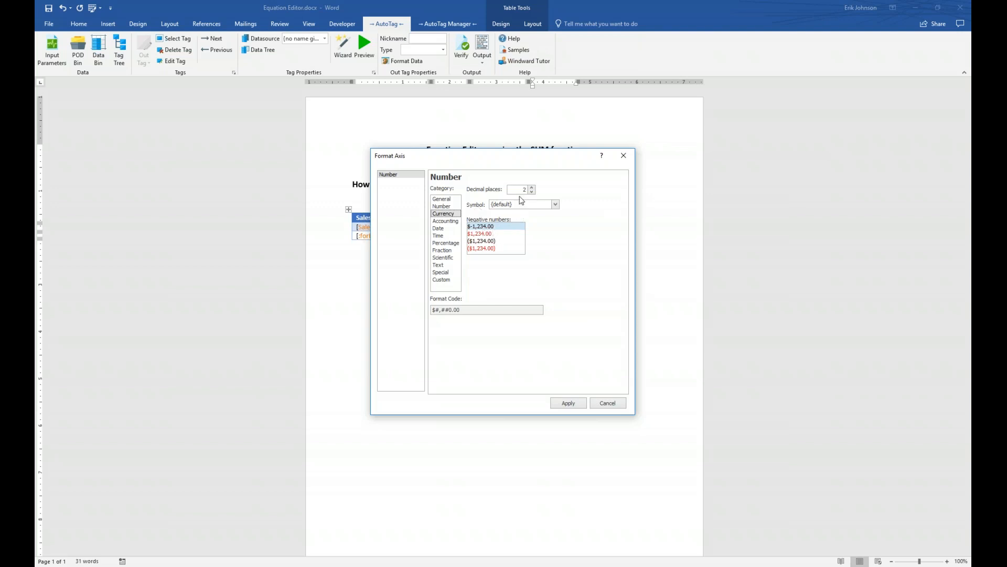
pyautogui.click(571, 403)
pyautogui.click(608, 403)
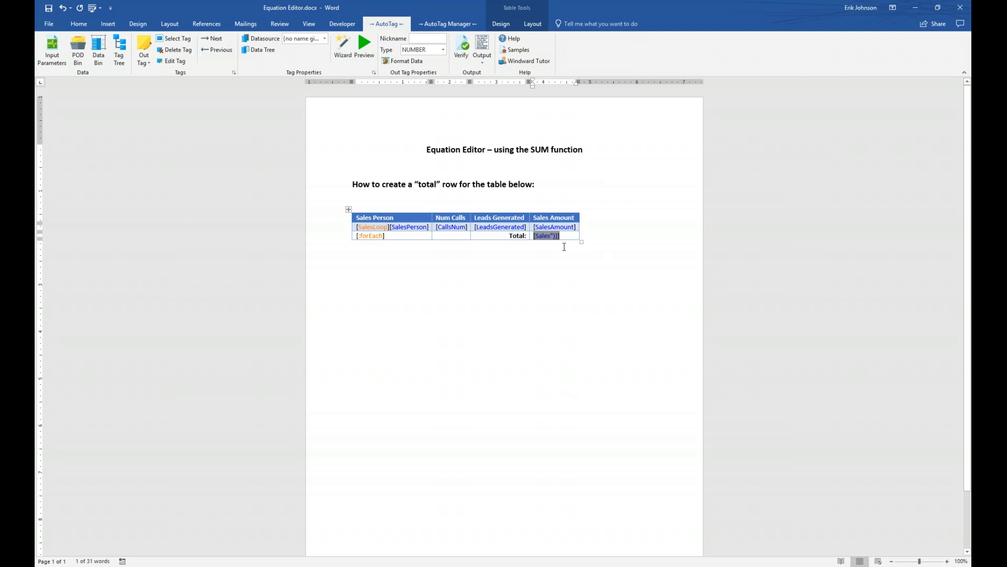
# Make the whole Out tag in the total row's Sales Amount cell bold
pyautogui.click(548, 235)
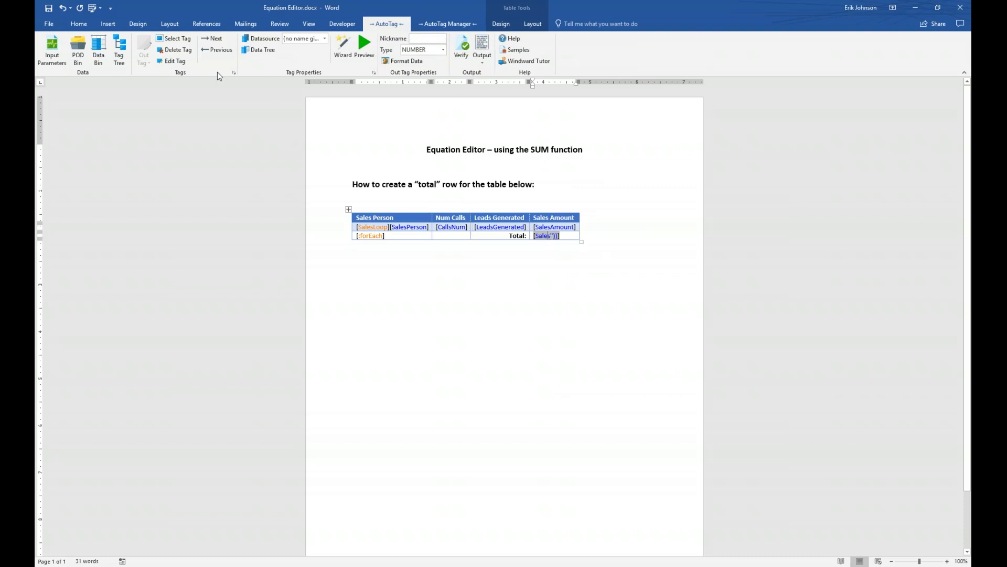
pyautogui.click(167, 41)
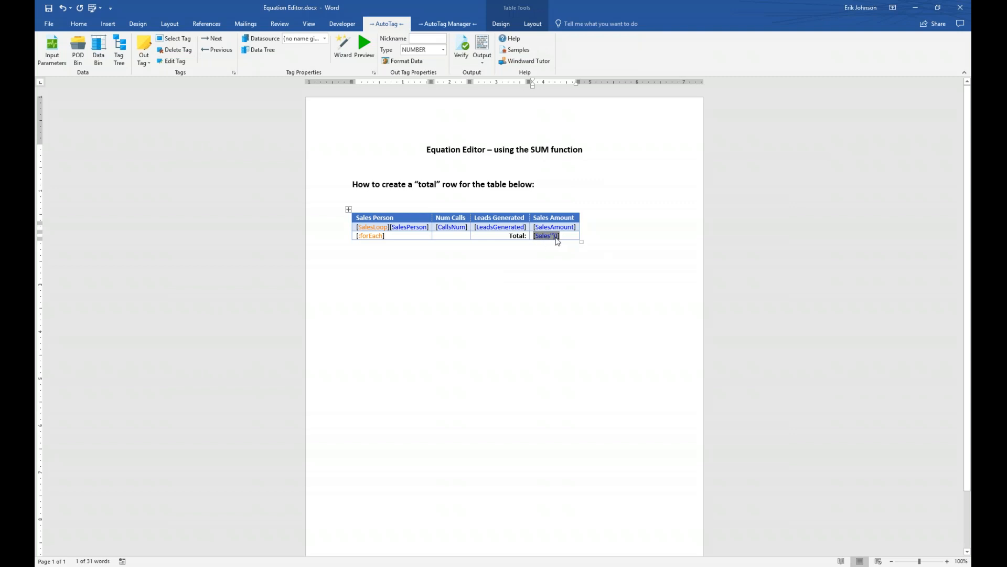
pyautogui.click(79, 23)
pyautogui.click(118, 59)
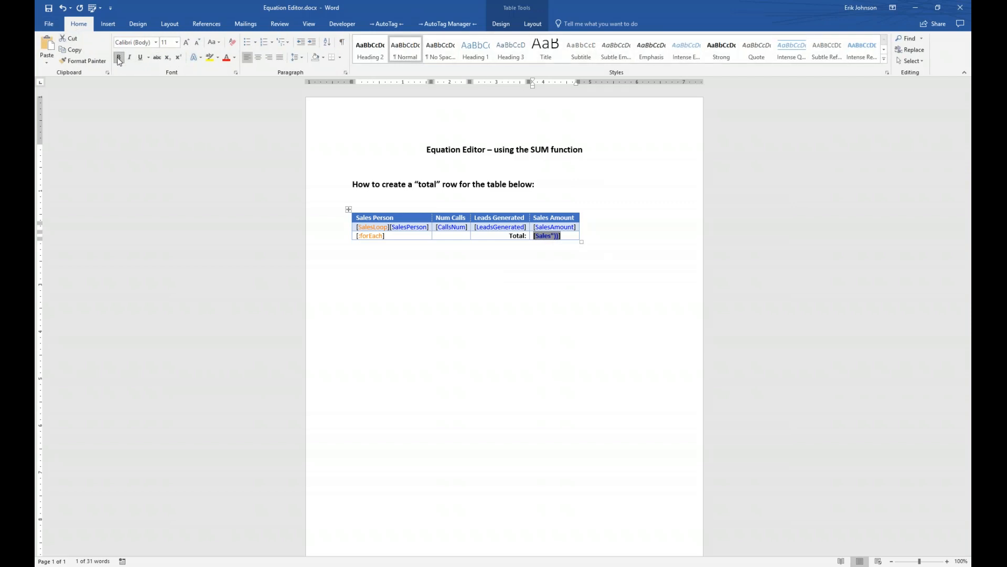
pyautogui.click(596, 312)
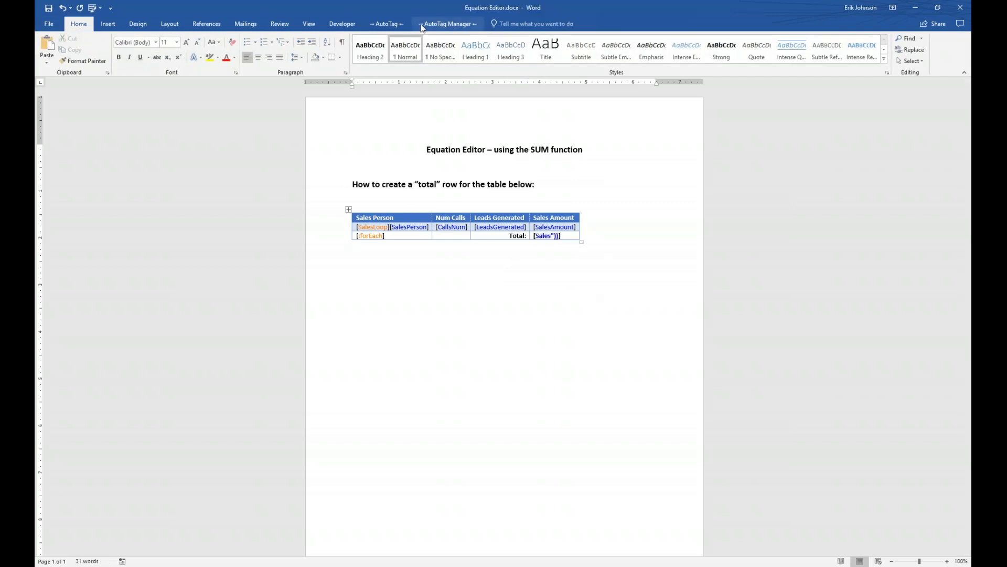
# Generate the report output from the template, saving the document first
pyautogui.click(391, 22)
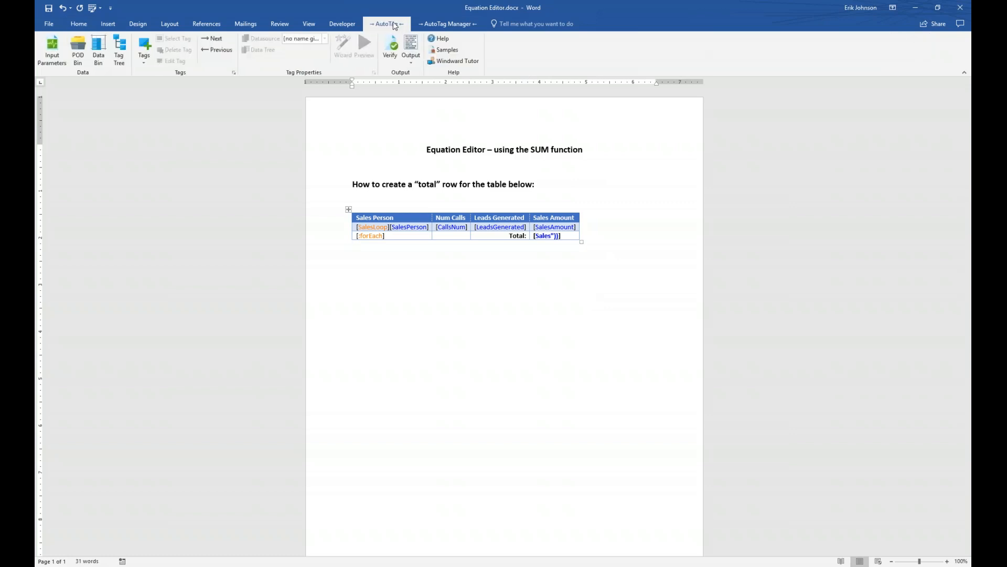
pyautogui.click(411, 44)
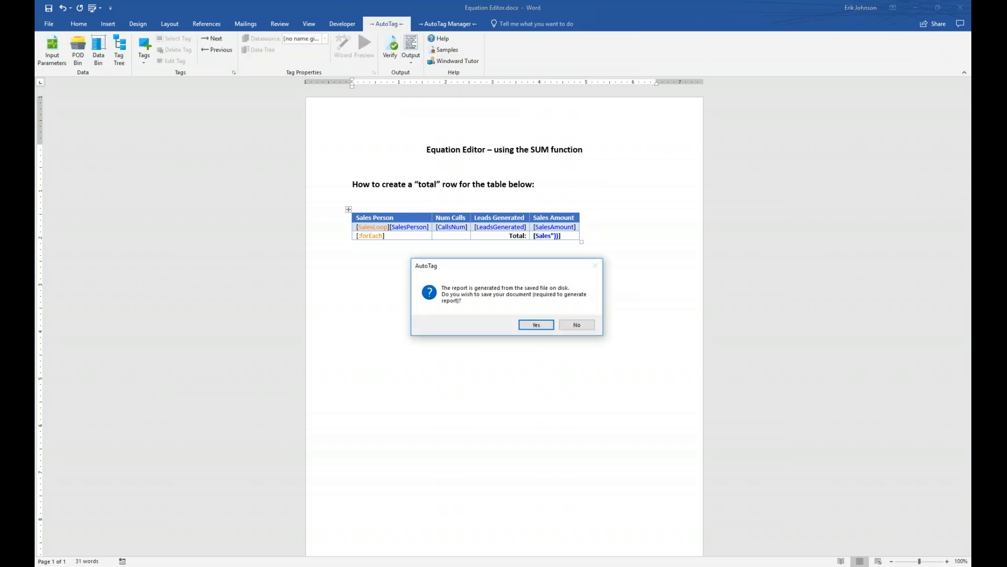
pyautogui.press('Return')
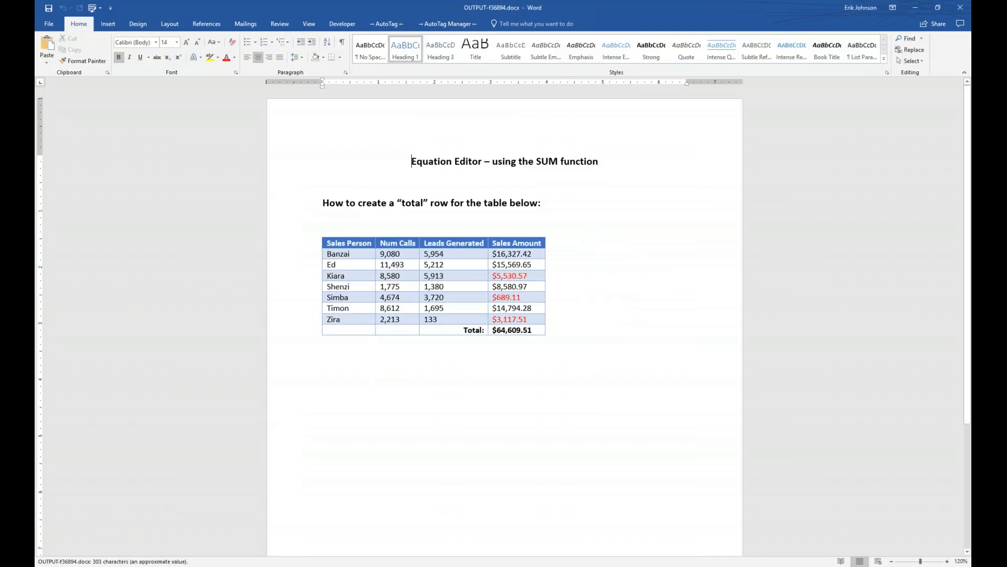
# Compare the generated report side by side with the template, close the report and maximize the template window
pyautogui.press('super+Right')
pyautogui.press('Return')
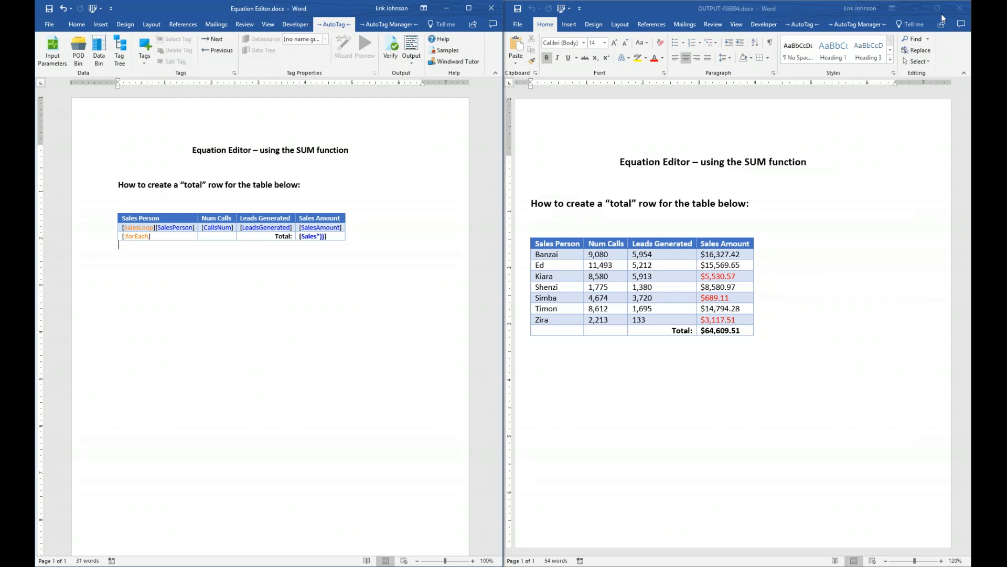
pyautogui.click(958, 10)
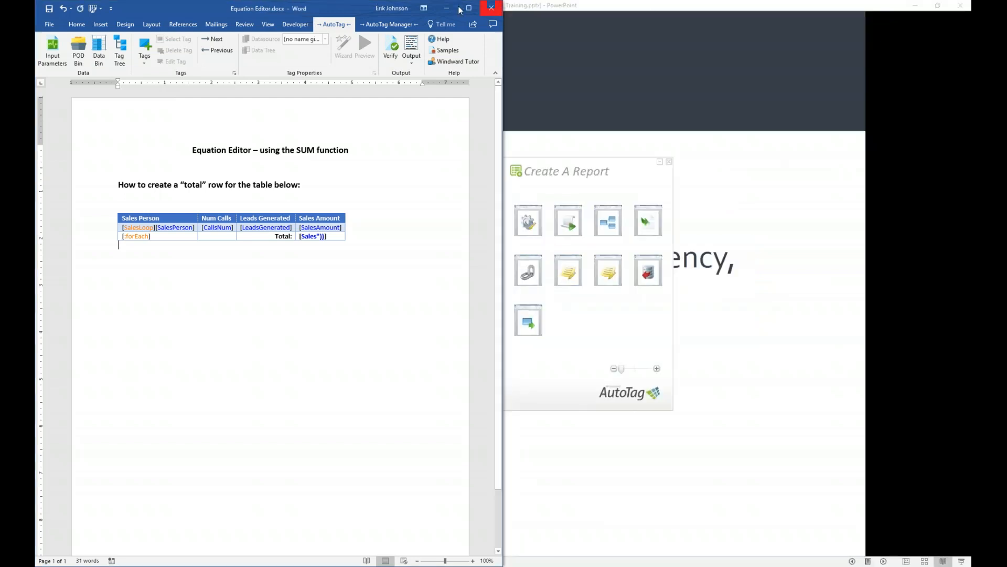
pyautogui.click(471, 8)
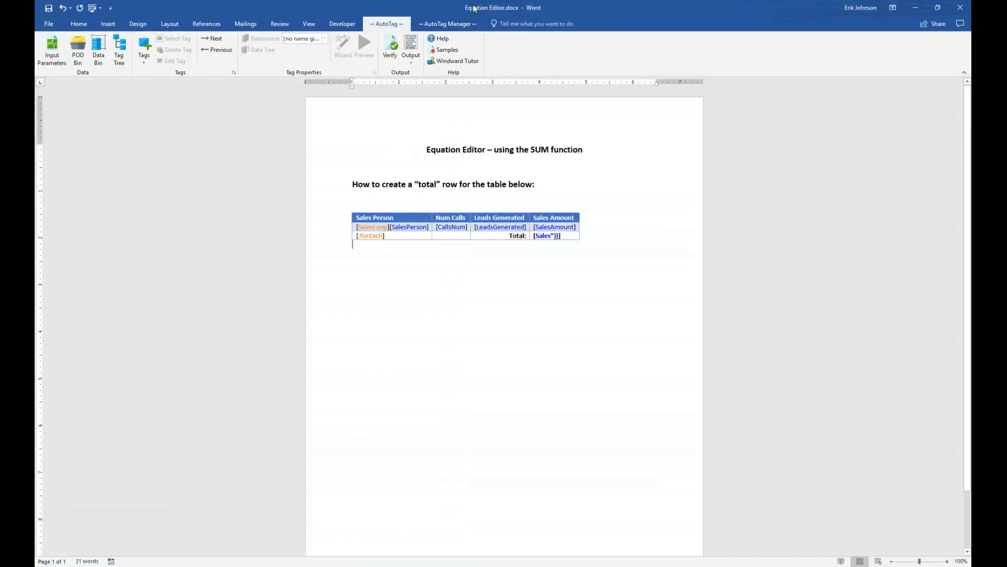
# Open the If Tag sample template from the SQL tag tutorials in the sample templates
pyautogui.click(457, 27)
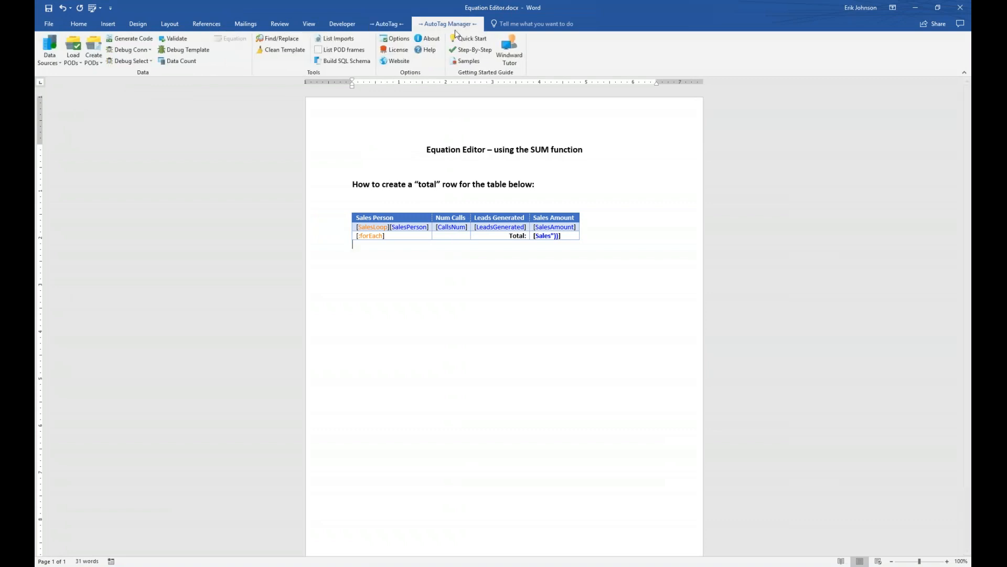
pyautogui.click(463, 63)
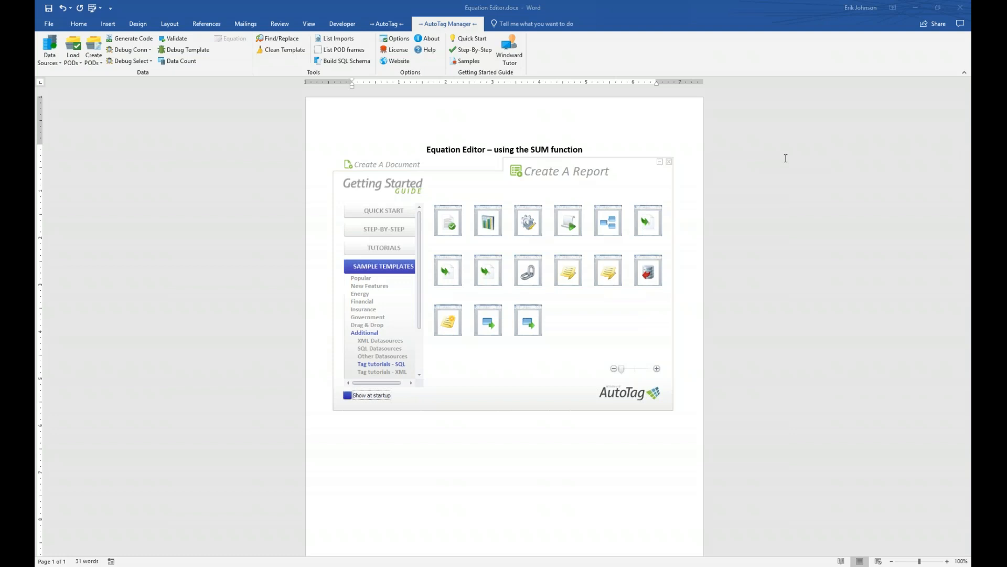
pyautogui.moveTo(607, 224)
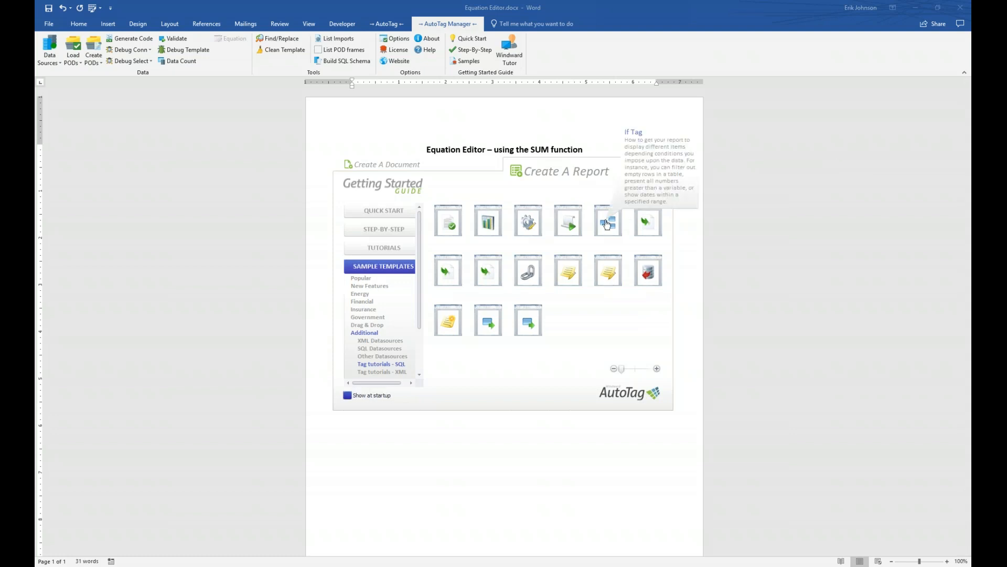
pyautogui.click(607, 224)
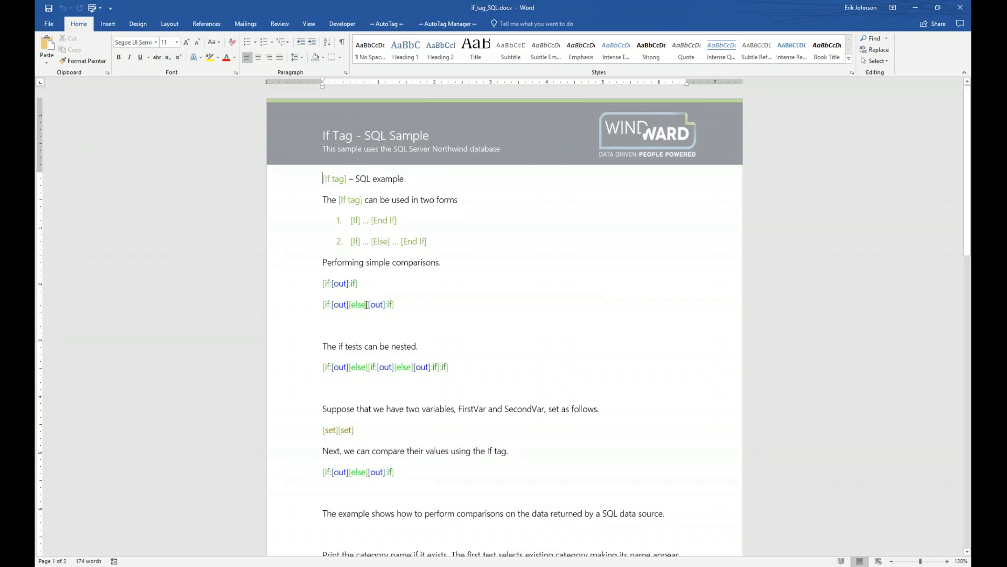
# Preview the select of the first If tag under "Performing simple comparisons", checking its condition, and close the results
pyautogui.click(328, 284)
pyautogui.moveTo(326, 287)
pyautogui.click(345, 283)
pyautogui.click(324, 284)
pyautogui.click(387, 23)
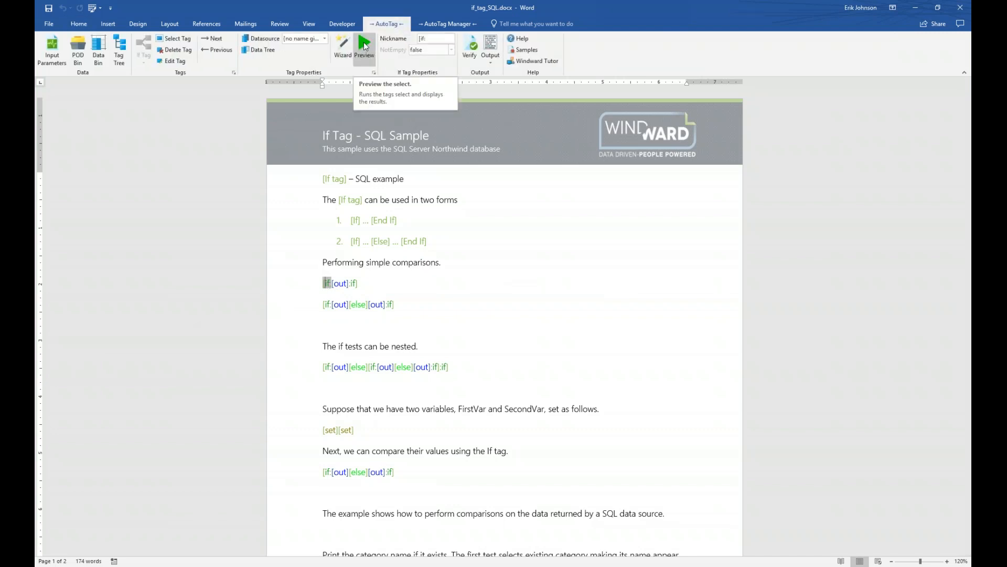
pyautogui.click(366, 47)
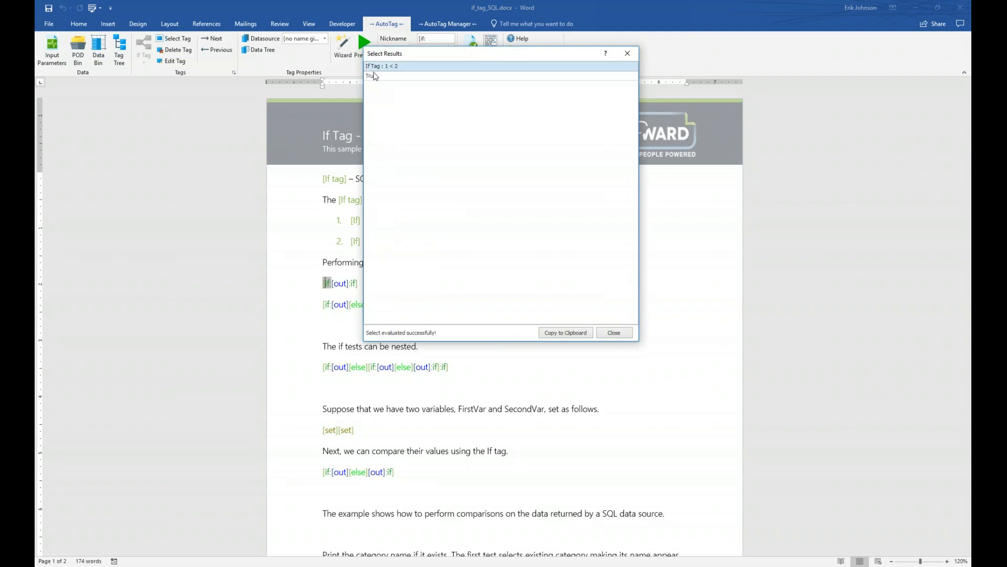
pyautogui.moveTo(421, 51); pyautogui.dragTo(444, 185)
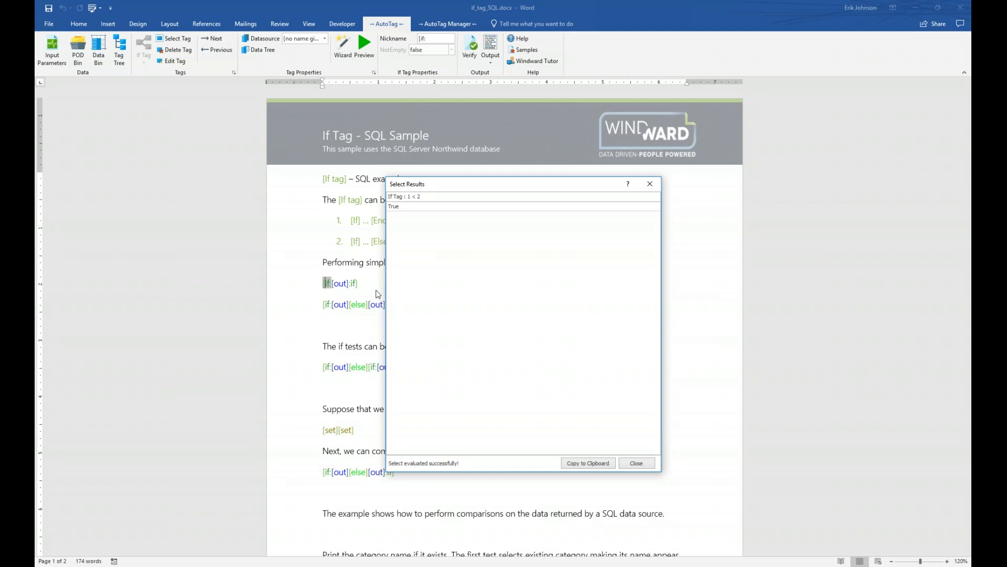
pyautogui.click(651, 184)
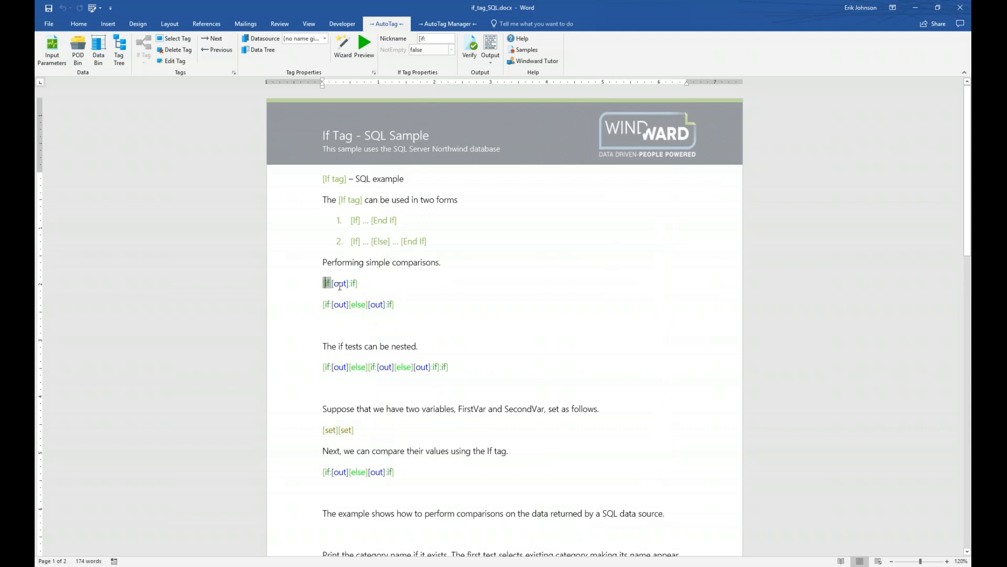
# Preview the Out tag inside the first simple comparison and close the results
pyautogui.moveTo(344, 288)
pyautogui.click(336, 283)
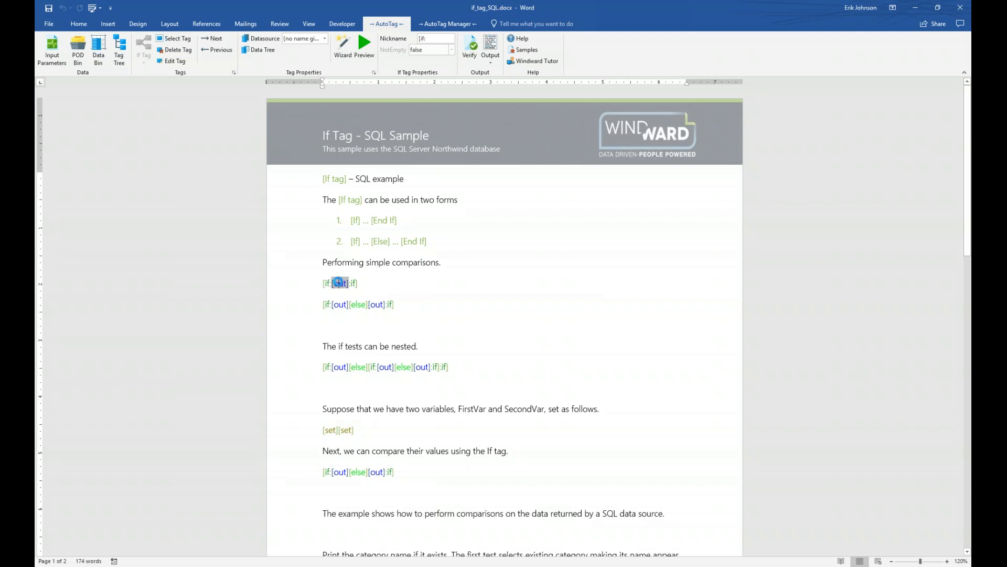
pyautogui.click(367, 51)
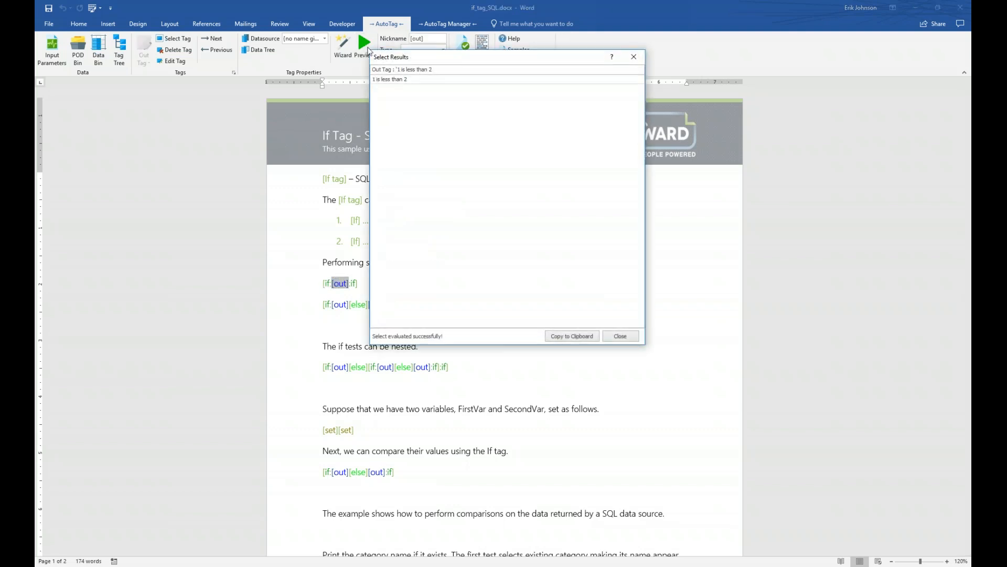
pyautogui.moveTo(446, 58); pyautogui.dragTo(492, 208)
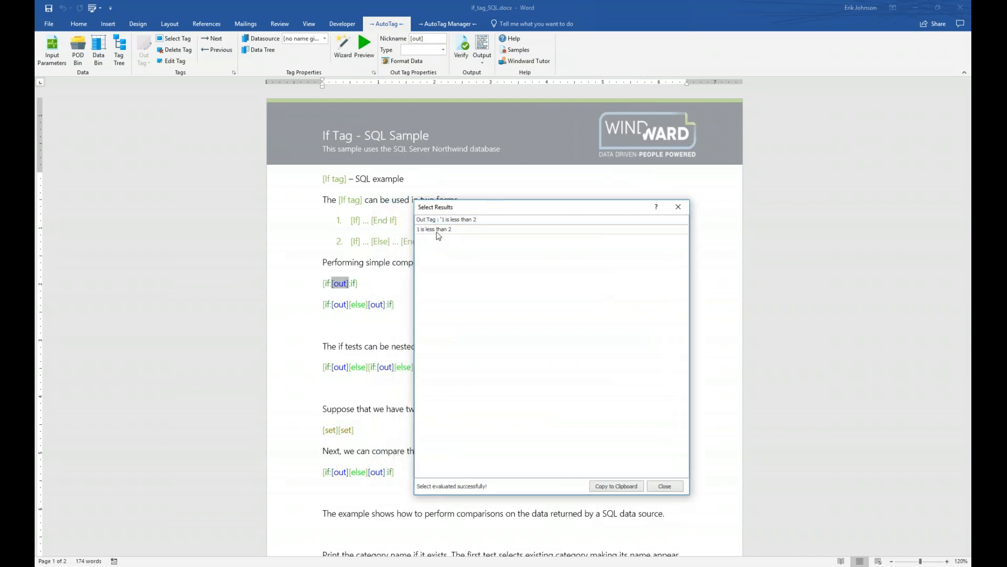
pyautogui.click(667, 487)
# Generate the report output from the If Tag template and place it side by side with the template
pyautogui.click(481, 48)
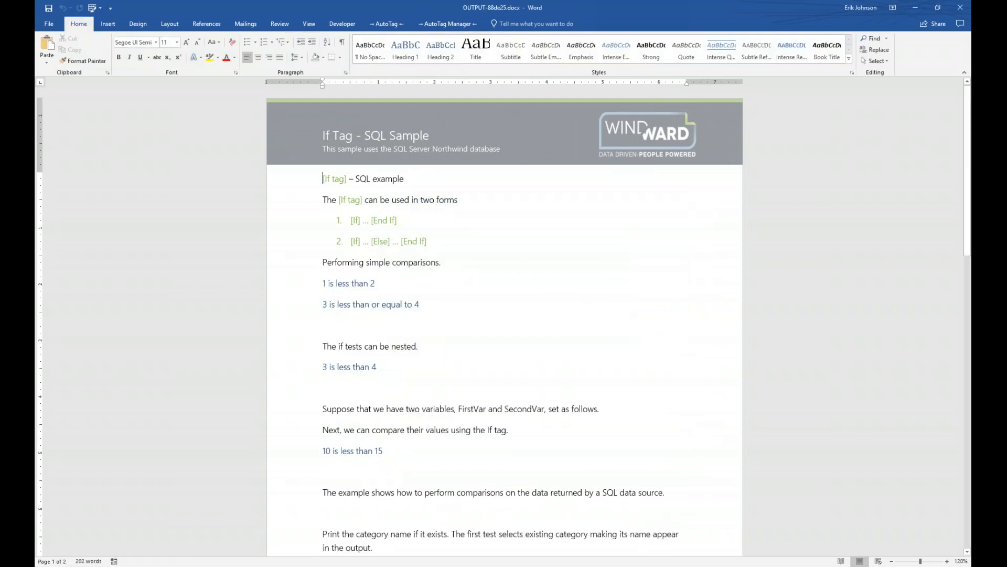
pyautogui.press('Return')
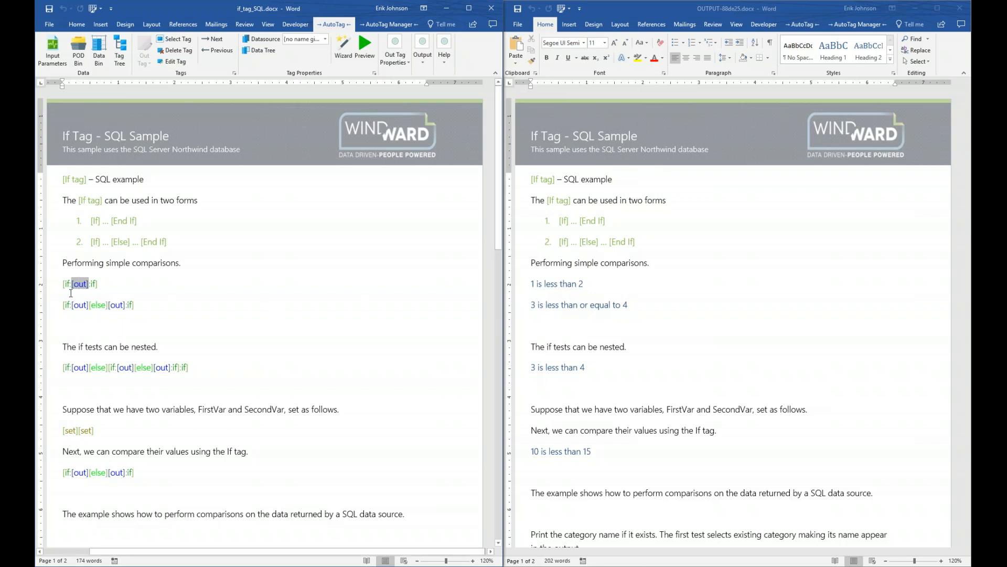
pyautogui.moveTo(67, 282)
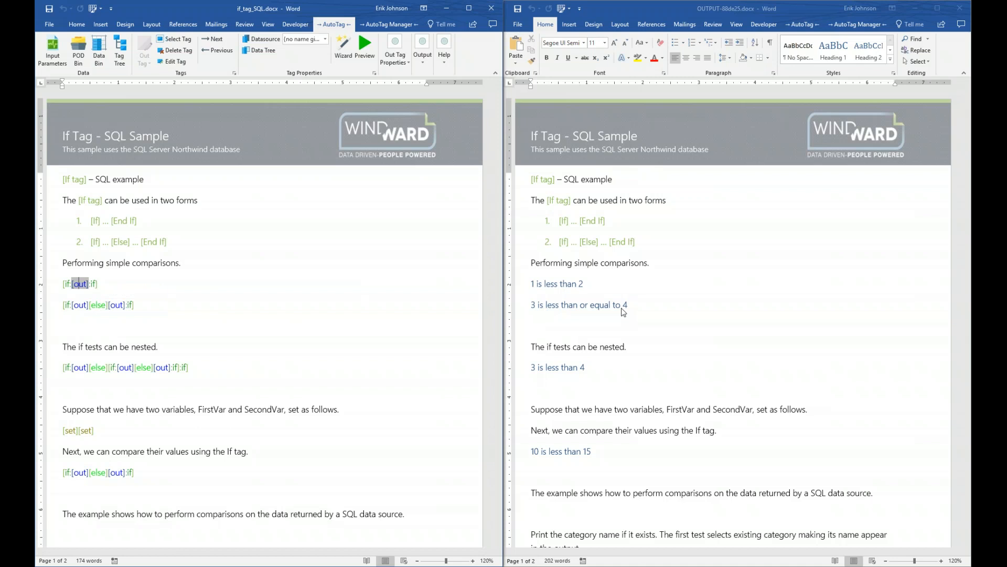
# Preview the condition of the If tag in the second simple comparison, the one with an else branch
pyautogui.click(65, 304)
pyautogui.click(364, 46)
pyautogui.moveTo(471, 67); pyautogui.dragTo(338, 241)
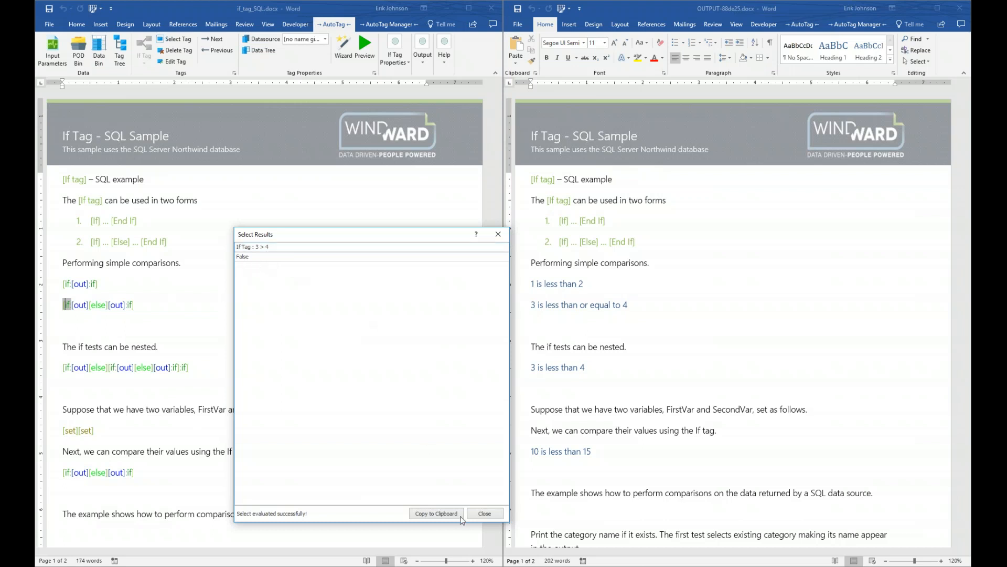
pyautogui.click(484, 514)
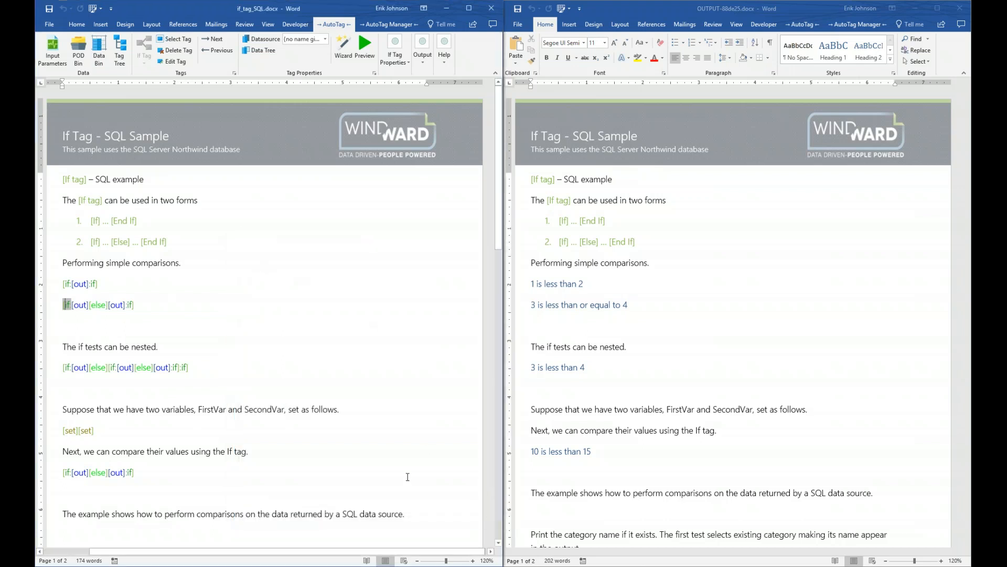
# Inspect the second comparison's Out and Else tags, preview the Out tag after the else, and compare it with the report
pyautogui.click(80, 305)
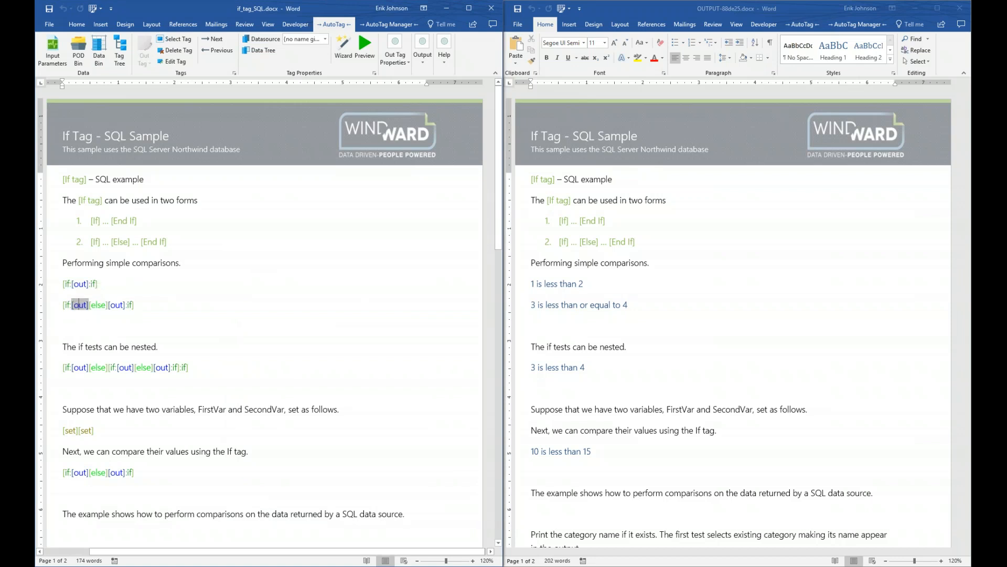
pyautogui.click(100, 305)
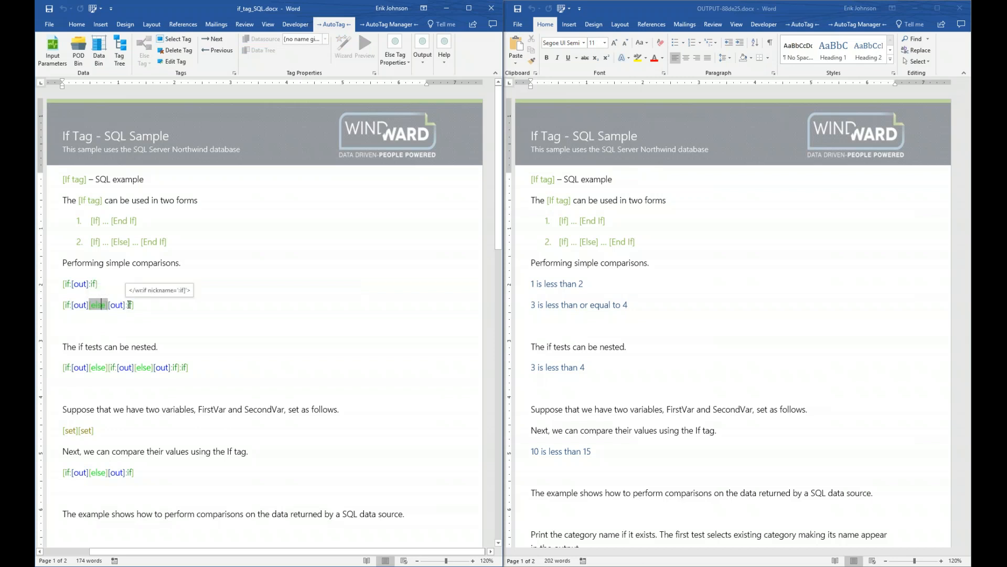
pyautogui.click(114, 305)
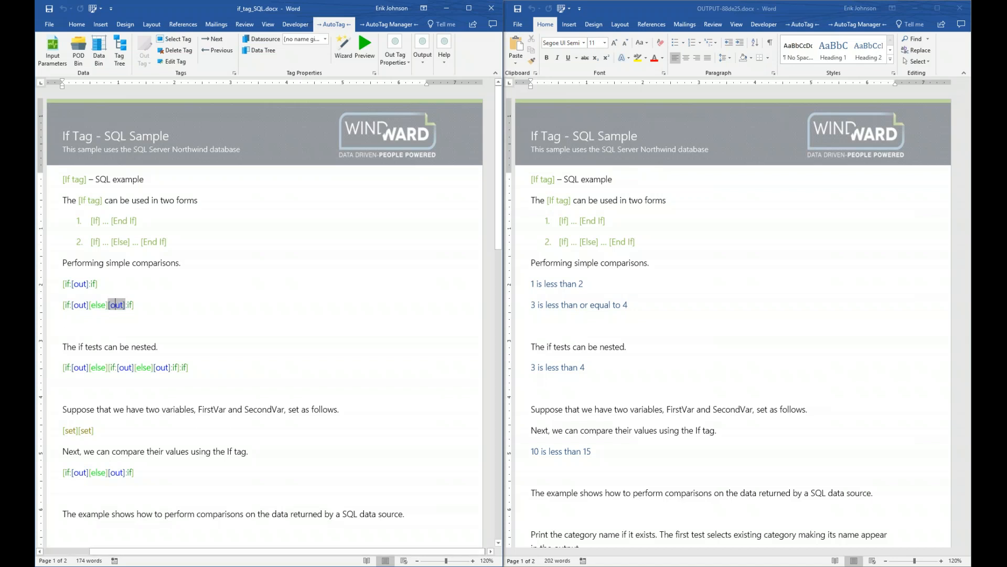
pyautogui.click(365, 49)
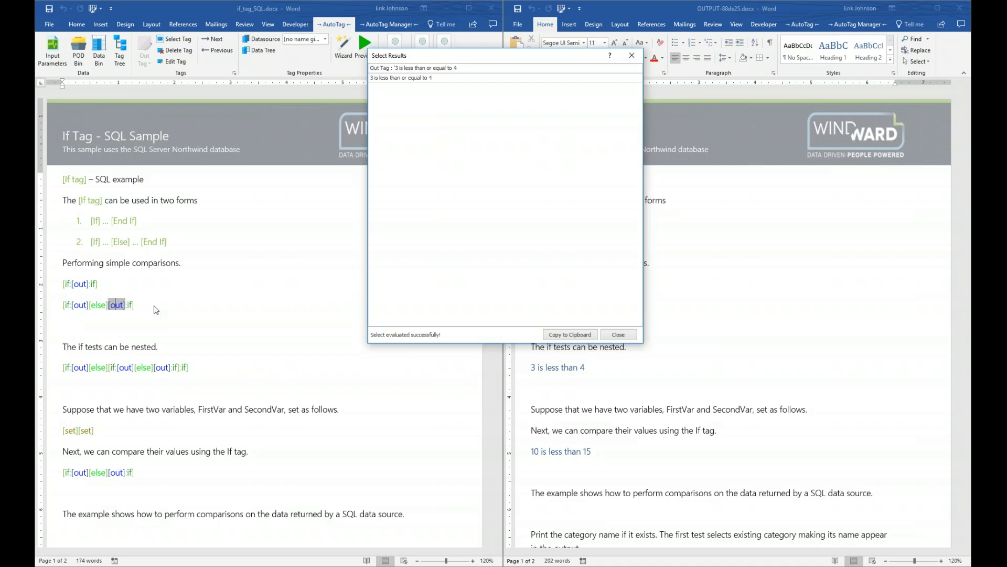
pyautogui.moveTo(497, 58); pyautogui.dragTo(324, 223)
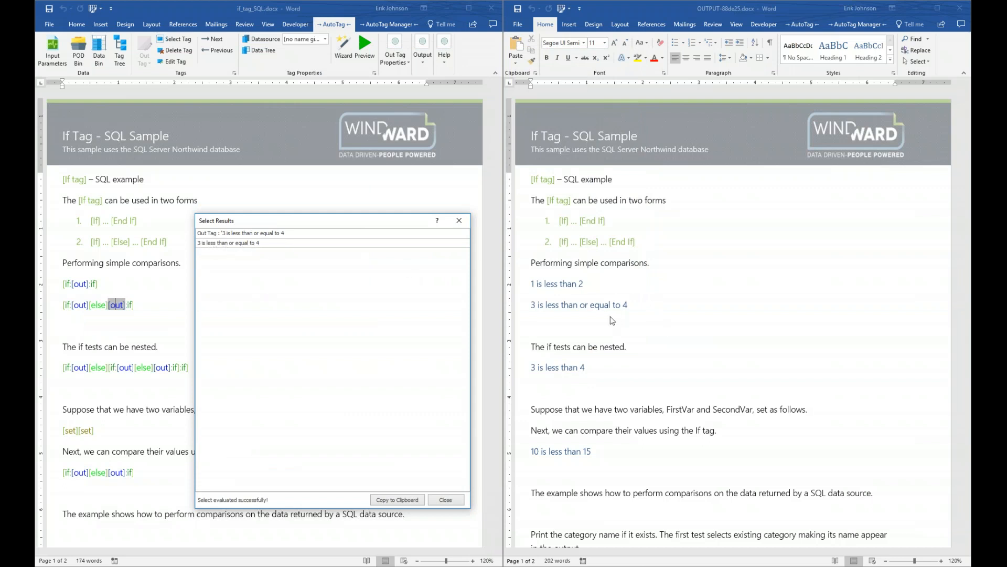
pyautogui.click(464, 224)
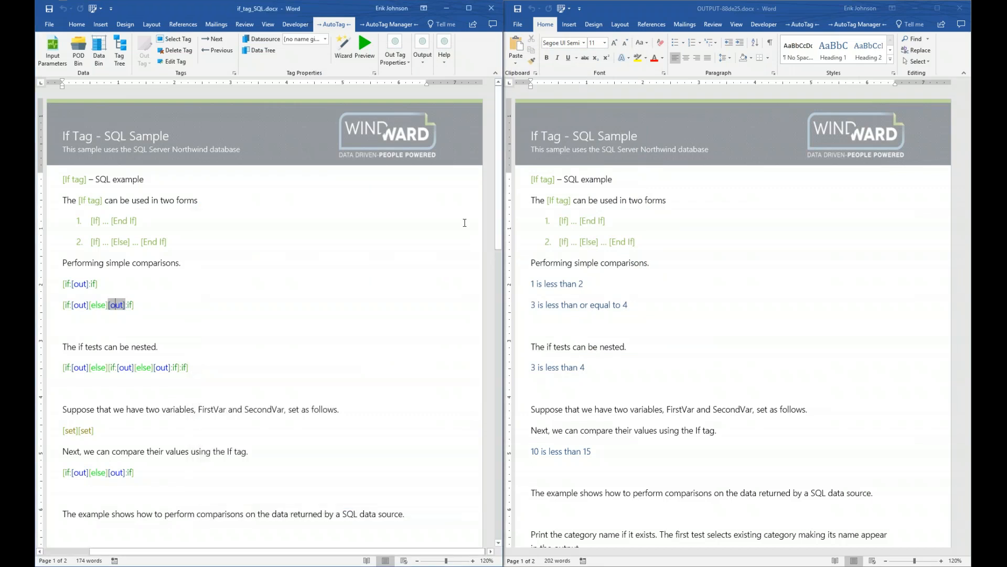
# Preview the Out tag before the else in the second simple comparison and close the results
pyautogui.click(69, 304)
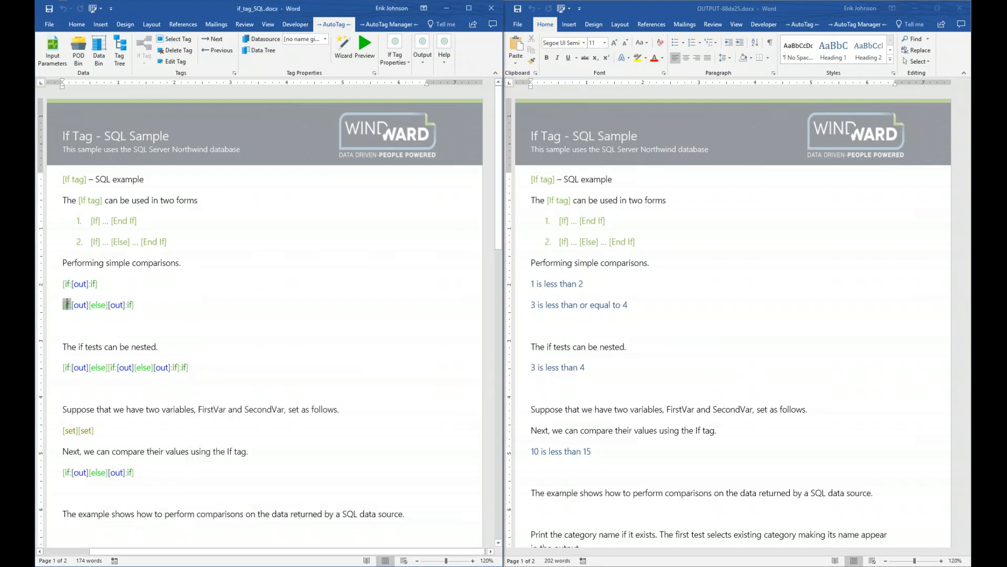
pyautogui.click(79, 305)
pyautogui.click(365, 46)
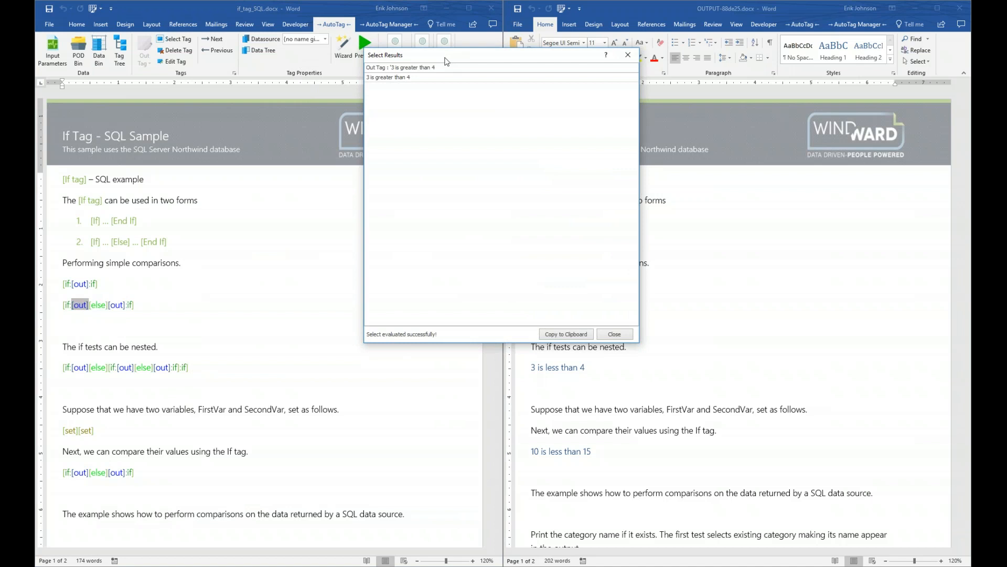
pyautogui.moveTo(451, 58); pyautogui.dragTo(351, 220)
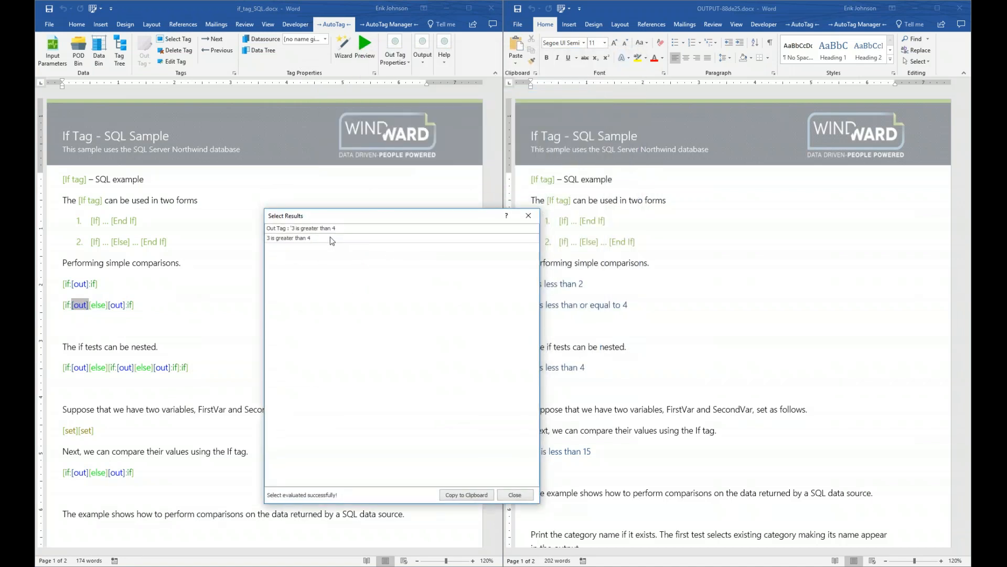
pyautogui.click(329, 231)
pyautogui.click(528, 215)
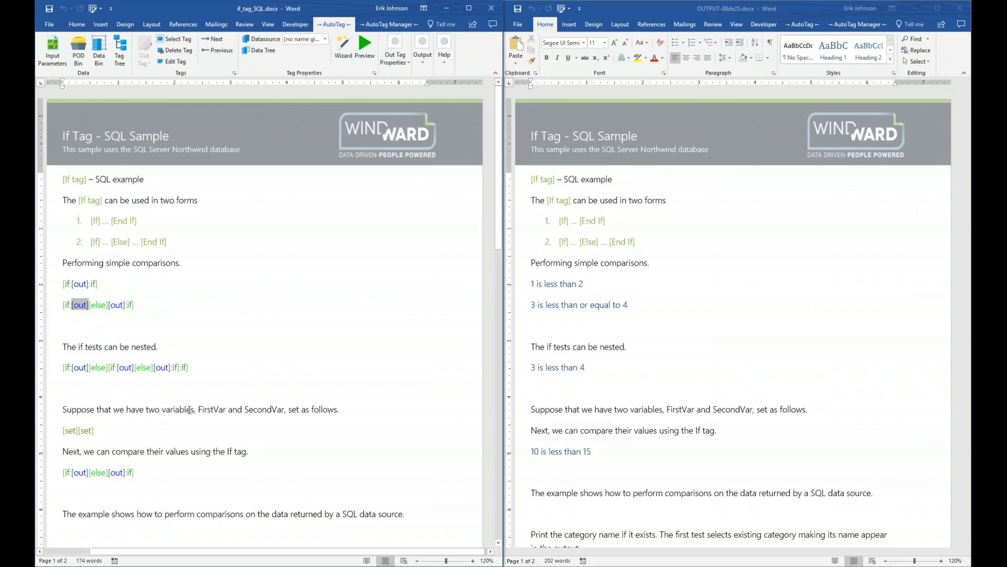
# Close the generated report and, from the maximized template window, open the Switch Tag sample template of the SQL tag tutorials
pyautogui.click(960, 8)
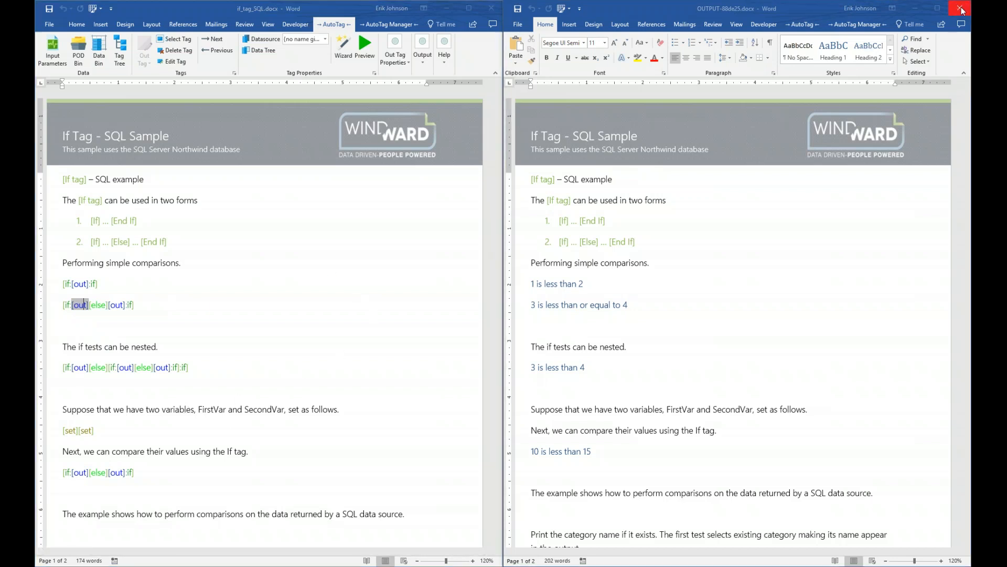
pyautogui.click(469, 8)
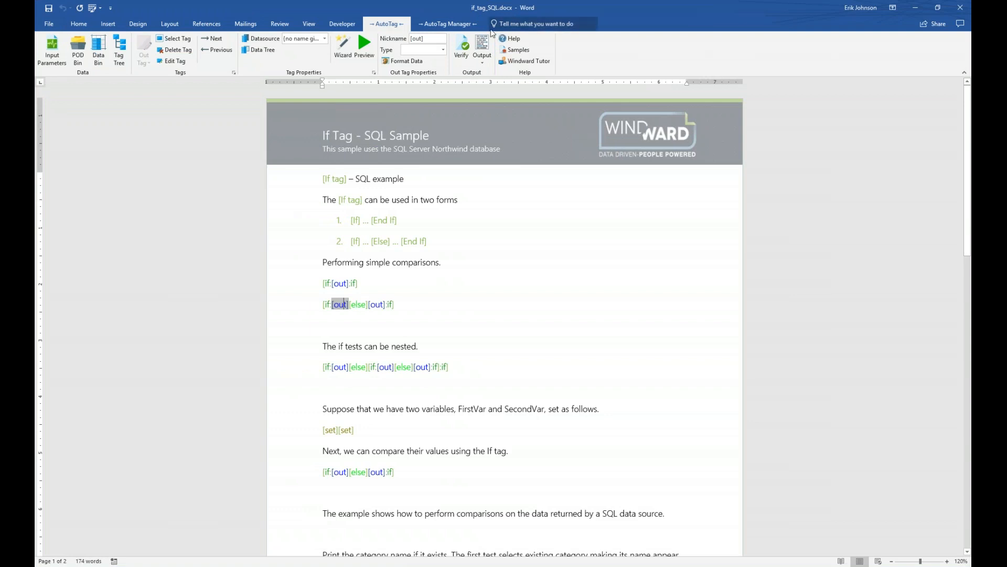
pyautogui.click(462, 24)
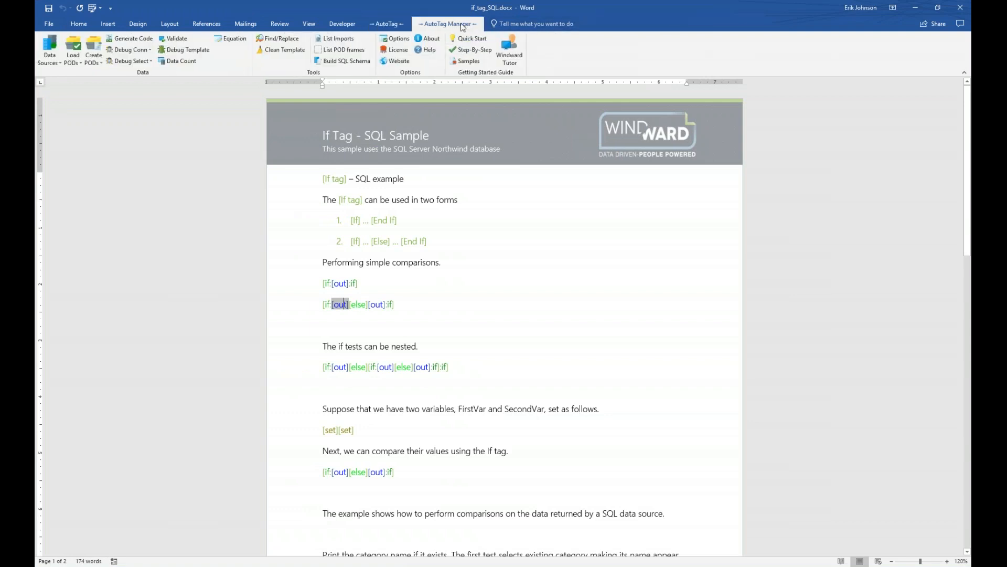
pyautogui.click(476, 61)
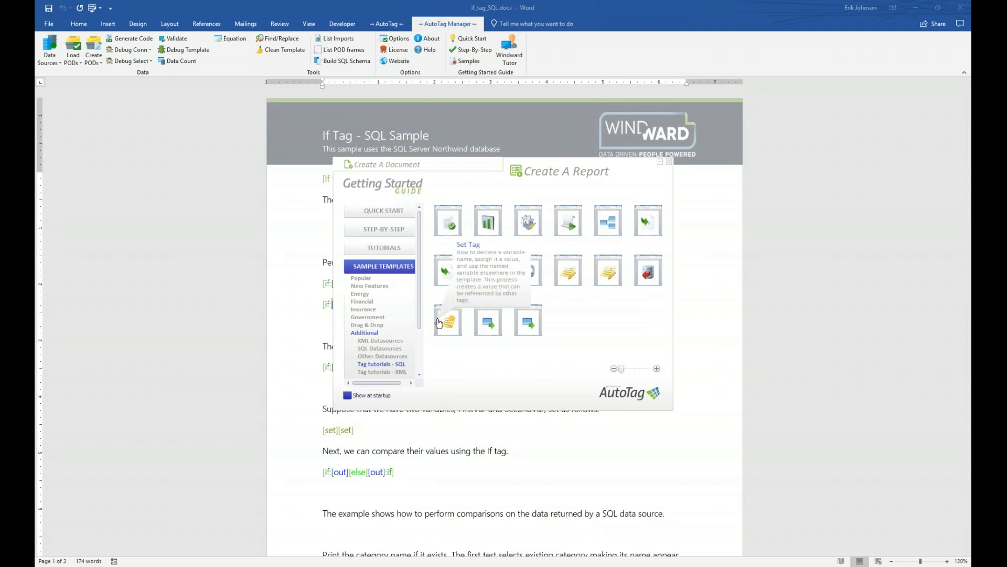
pyautogui.click(528, 326)
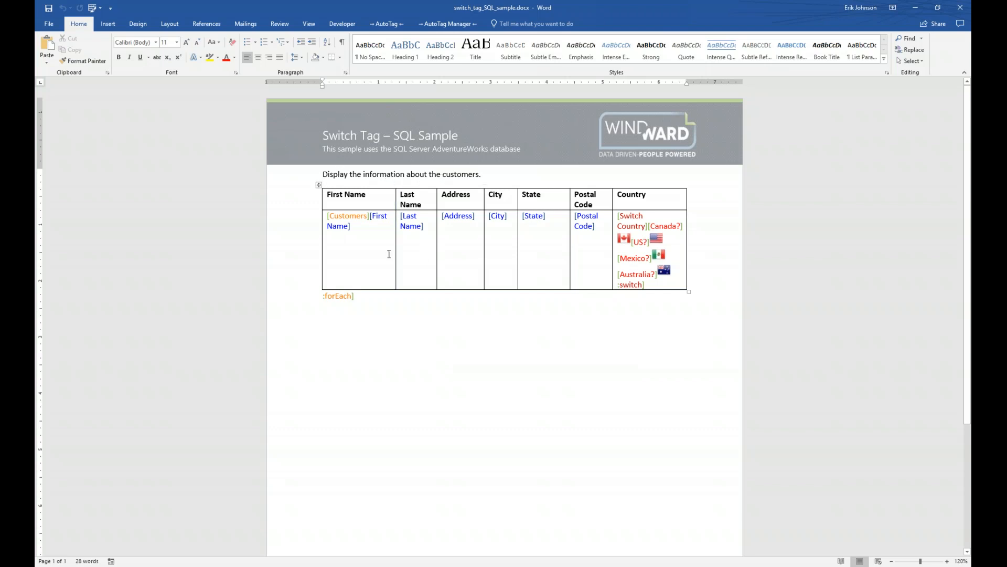
# Preview the data returned by the Customers ForEach tag, check the results across to the address columns, and close the results
pyautogui.click(349, 216)
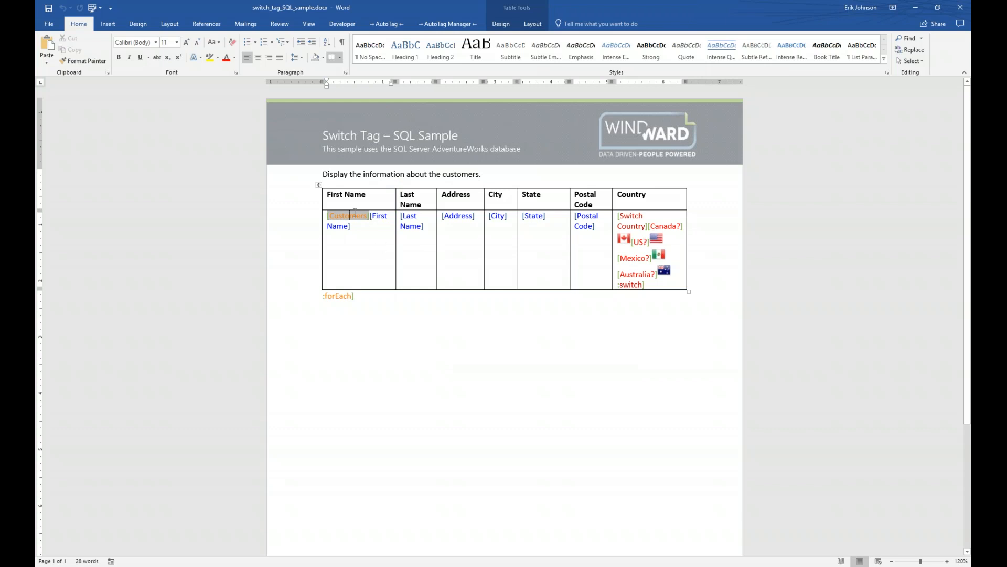
pyautogui.click(389, 24)
pyautogui.click(365, 42)
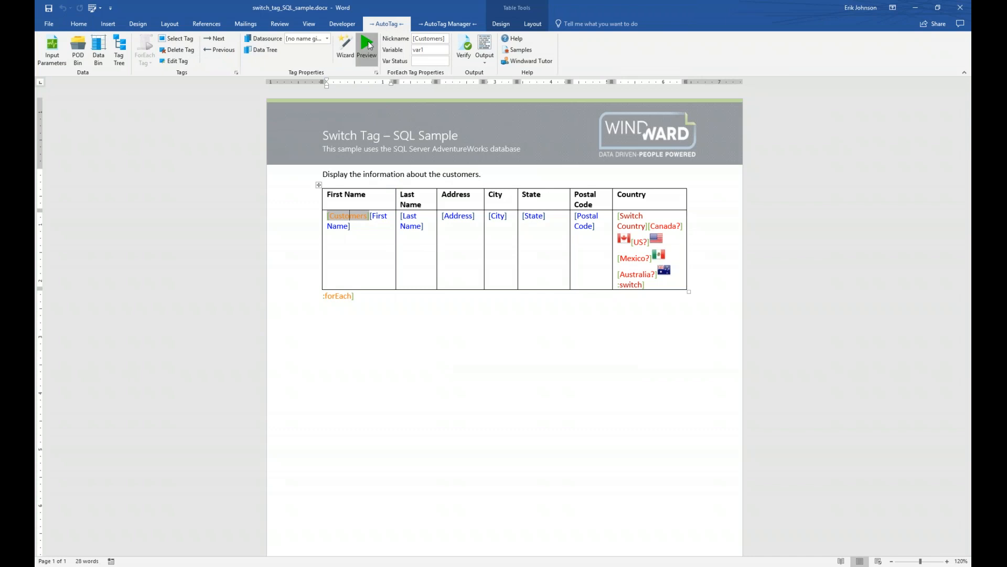
pyautogui.moveTo(435, 53); pyautogui.dragTo(418, 265)
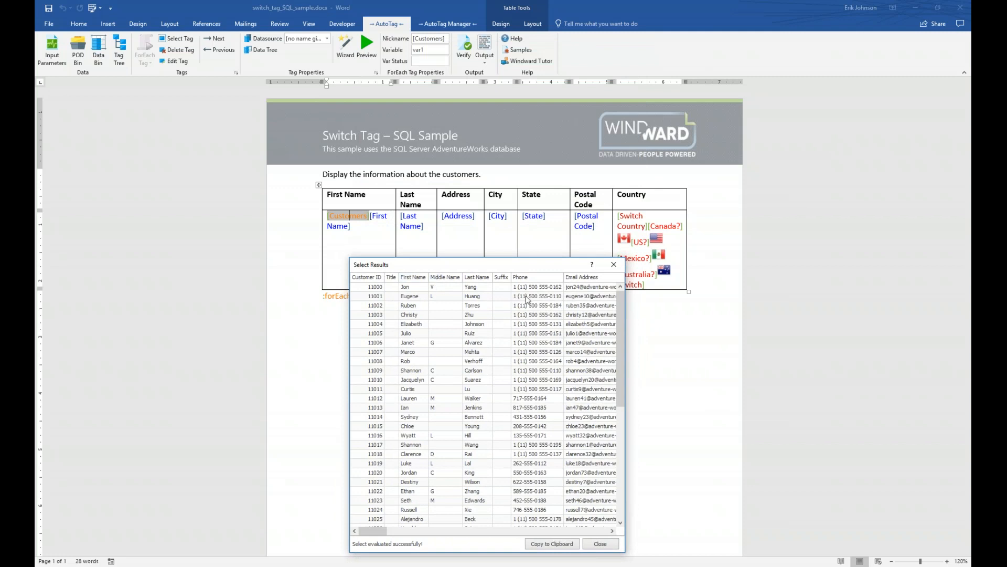
pyautogui.moveTo(373, 531); pyautogui.dragTo(400, 530)
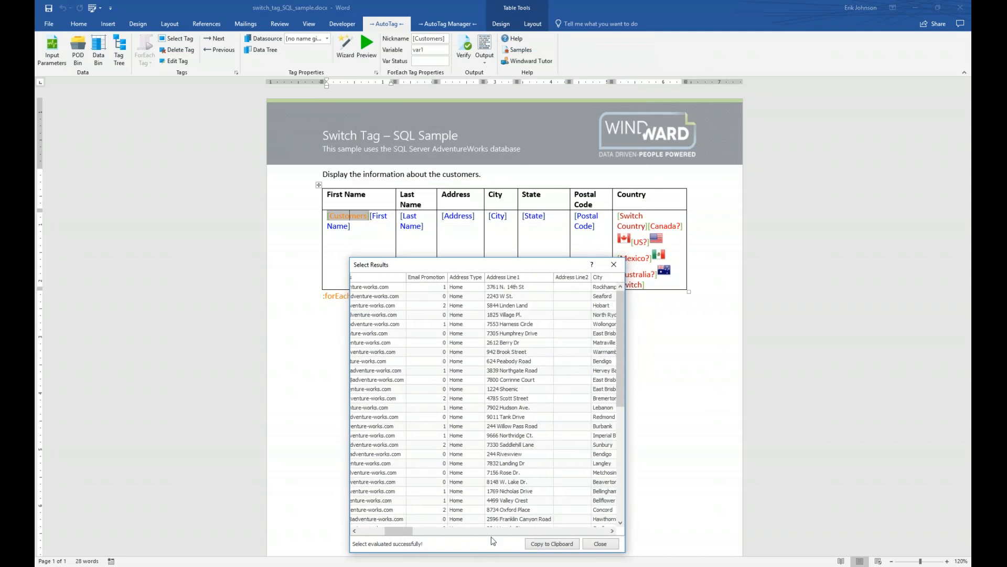
pyautogui.click(613, 265)
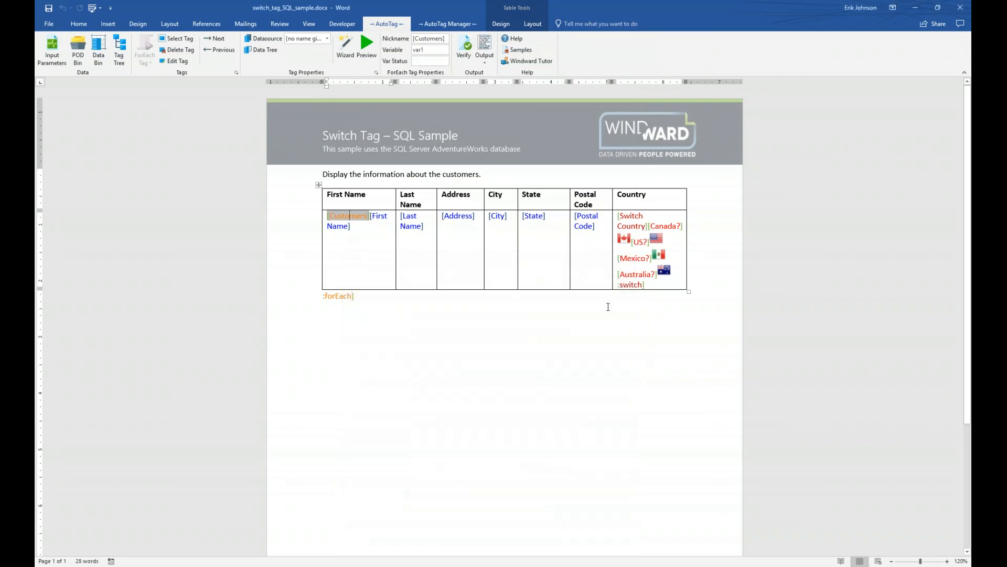
# Inspect the Out tags in the customer row, from First Name through Last Name, Address, City and State to Postal Code
pyautogui.click(382, 217)
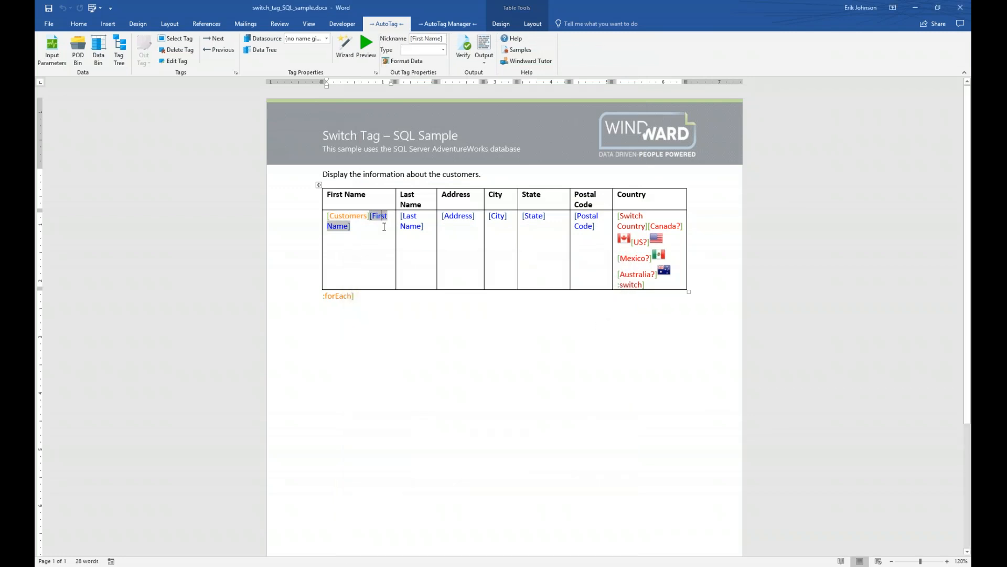
pyautogui.click(412, 220)
pyautogui.click(460, 217)
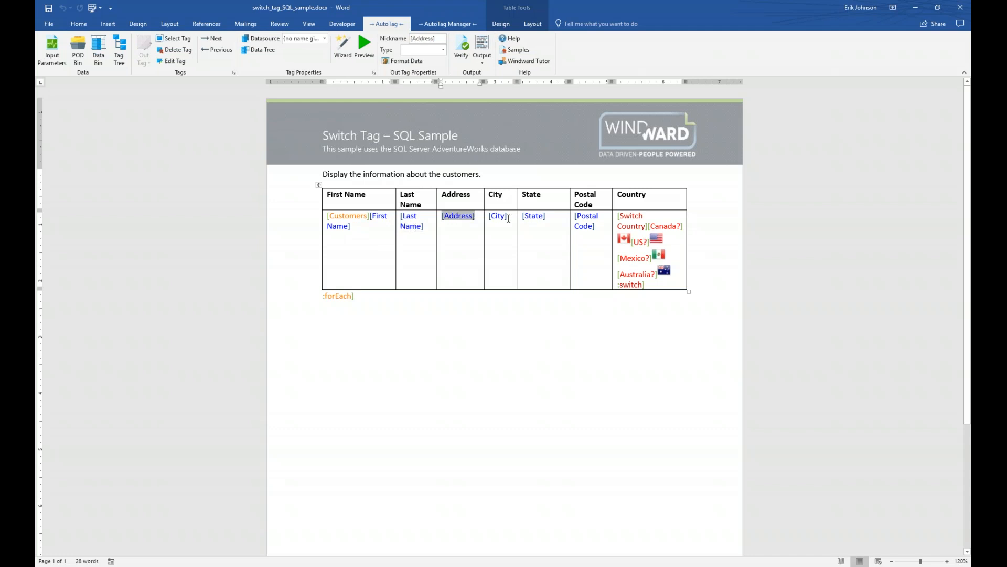
pyautogui.click(509, 218)
pyautogui.click(533, 217)
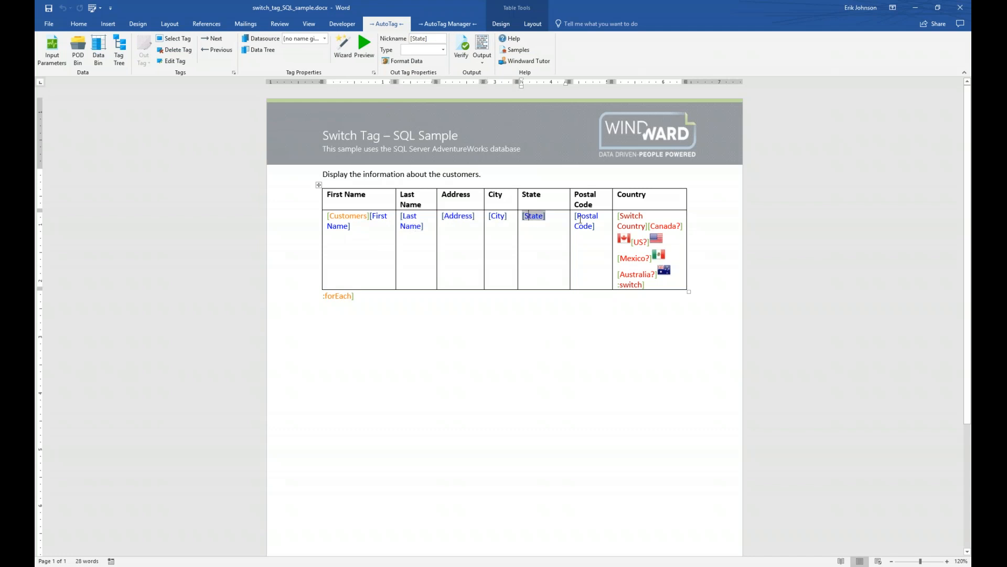
pyautogui.click(580, 219)
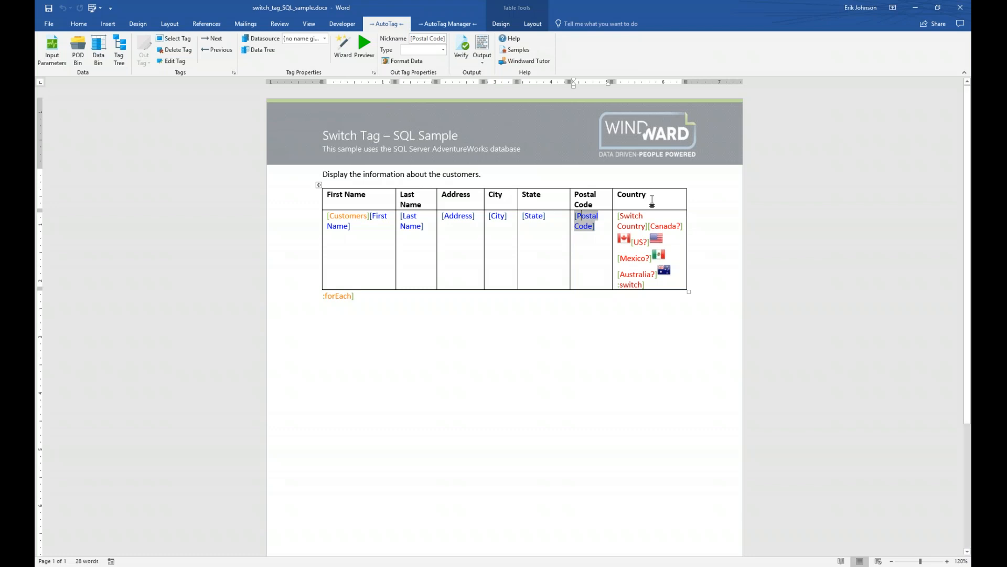
# Inspect the Switch Country tag, its closing switch tag and the Canada case tag in the Country column
pyautogui.click(635, 223)
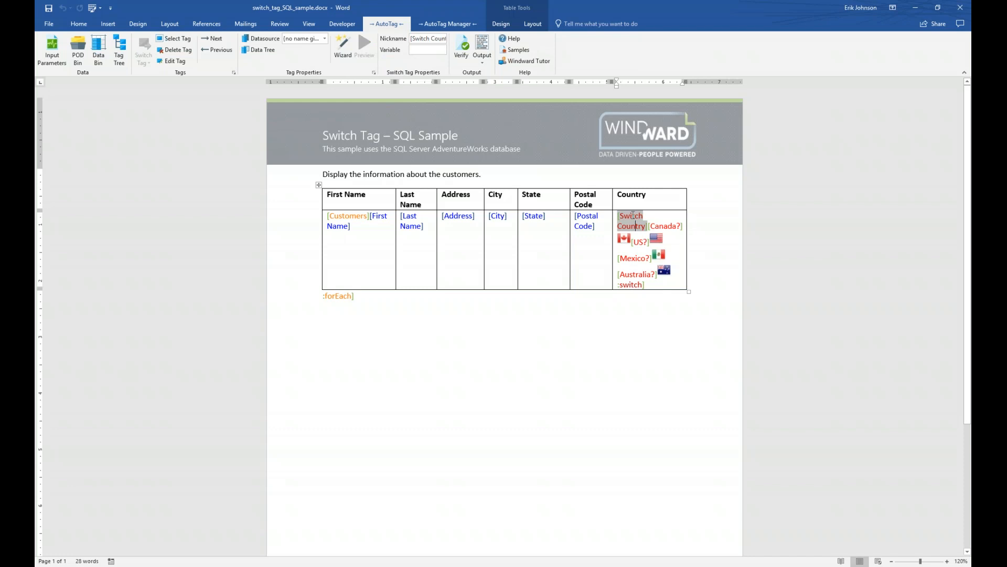
pyautogui.click(630, 284)
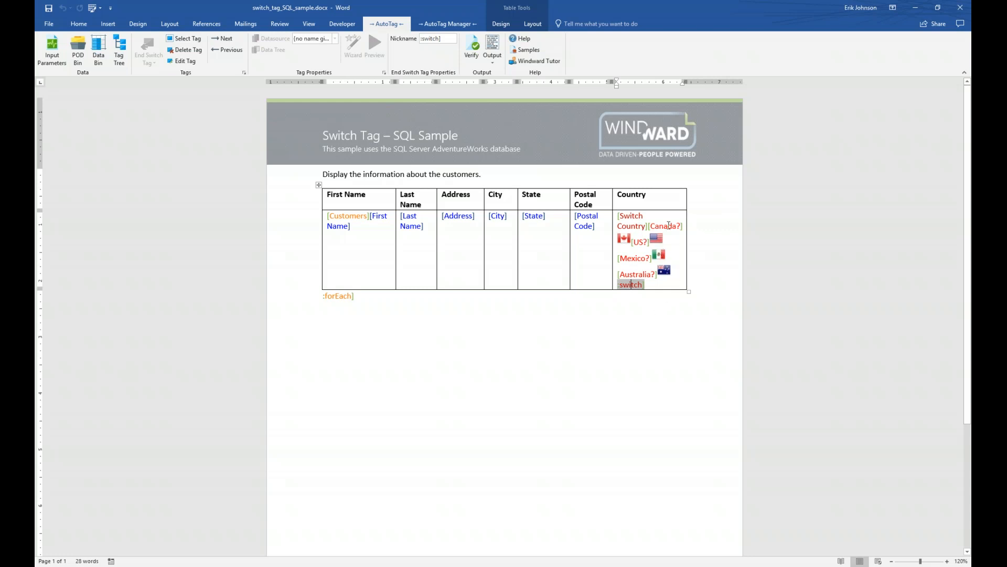
pyautogui.moveTo(669, 224)
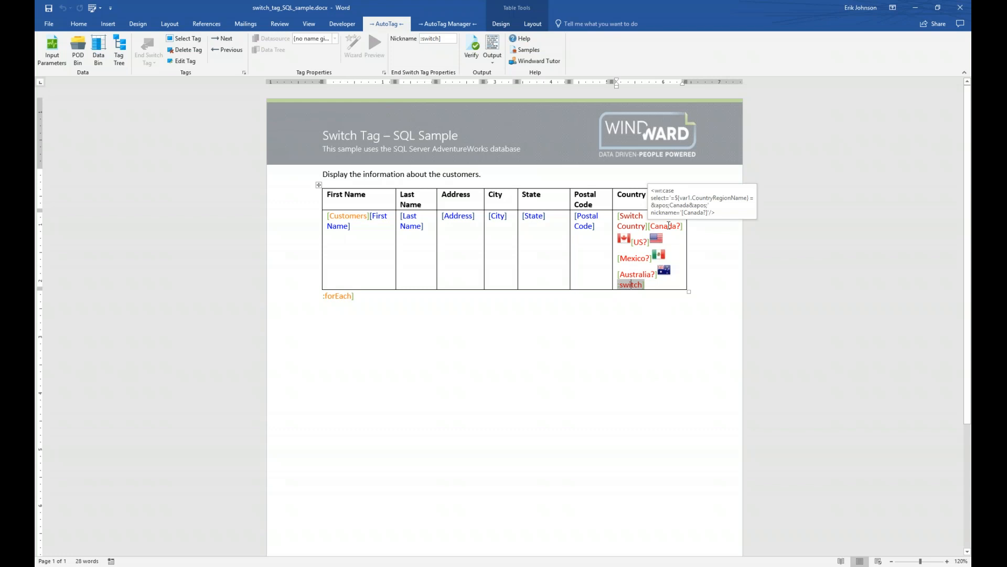
pyautogui.click(667, 226)
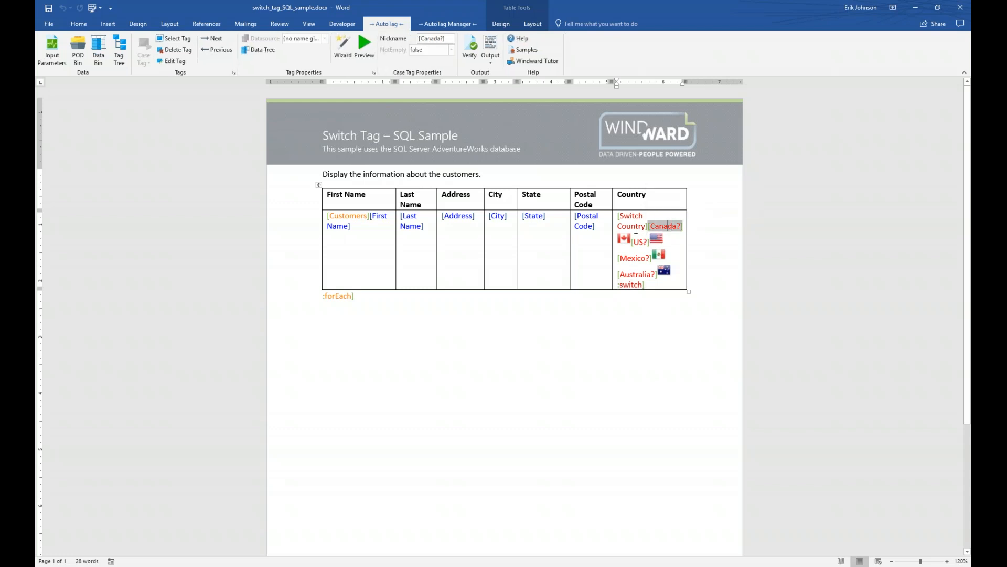
pyautogui.moveTo(674, 230)
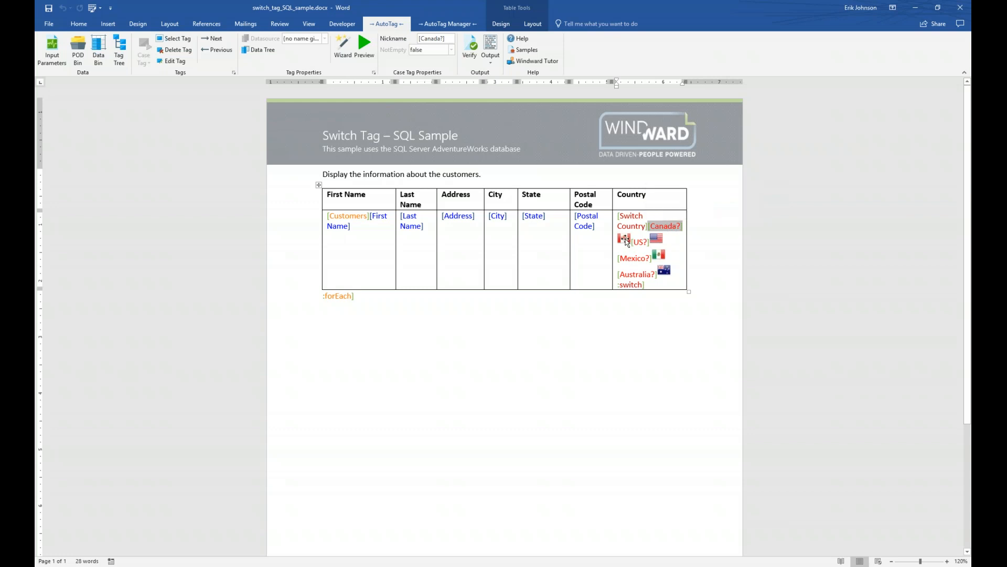
# Examine the Canada case tag's condition in the Tag Editor and close the editor without changes
pyautogui.doubleClick(670, 226)
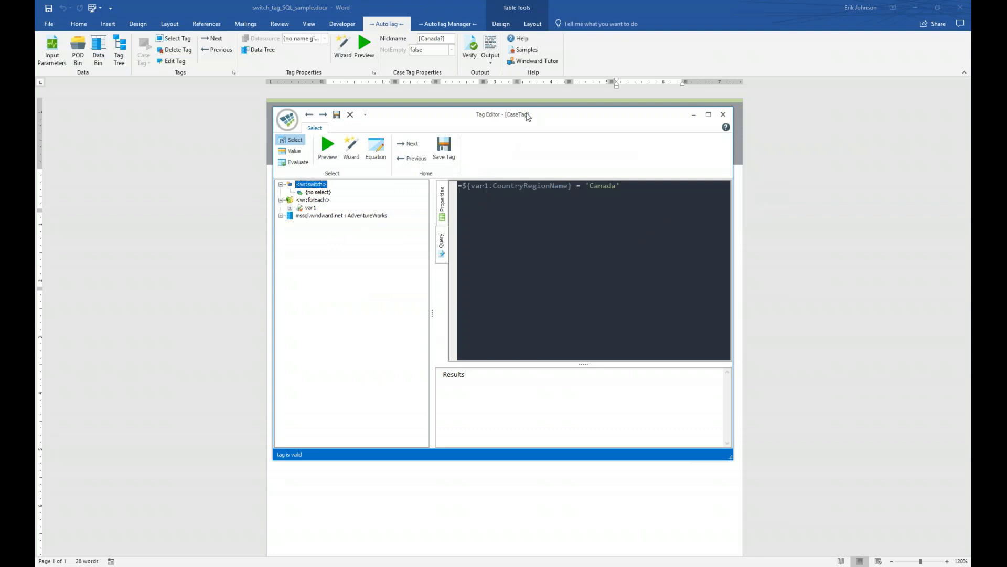
pyautogui.moveTo(545, 122); pyautogui.dragTo(767, 202)
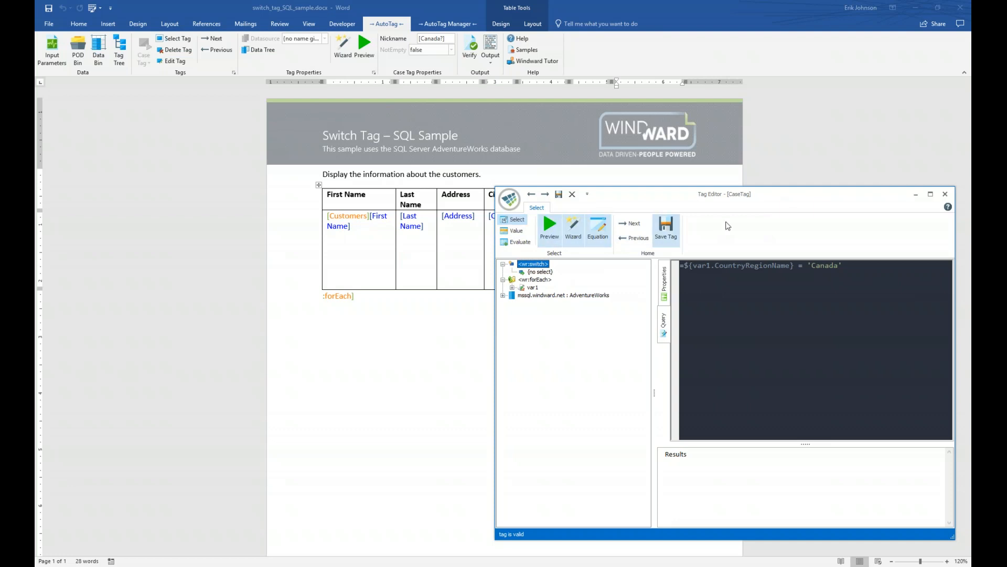
pyautogui.moveTo(806, 201); pyautogui.dragTo(646, 164)
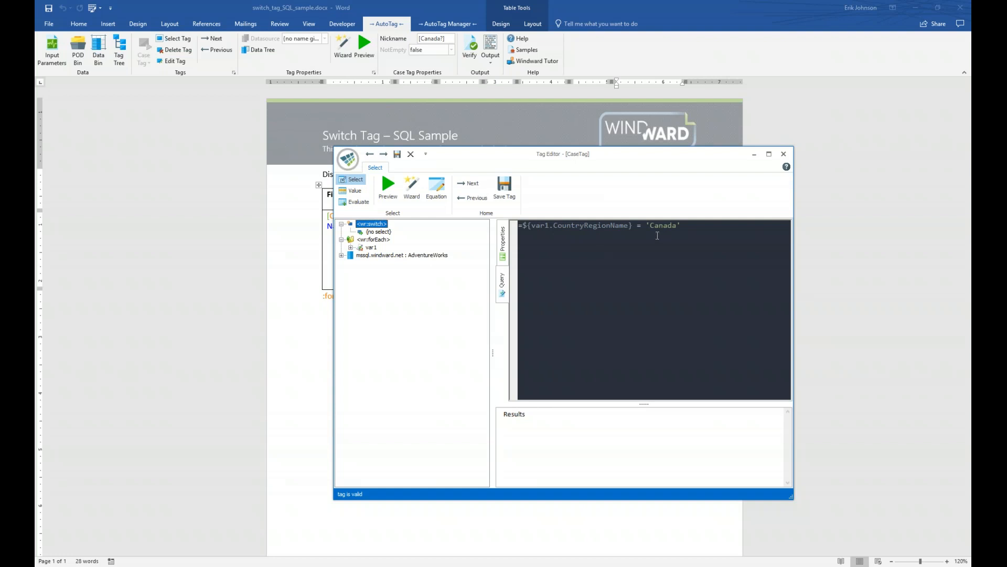
pyautogui.click(784, 154)
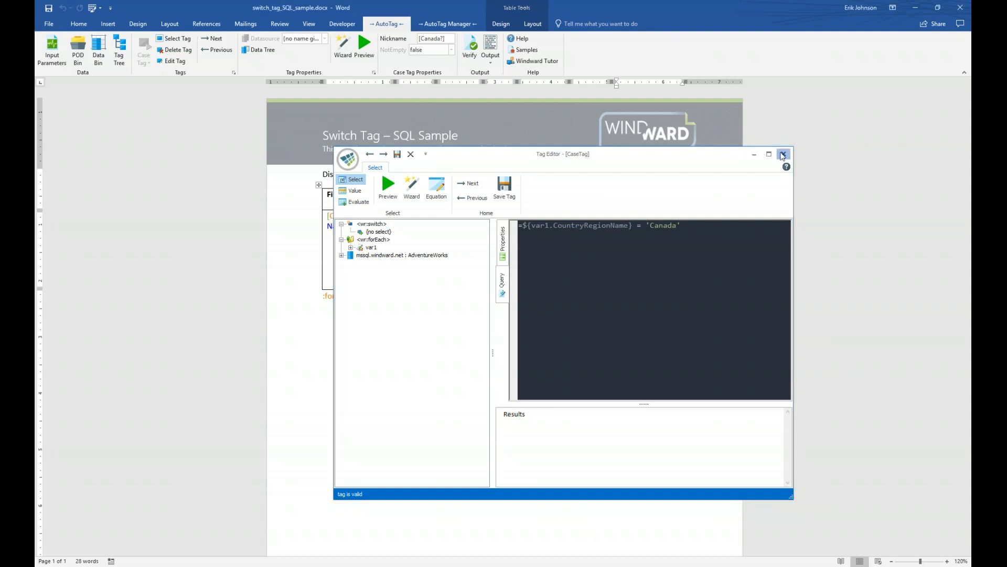
# Examine the US case tag's condition in the Tag Editor and close it without changes
pyautogui.click(629, 243)
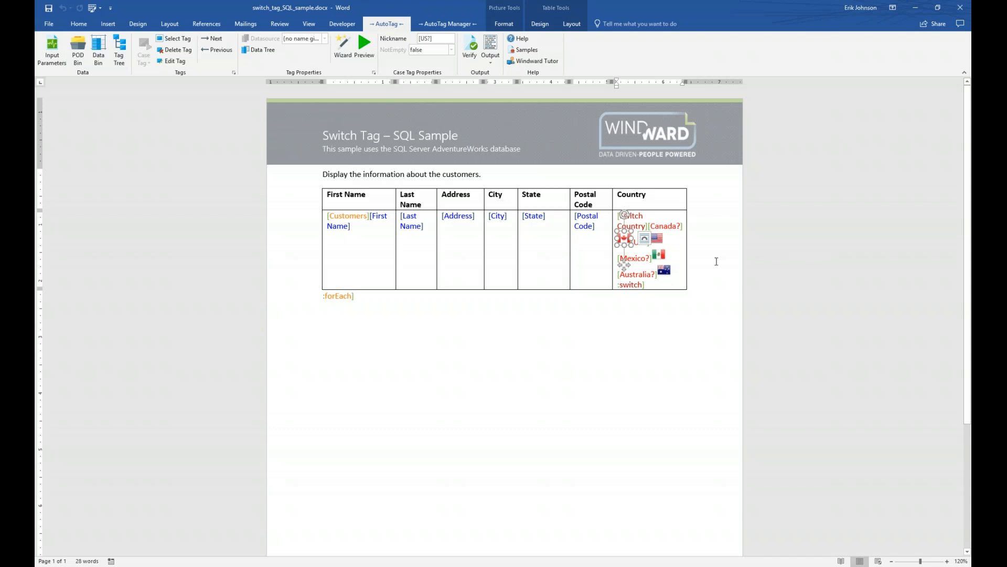
pyautogui.click(672, 252)
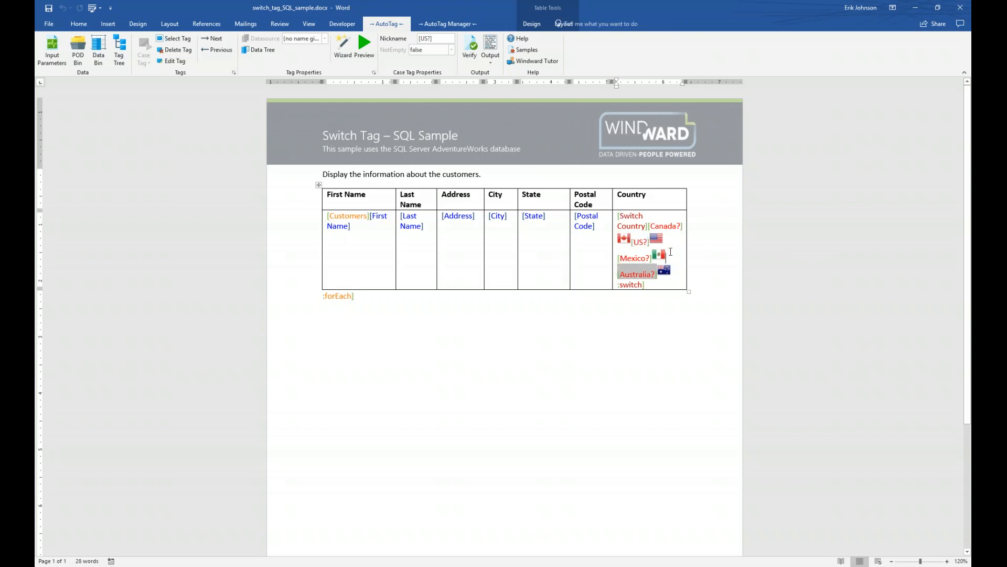
pyautogui.click(642, 242)
pyautogui.doubleClick(642, 242)
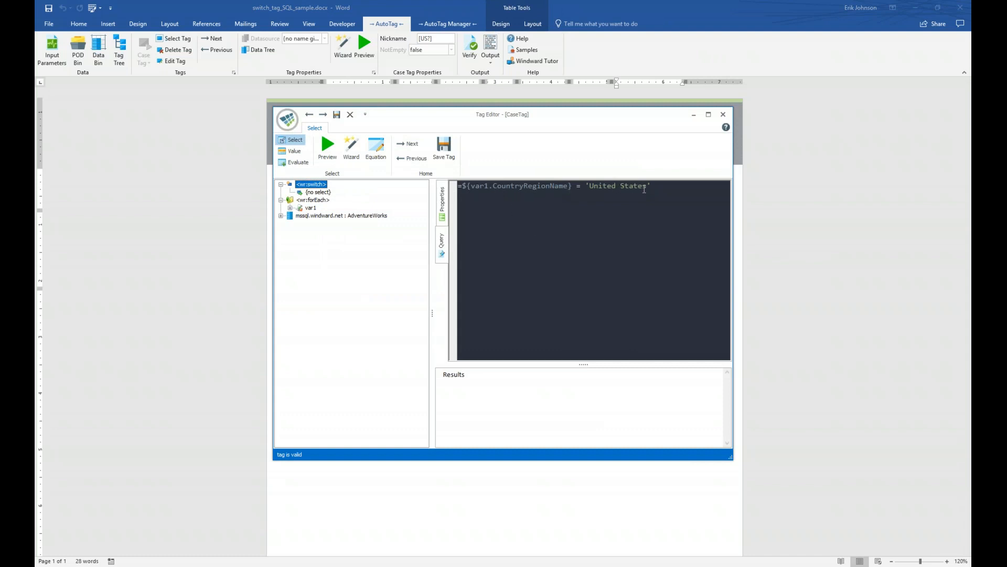
pyautogui.click(723, 114)
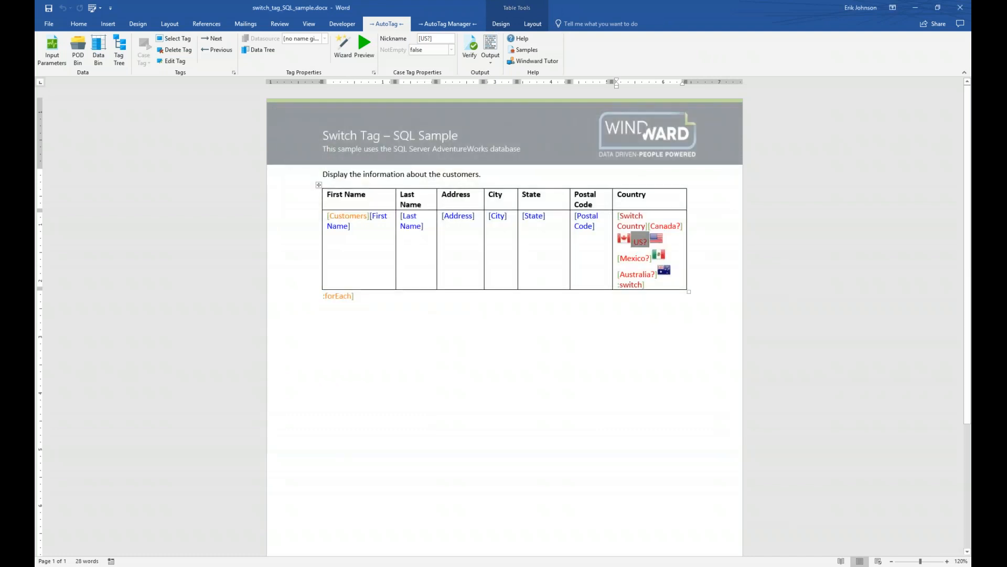
# Inspect the US flag picture and the Mexico and Australia case tags inside the switch
pyautogui.click(662, 238)
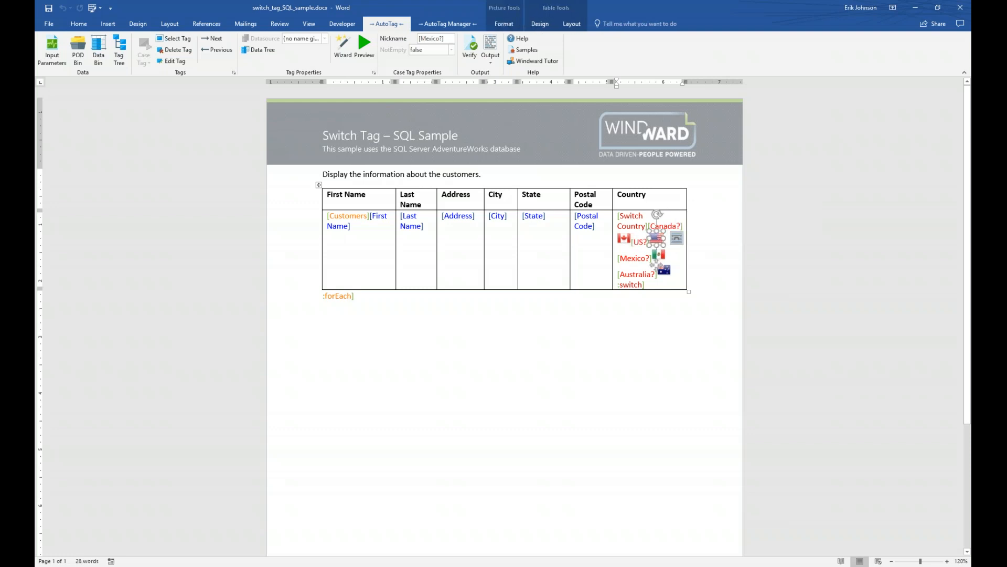
pyautogui.click(635, 257)
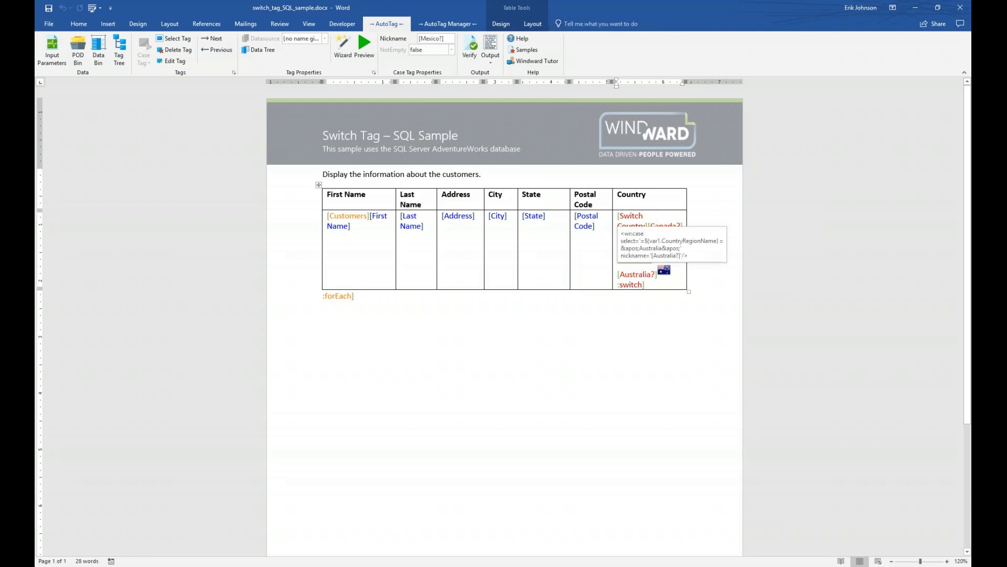
pyautogui.click(643, 274)
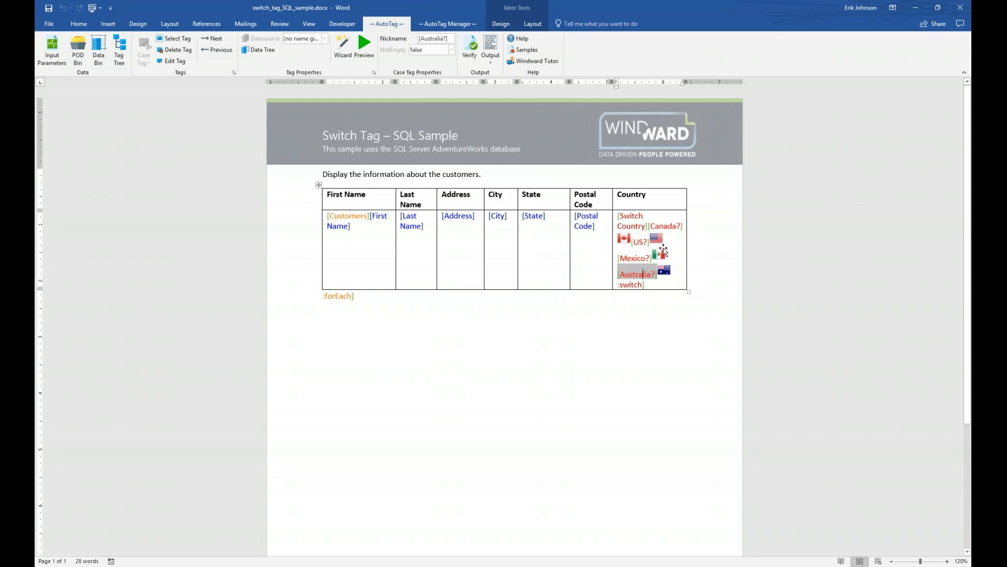
# Recheck the Canada case condition in the Tag Editor, close it, and view the US case tag's definition in the table
pyautogui.click(668, 225)
pyautogui.doubleClick(668, 225)
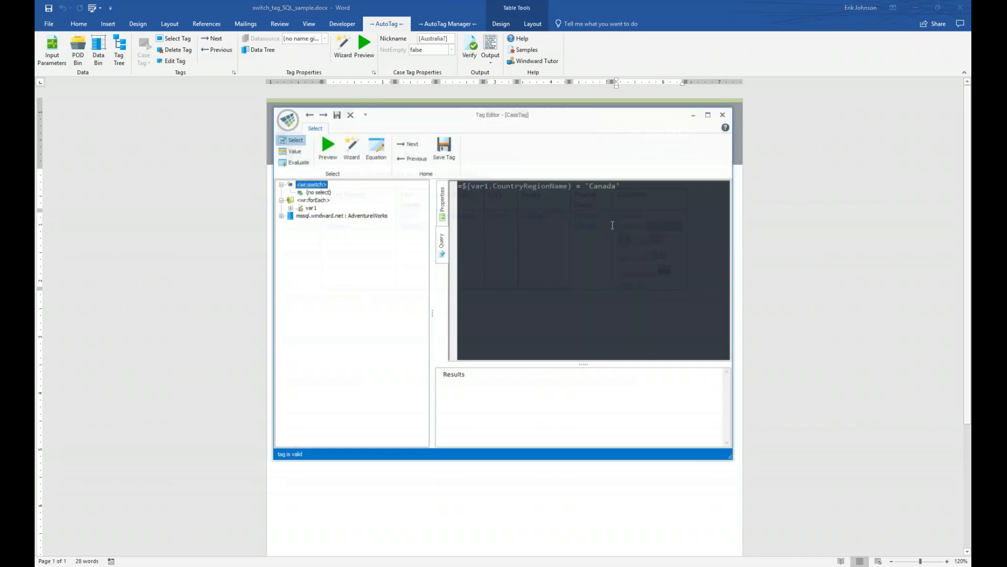
pyautogui.click(723, 114)
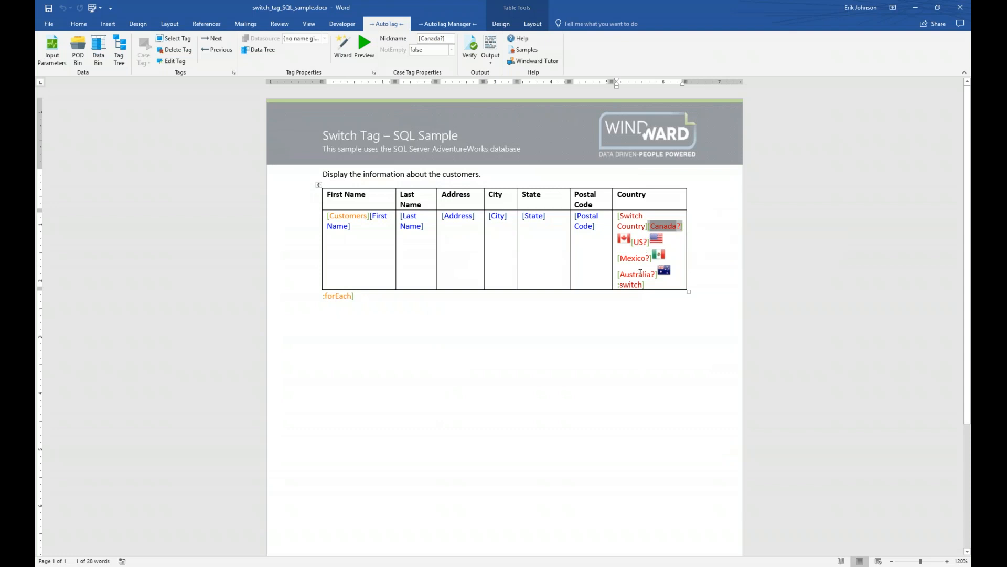
pyautogui.moveTo(641, 270)
pyautogui.moveTo(640, 242)
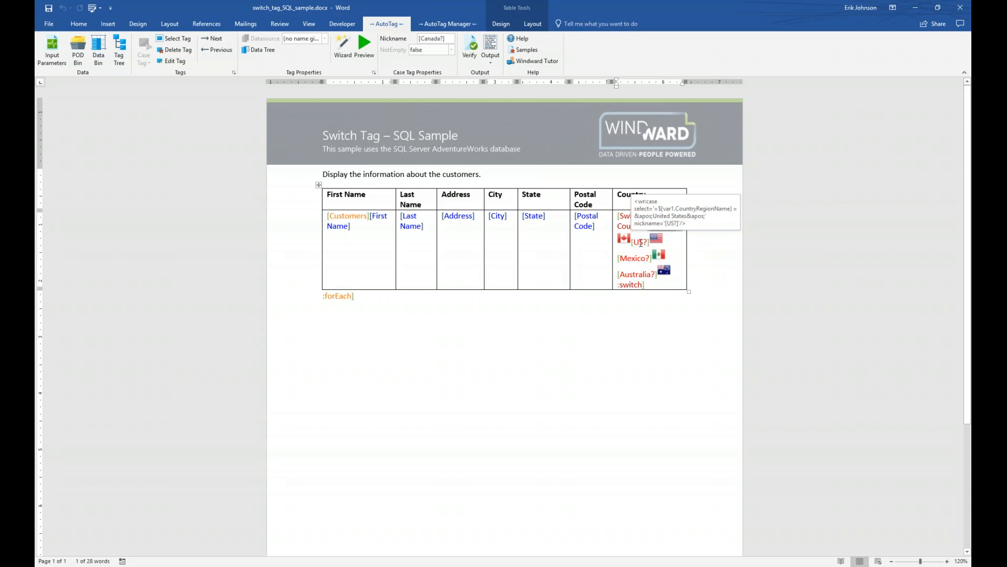
# Generate the report output from the Switch Tag template and place it side by side with the template
pyautogui.moveTo(340, 305)
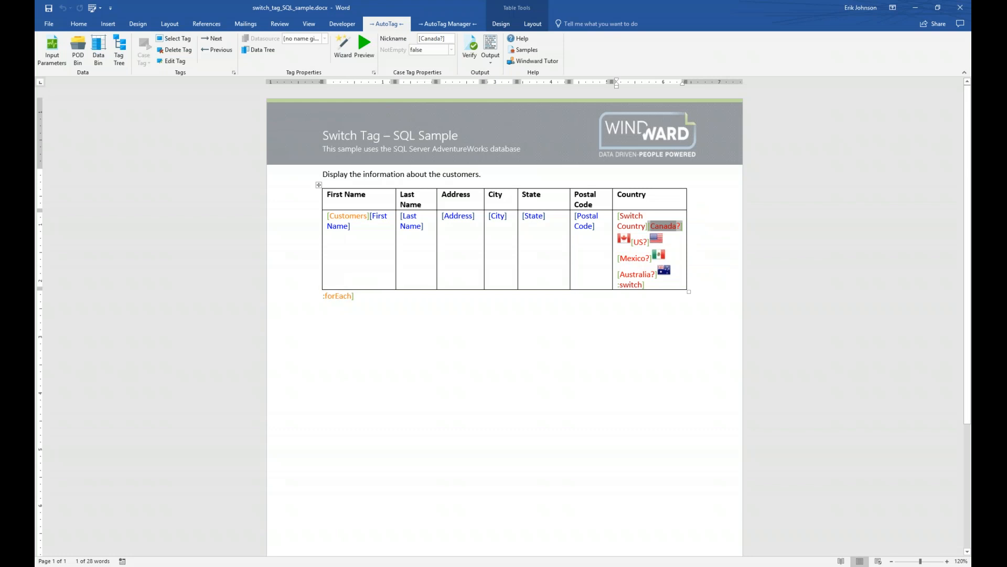
pyautogui.moveTo(350, 214)
pyautogui.moveTo(676, 225)
pyautogui.click(492, 48)
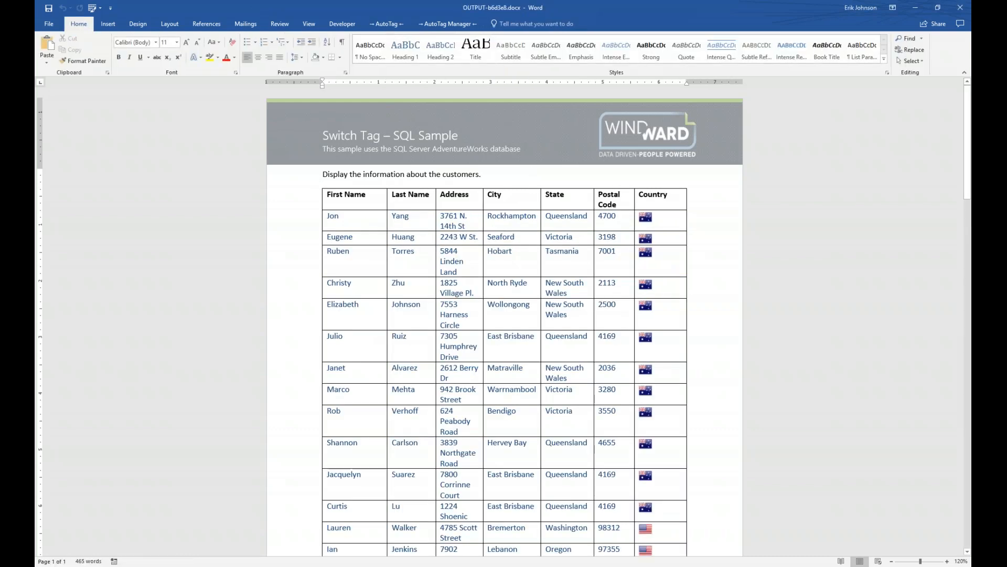
pyautogui.press('super+Right')
pyautogui.press('Return')
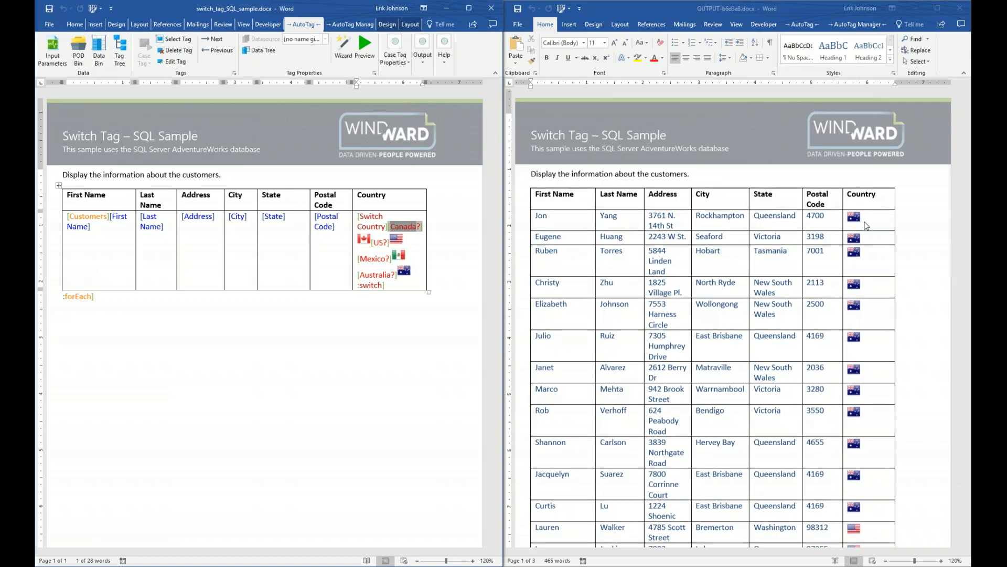
# Review the country flags for all customers through the end of the generated report, then close the report
pyautogui.scroll(-12, 867, 225)
pyautogui.scroll(2, 859, 226)
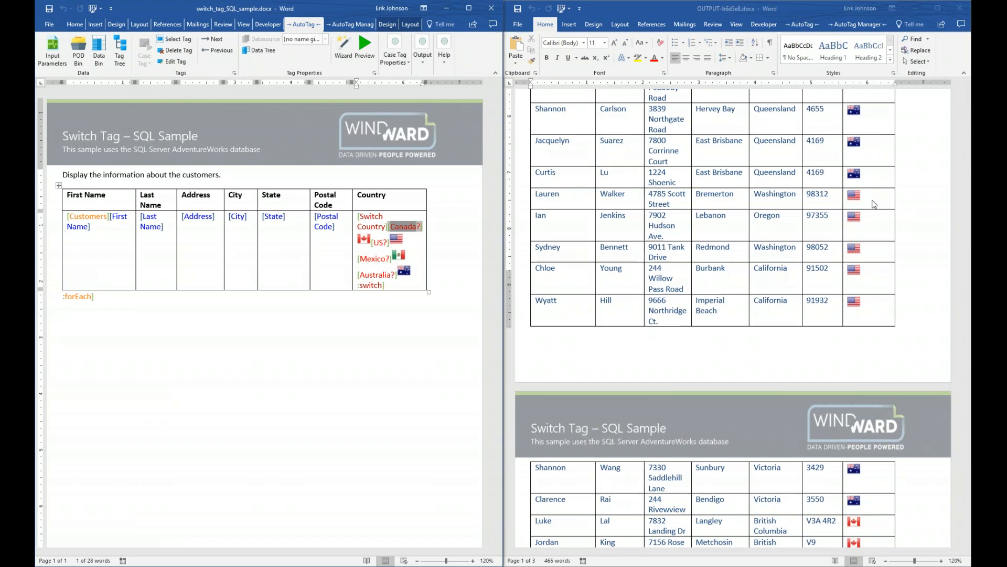
pyautogui.scroll(-4, 875, 204)
pyautogui.scroll(-8, 874, 204)
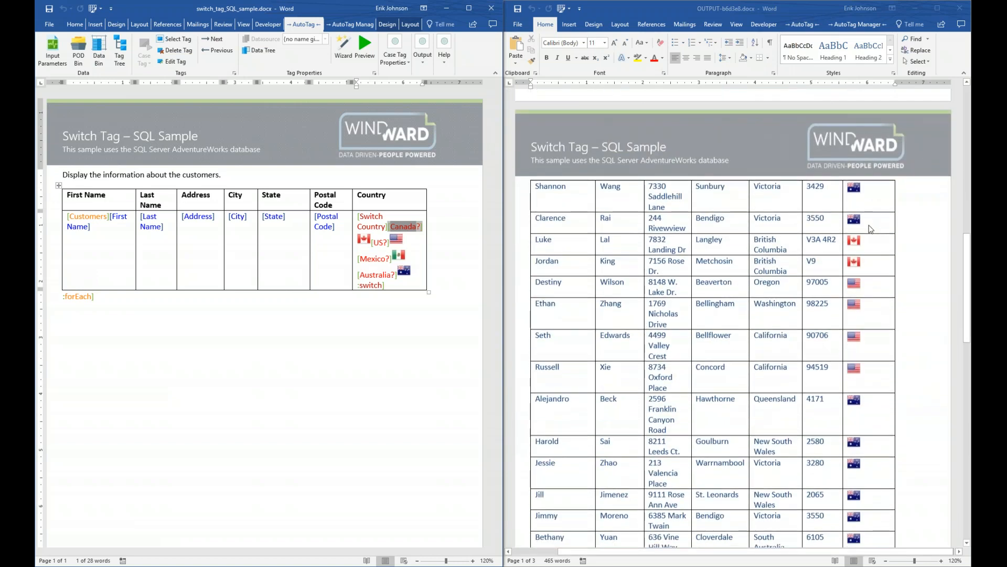
pyautogui.scroll(-4, 862, 224)
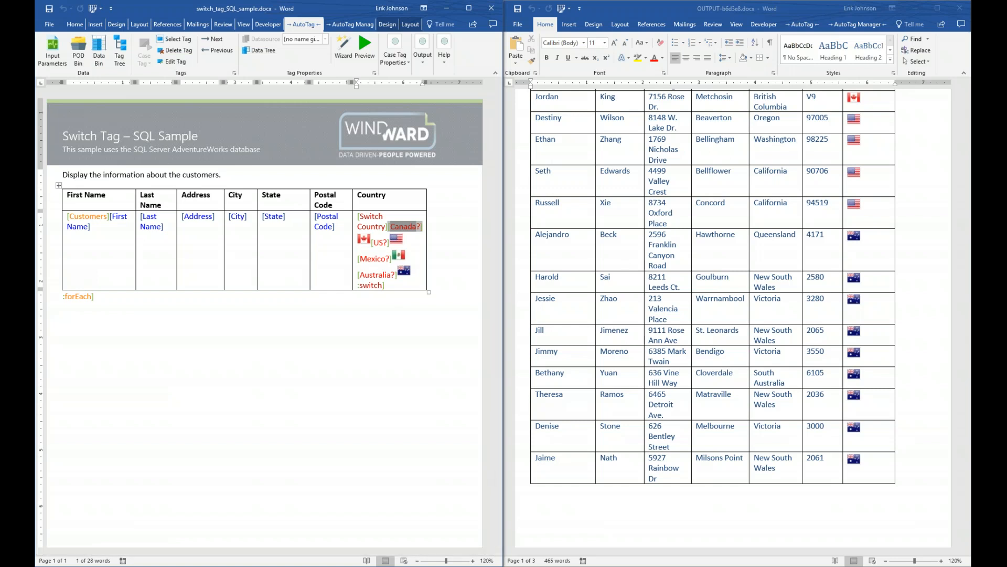
pyautogui.click(960, 8)
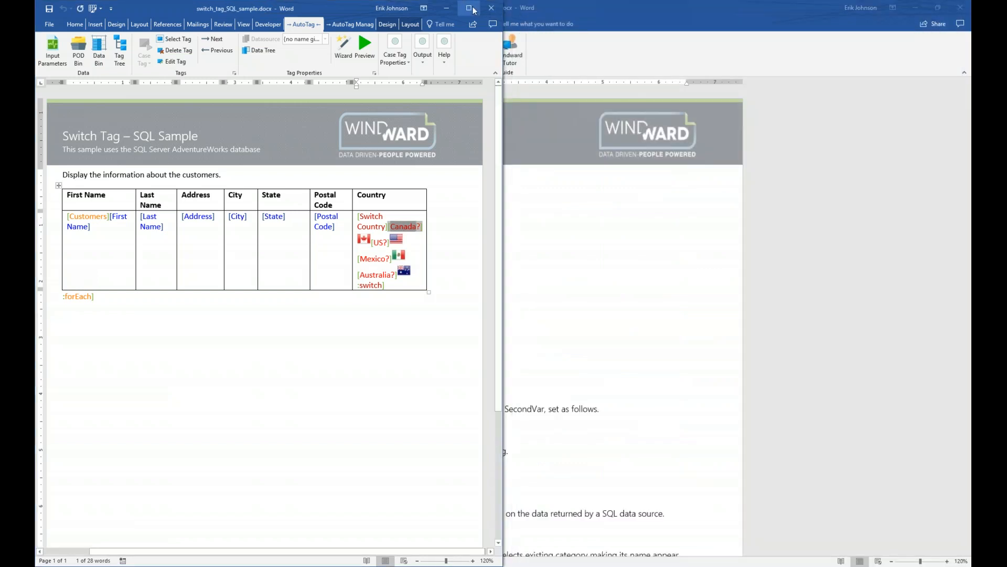
# Open the Import Tag sample template from the Tag tutorials - SQL category of the AutoTag sample templates
pyautogui.click(469, 8)
pyautogui.click(522, 50)
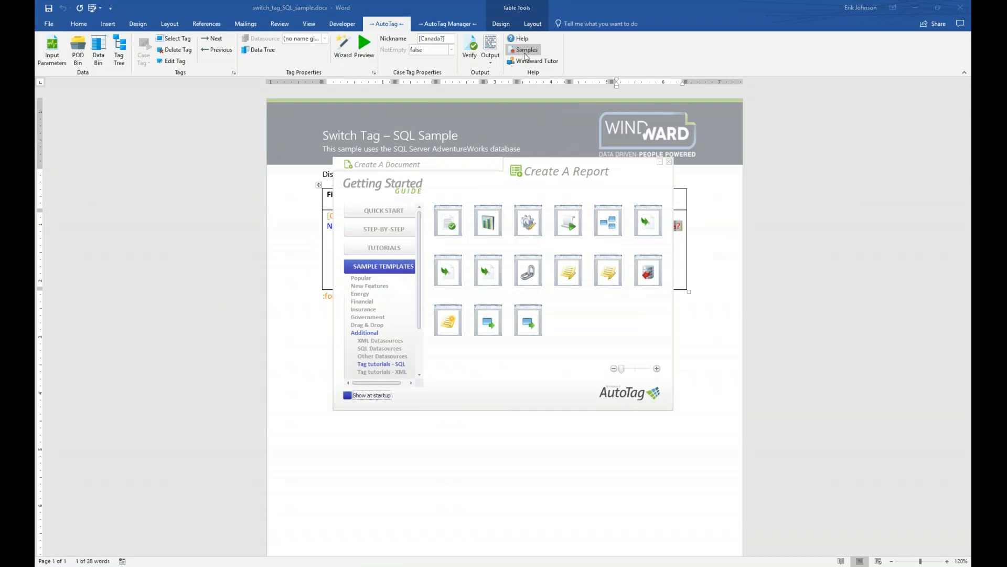
pyautogui.moveTo(642, 217)
pyautogui.moveTo(453, 286)
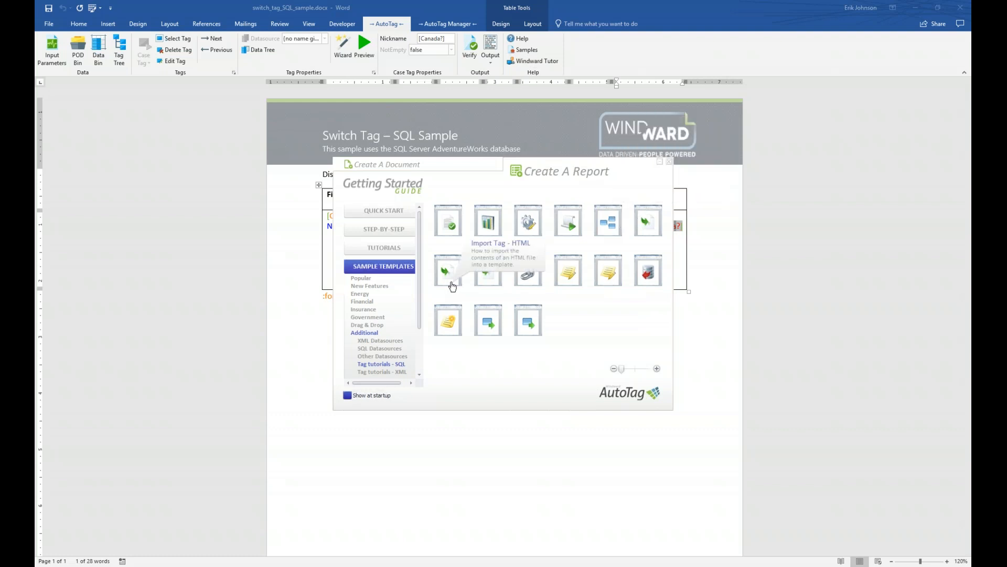
pyautogui.moveTo(483, 283)
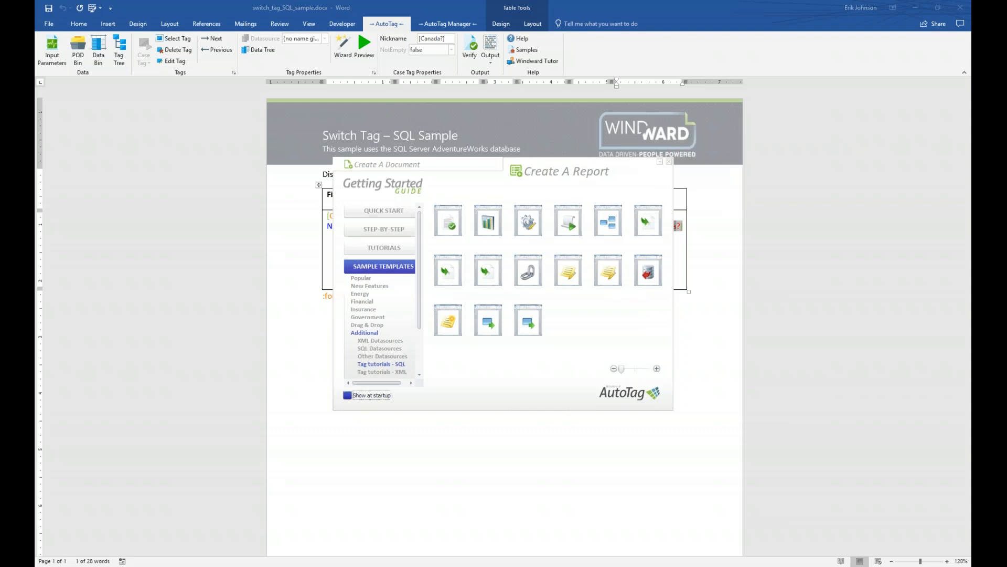
pyautogui.press('Tab')
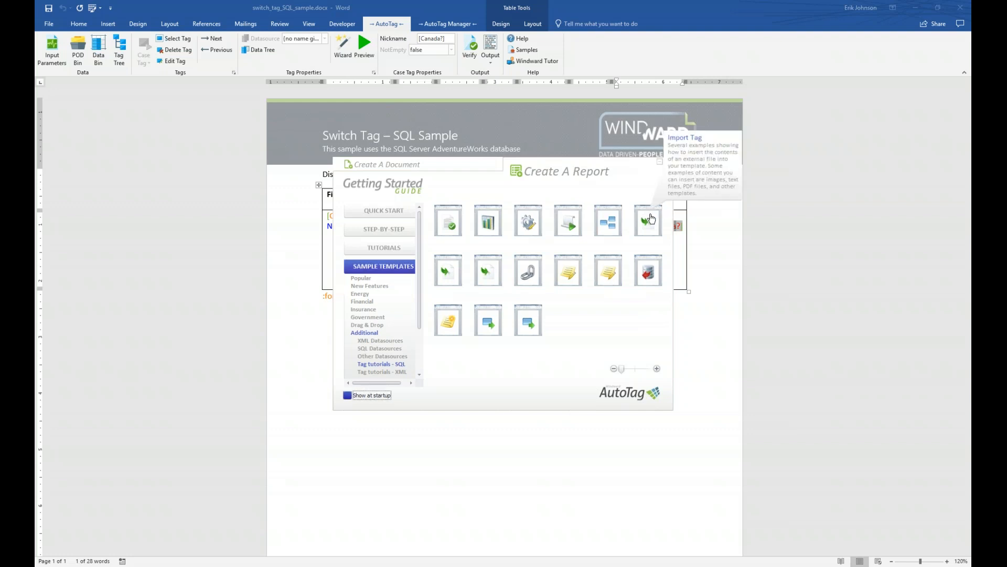
pyautogui.click(651, 219)
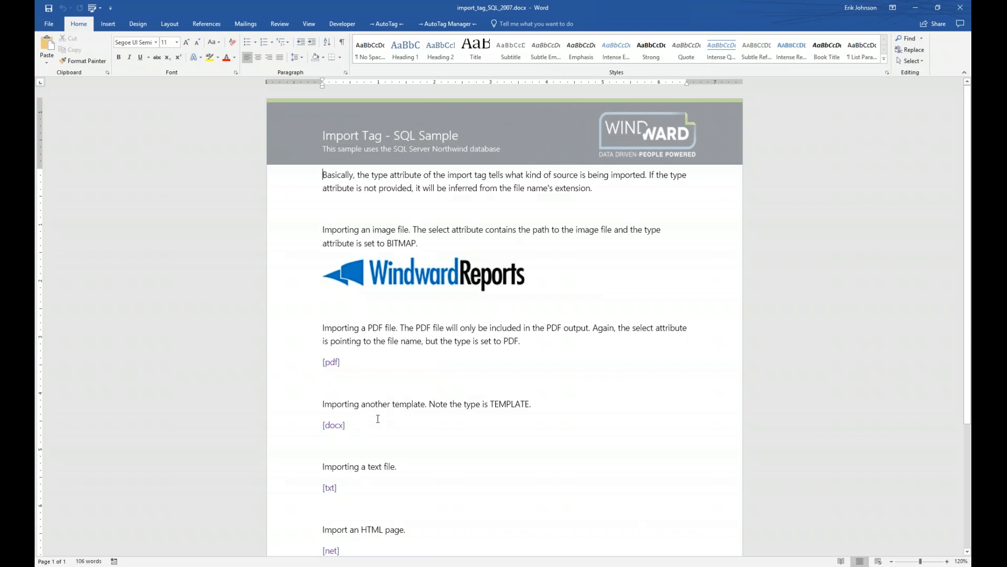
# Generate the DOCX report from the Import Tag template and place it side by side with the template
pyautogui.scroll(-1, 378, 474)
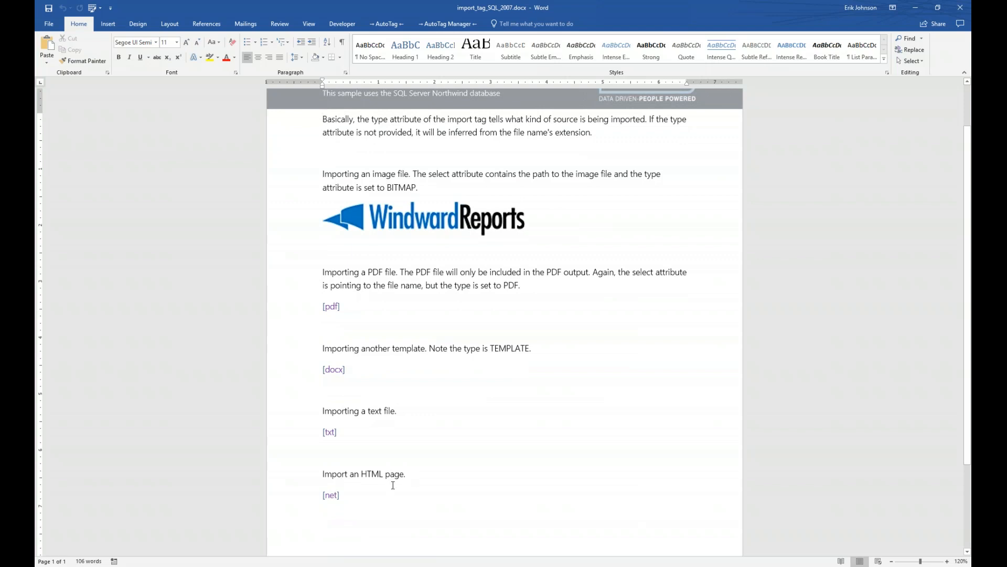
pyautogui.scroll(1, 393, 485)
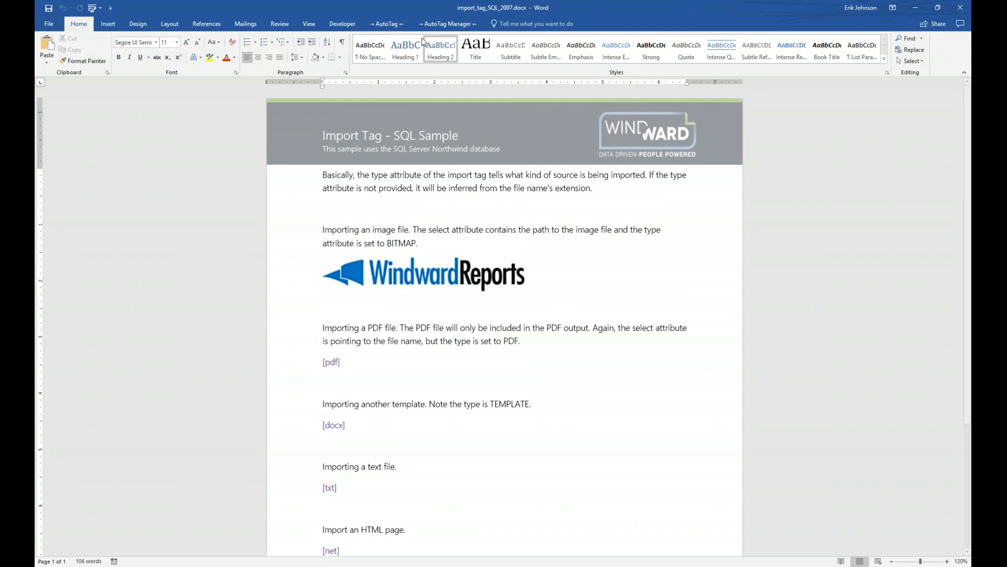
pyautogui.click(392, 23)
pyautogui.click(412, 43)
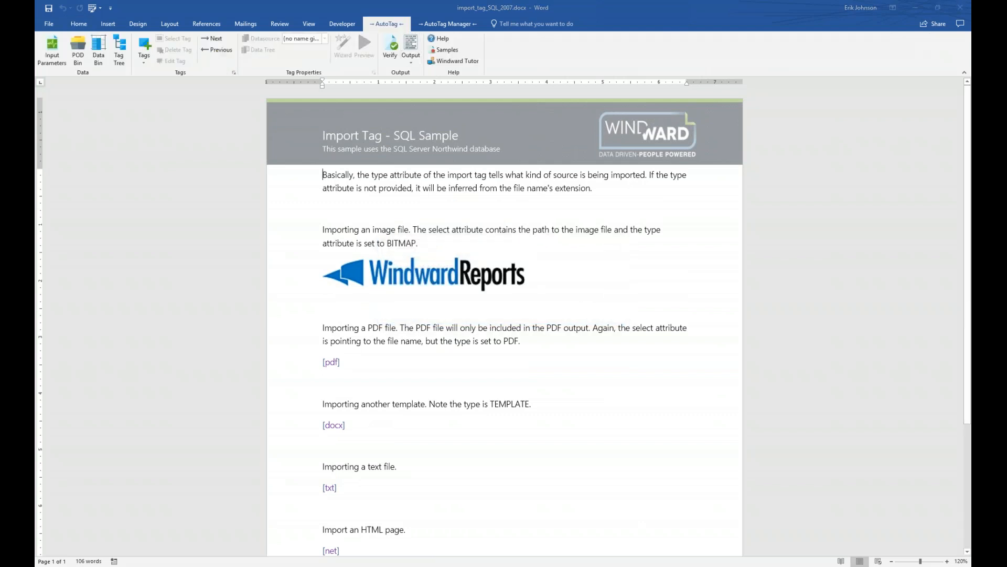
pyautogui.press('super+Right')
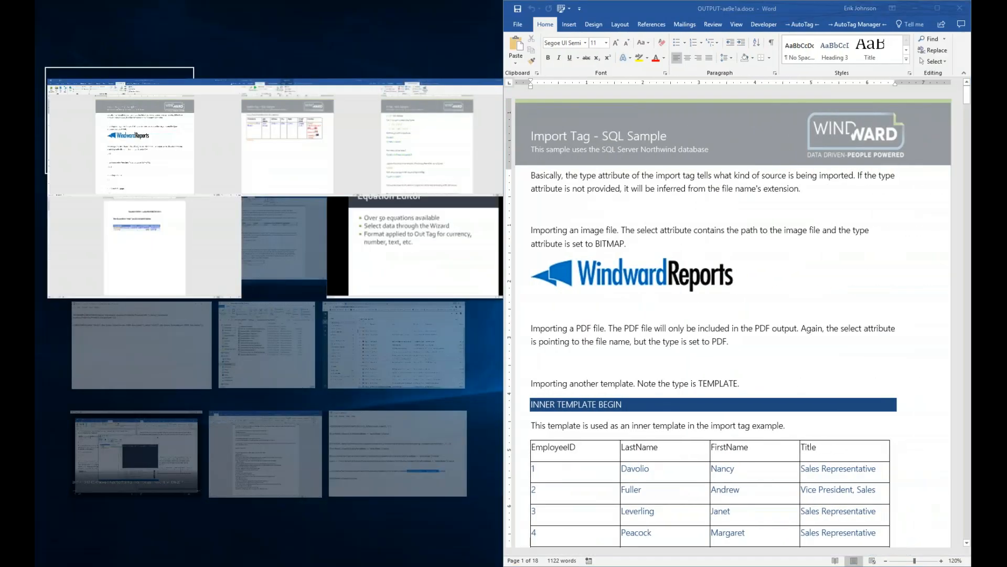
pyautogui.press('Return')
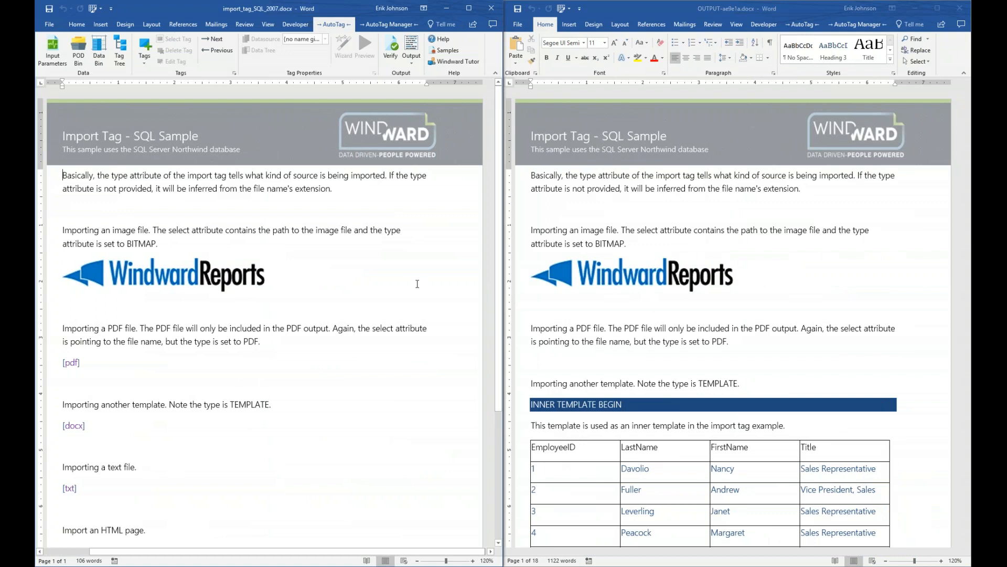
# Inspect the file path of the WindwardReports image's import tag in the Tag Editor, then close the editor
pyautogui.click(174, 279)
pyautogui.doubleClick(181, 281)
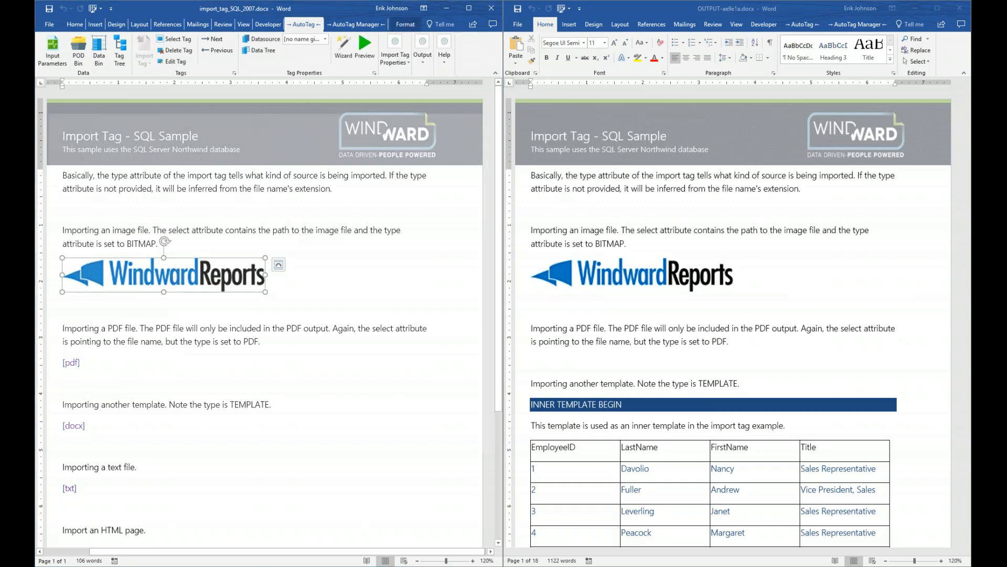
pyautogui.moveTo(334, 118); pyautogui.dragTo(371, 207)
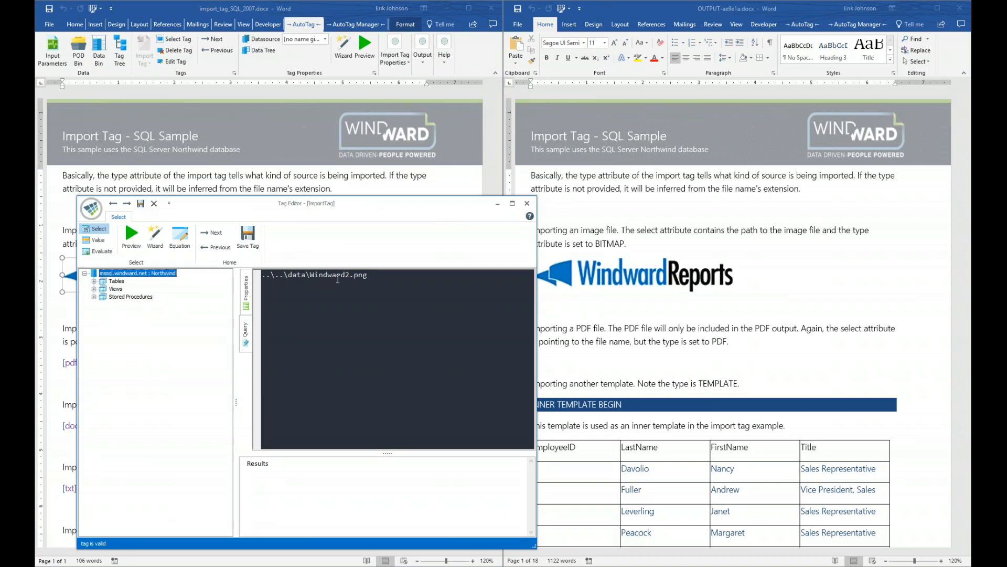
pyautogui.moveTo(373, 201); pyautogui.dragTo(394, 166)
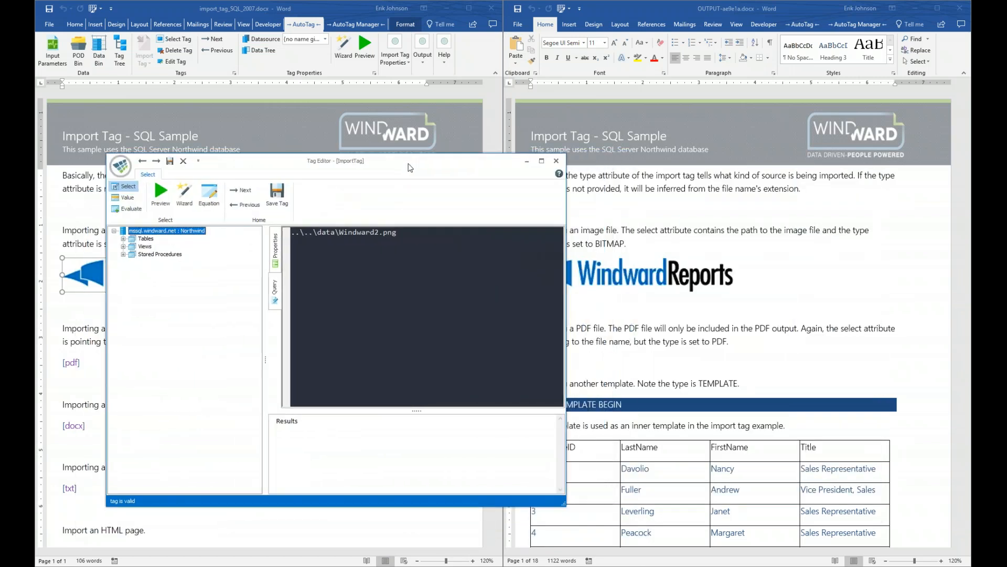
pyautogui.click(557, 162)
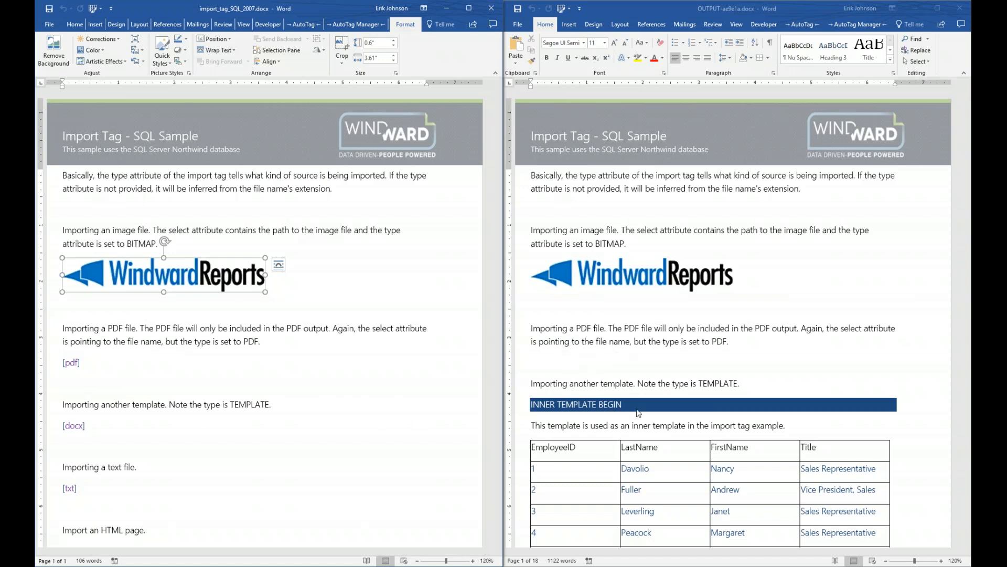
# Review the imported inner template, text file and HTML page in the generated DOCX report, then close the report
pyautogui.scroll(-7, 638, 413)
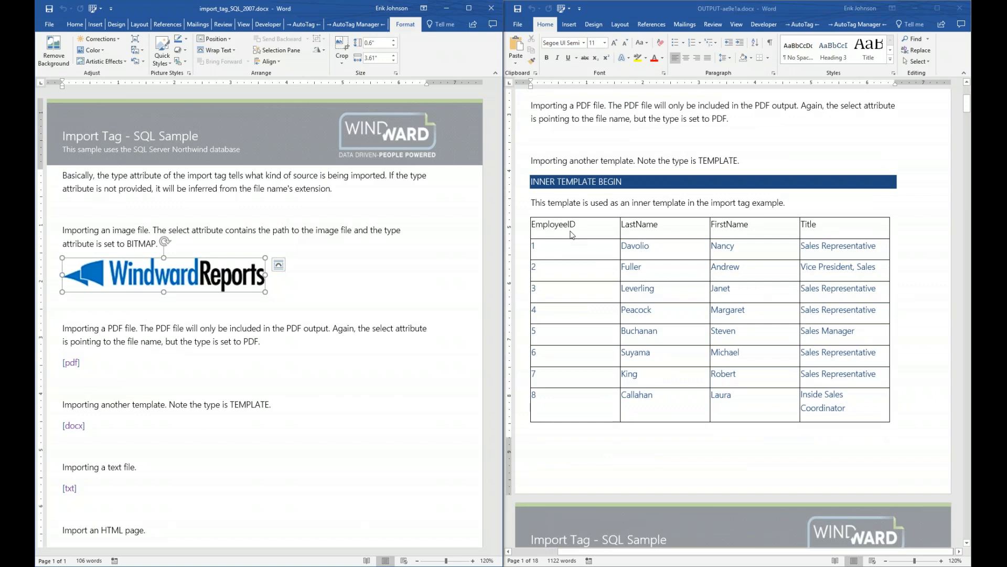
pyautogui.scroll(-10, 644, 223)
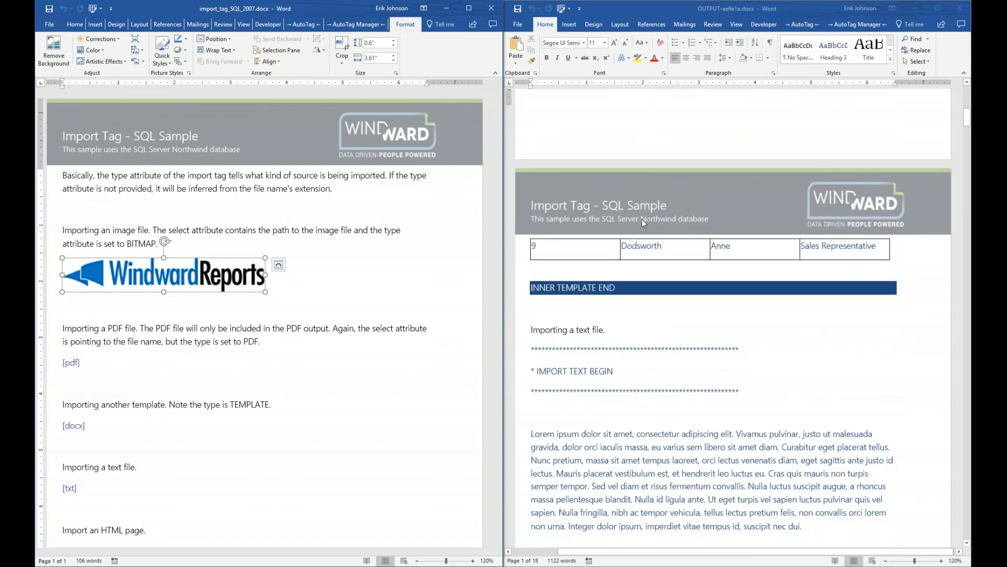
pyautogui.scroll(-2, 644, 223)
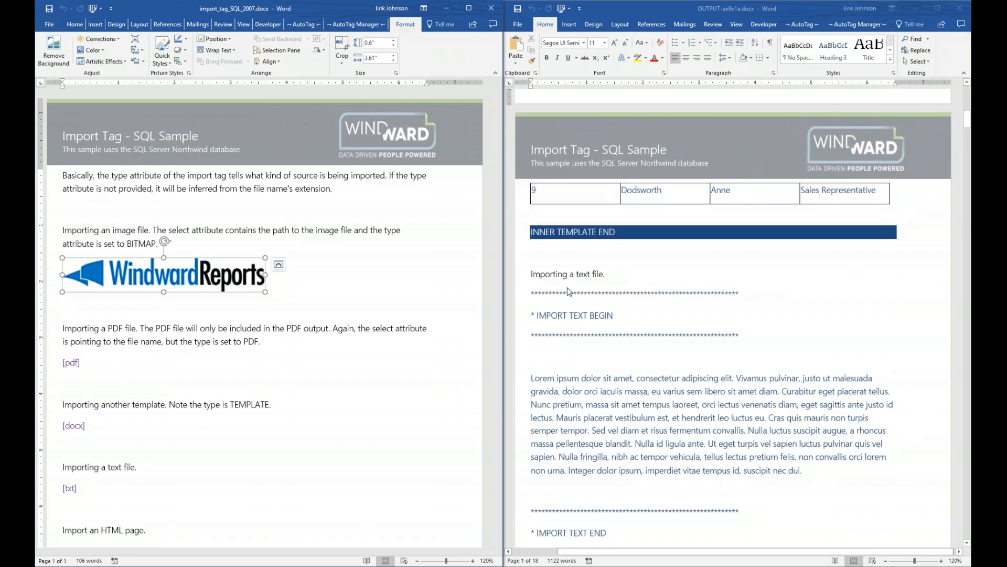
pyautogui.scroll(-4, 602, 277)
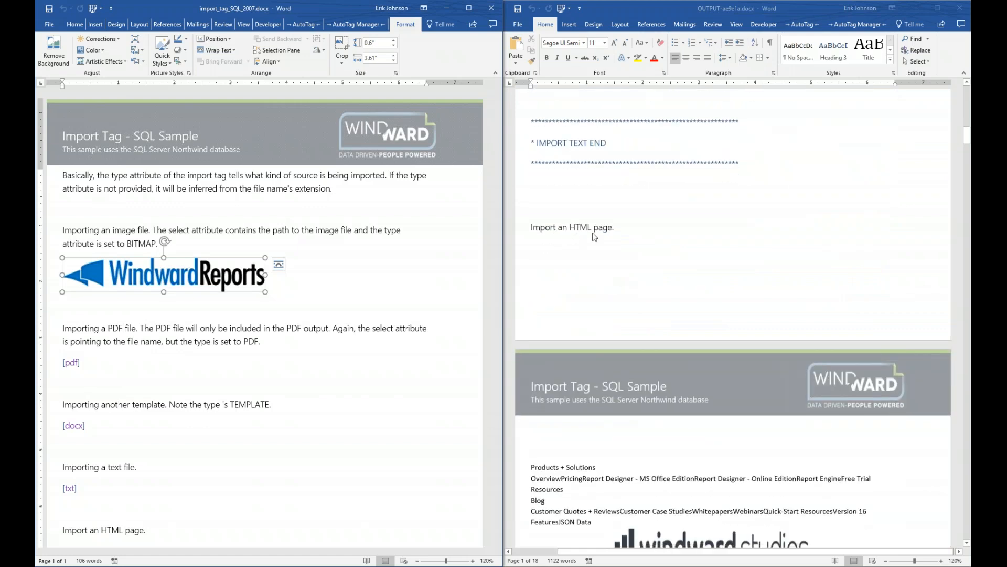
pyautogui.scroll(20, 595, 238)
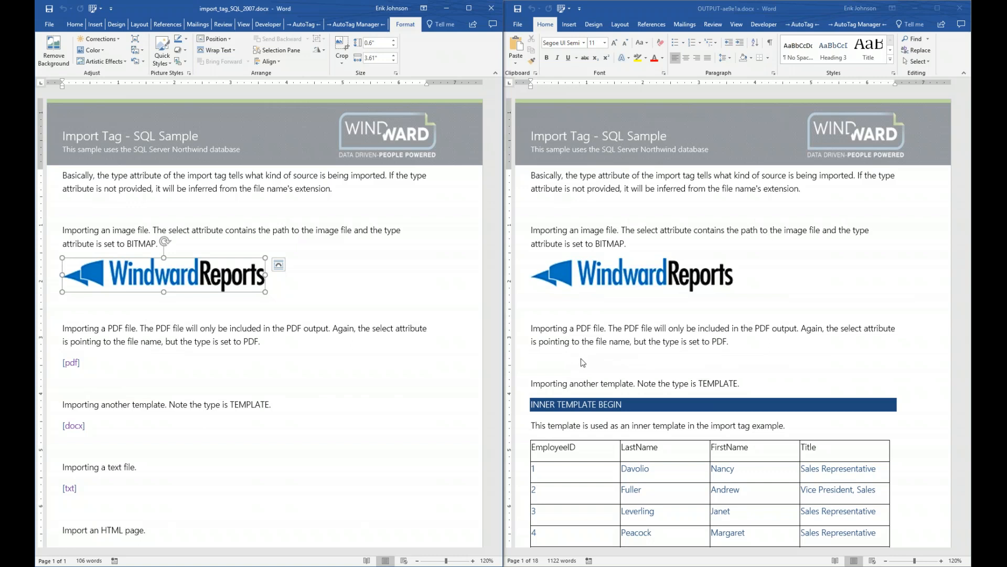
pyautogui.click(960, 8)
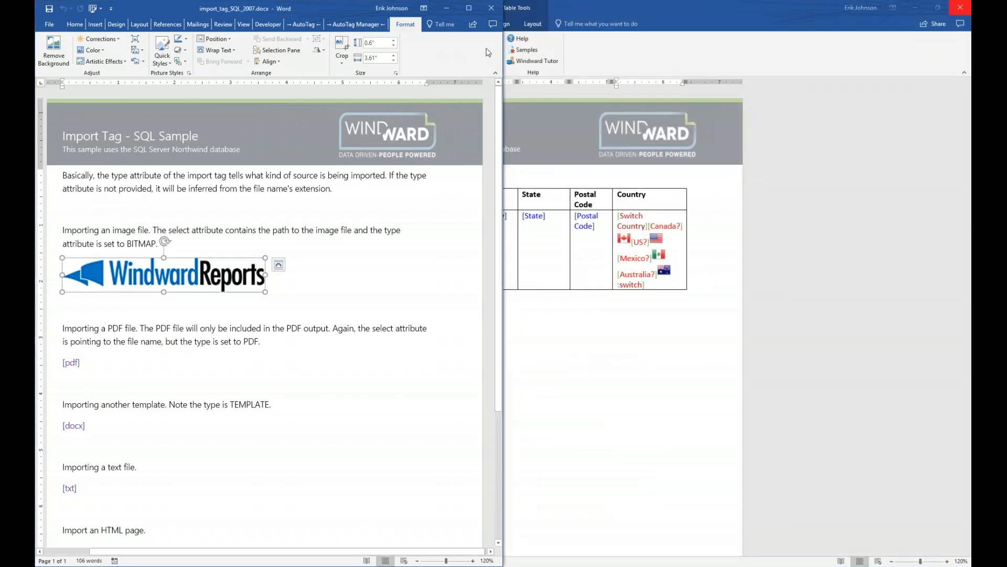
# Save the Import Tag template, generate its report as PDF, and place the PDF side by side with the template
pyautogui.click(469, 8)
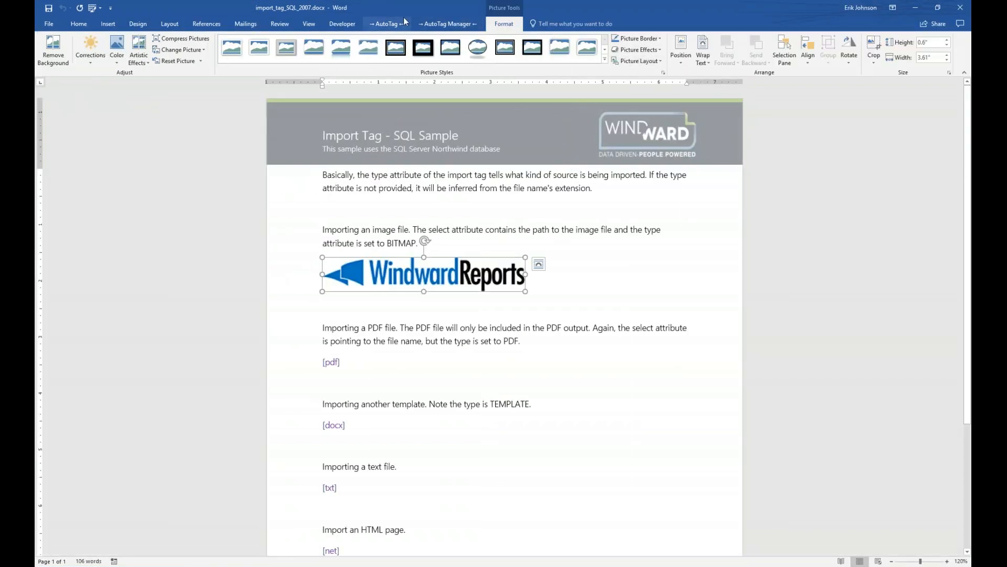
pyautogui.click(387, 23)
pyautogui.click(483, 59)
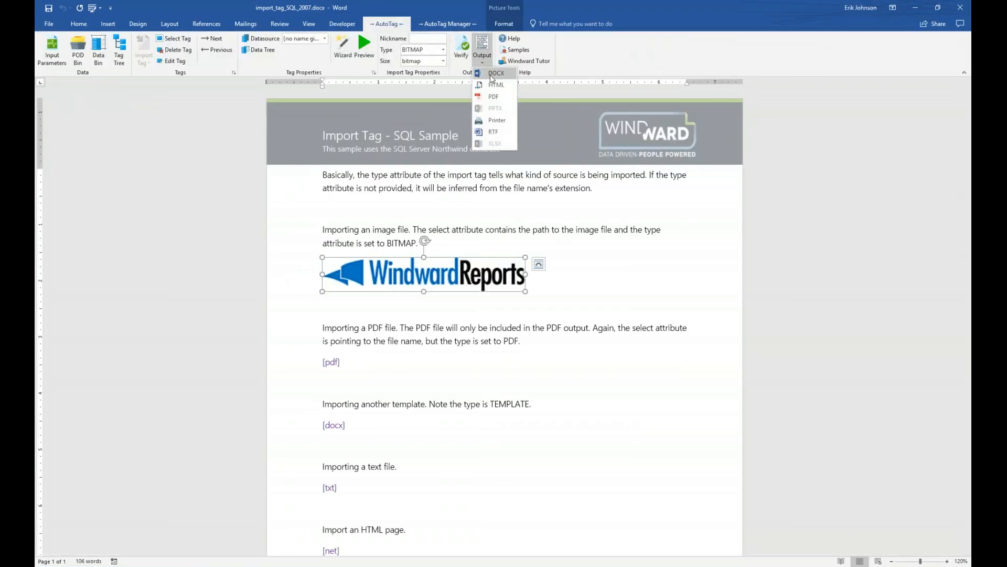
pyautogui.click(494, 96)
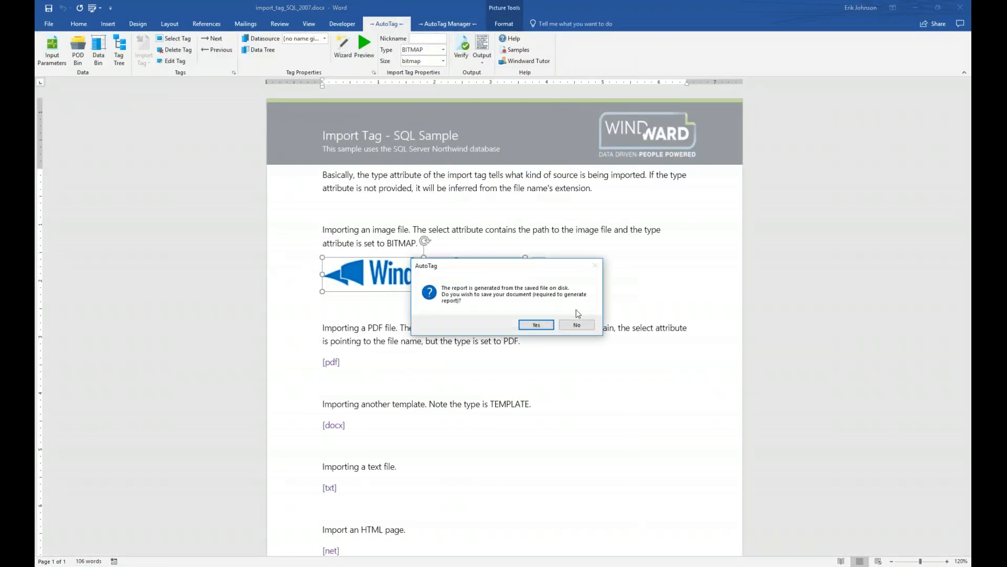
pyautogui.click(535, 325)
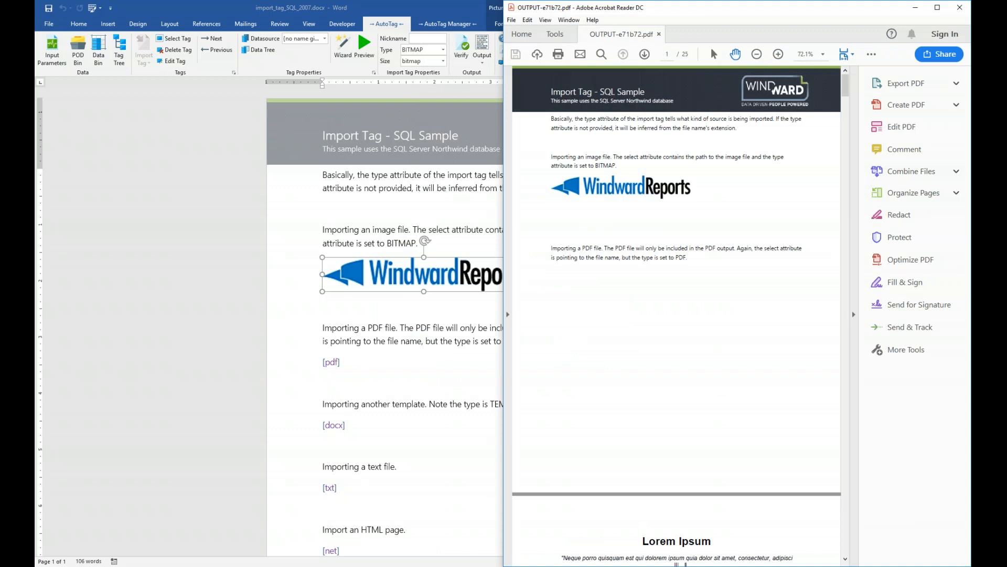
pyautogui.press('super+Right')
pyautogui.press('Return')
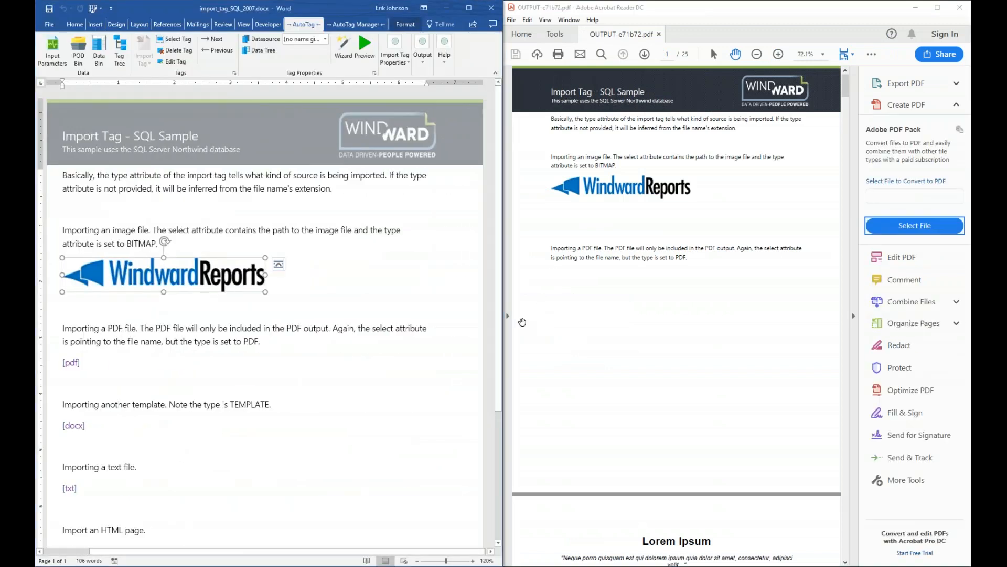
# Review the imported PDF page and the inner template section in the generated PDF report, then return to its first page
pyautogui.scroll(-3, 619, 280)
pyautogui.scroll(-8, 619, 279)
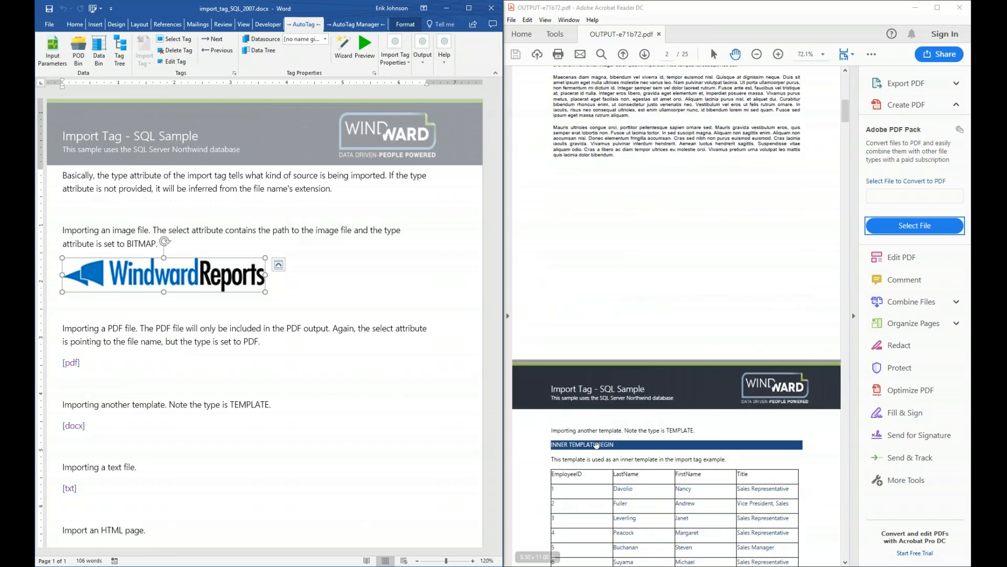
pyautogui.scroll(5, 656, 289)
pyautogui.scroll(5, 655, 262)
pyautogui.scroll(-7, 656, 262)
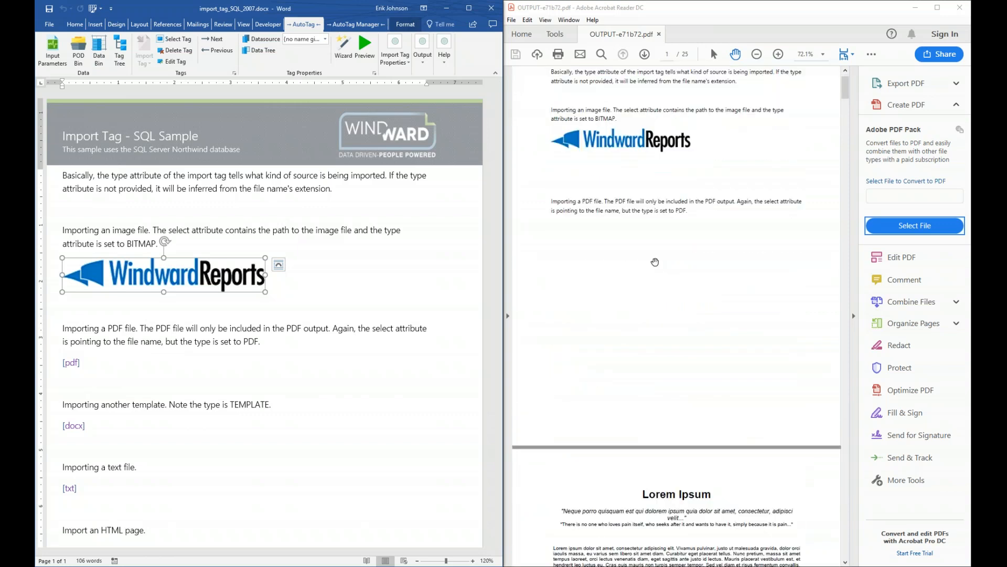
pyautogui.scroll(5, 654, 261)
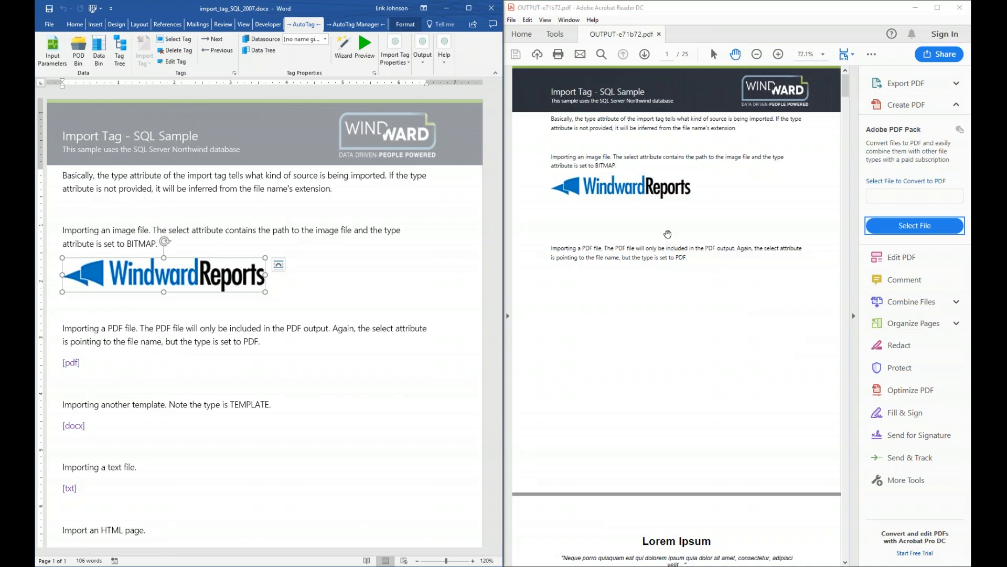
# Switch to the PowerPoint training slide show and move from the Equation Editor slide to the If Tag slide
pyautogui.click(514, 566)
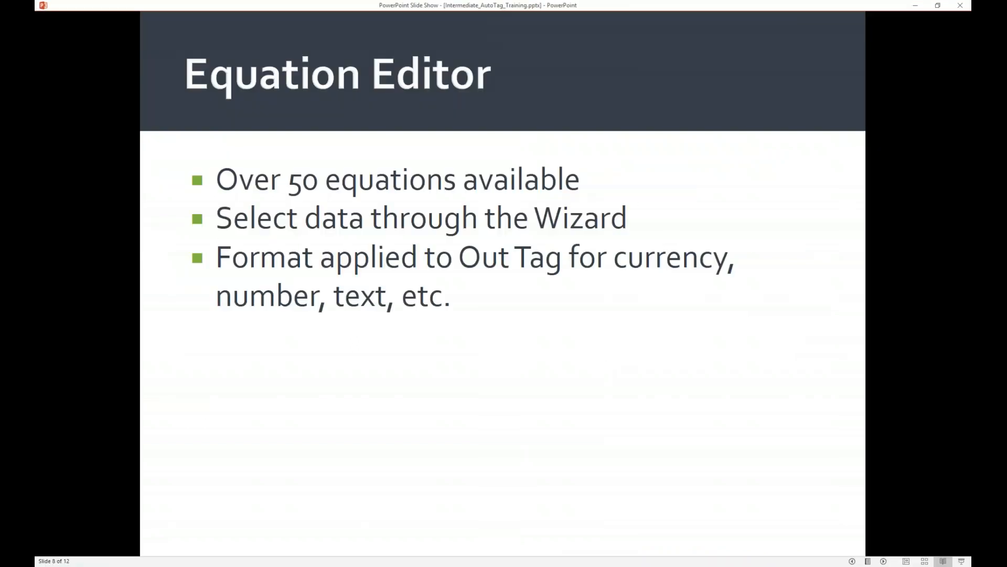
pyautogui.press('Right')
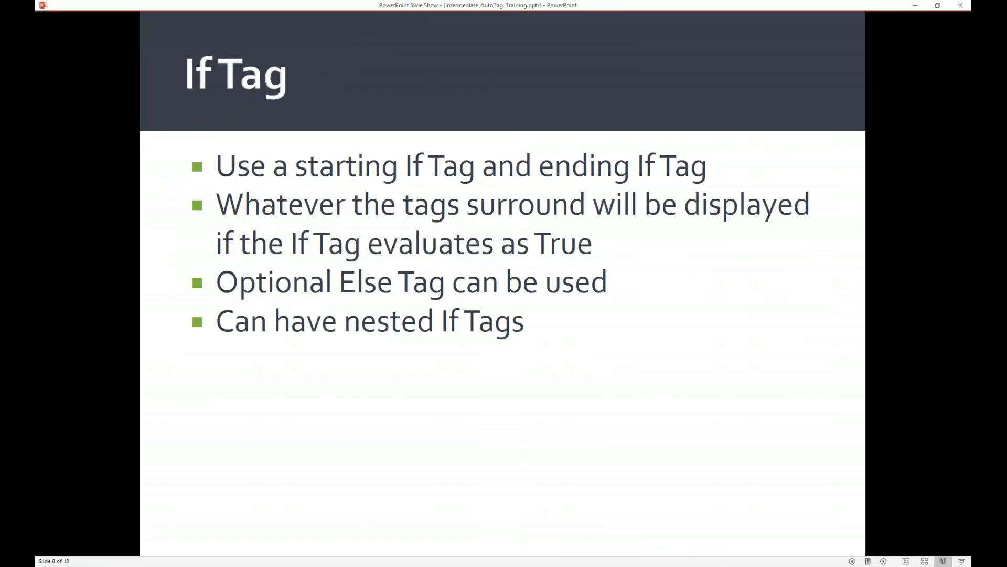